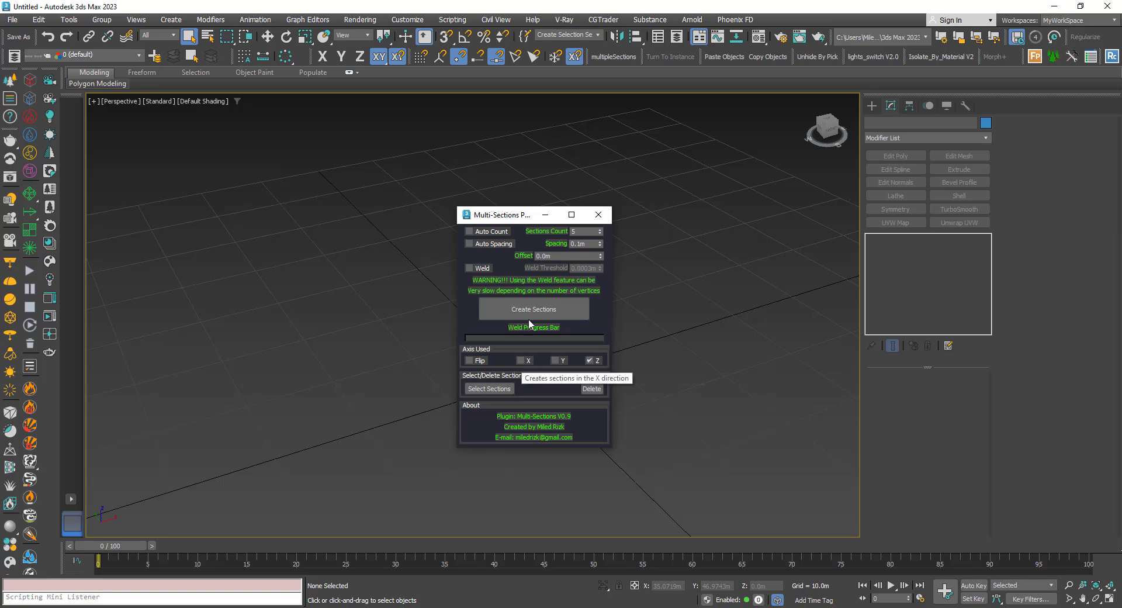
- Try automatic section count and spacing, then leave both switched off
drag(501, 215, 517, 201)
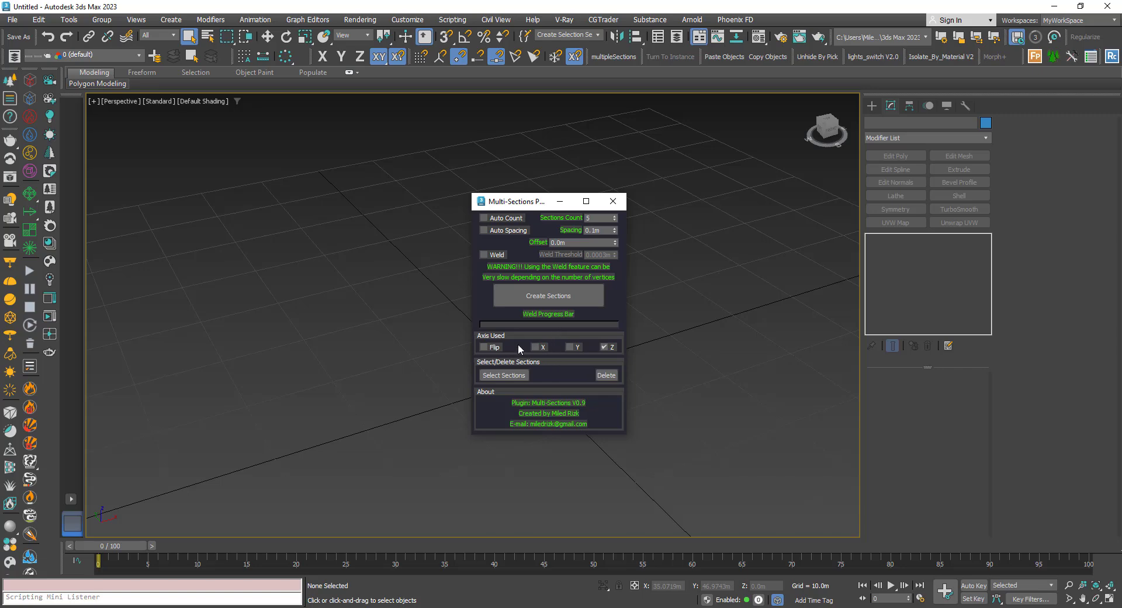
click(483, 217)
click(486, 220)
click(483, 232)
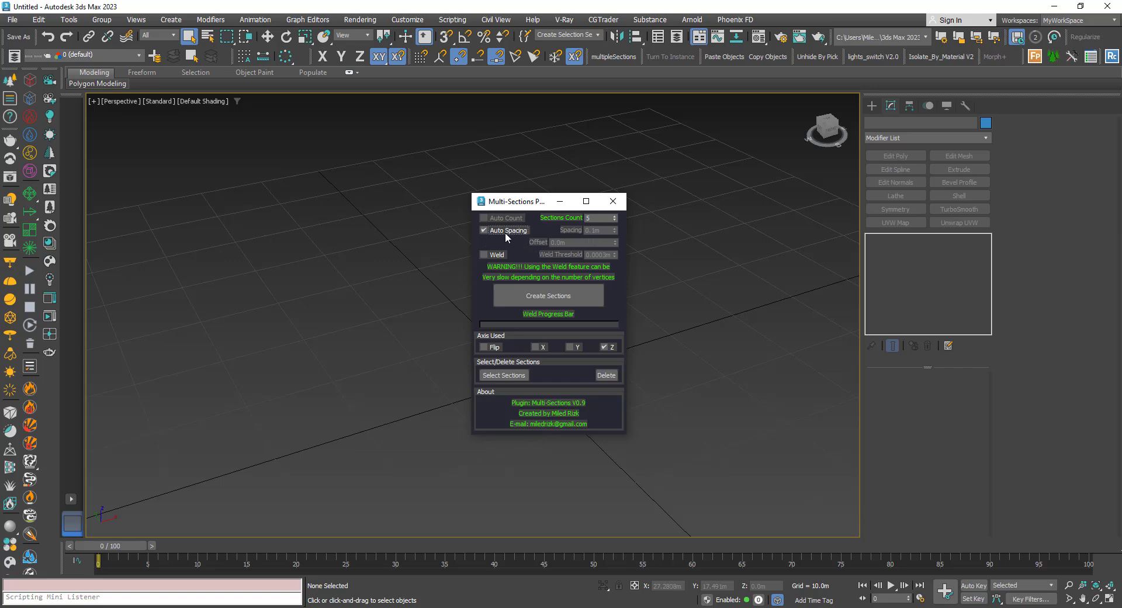
click(484, 230)
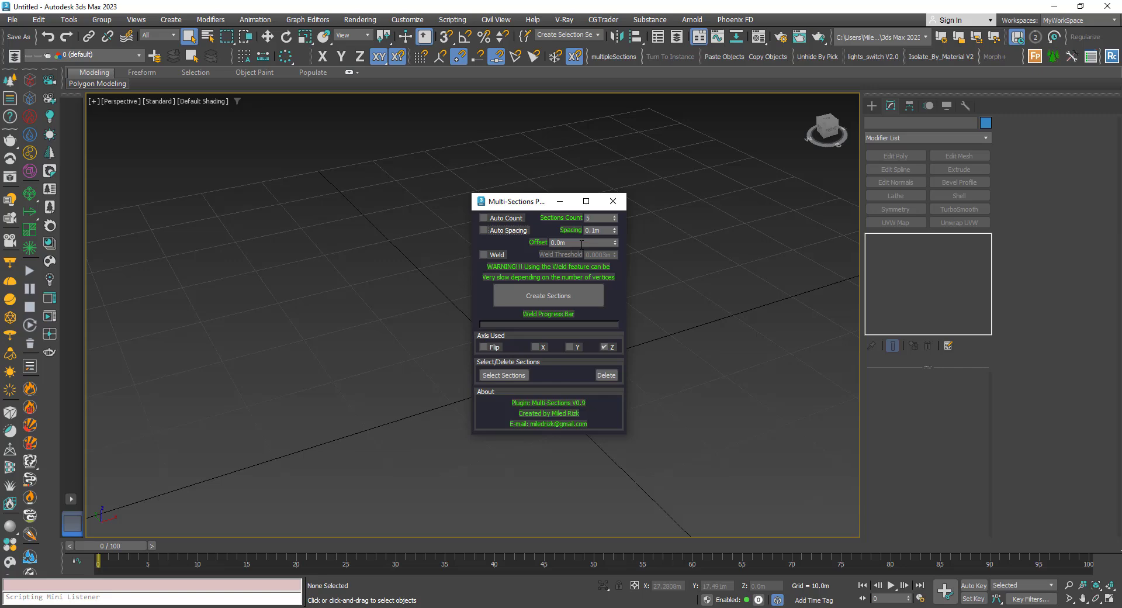
- Enter a 0.1m Offset, reset it to 0.0m, and move the Multi-Sections dialog aside
drag(581, 244, 525, 245)
text(0)
key(Return)
right_click(615, 243)
drag(503, 203, 497, 210)
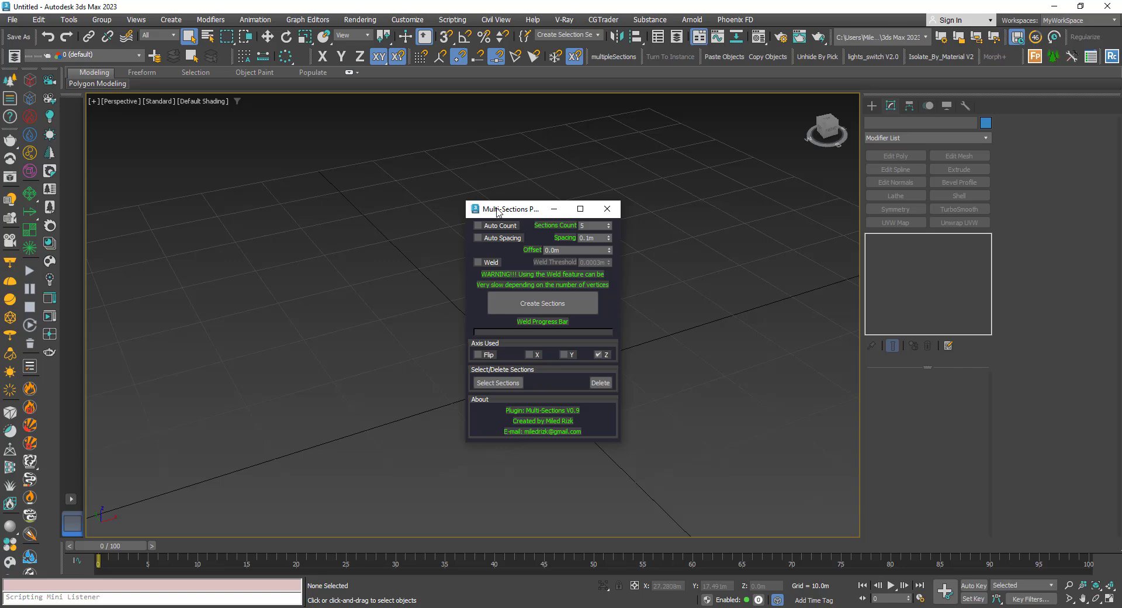
drag(498, 211, 342, 212)
- Unhide all objects and frame the revealed sphere in the viewport
right_click(589, 341)
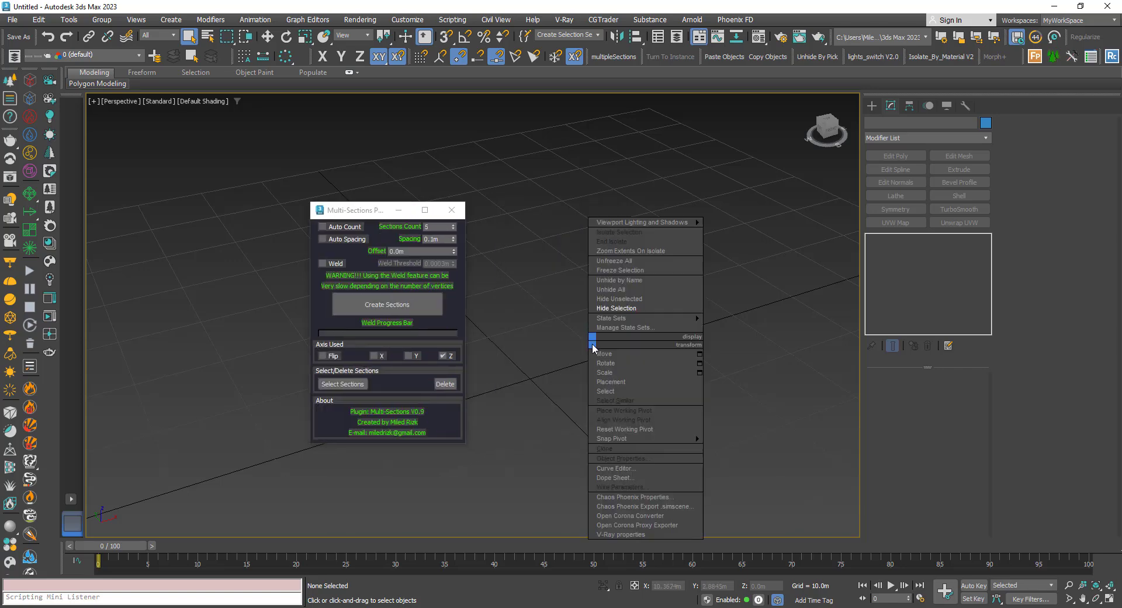
click(612, 292)
click(529, 329)
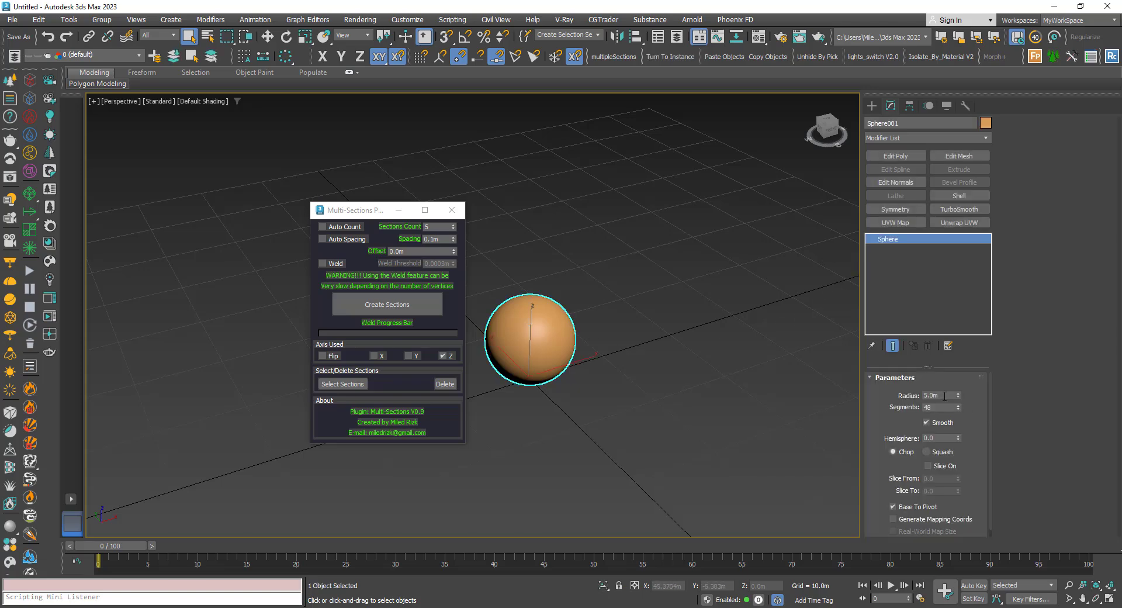
middle_drag(576, 384, 646, 356)
scroll(667, 295, up, 3)
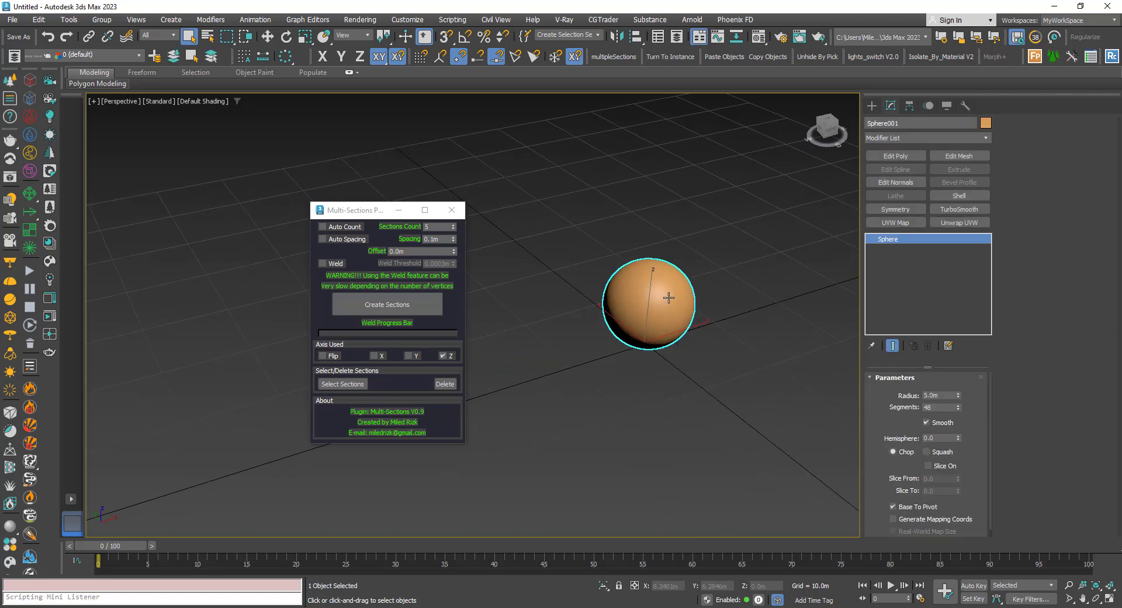
click(543, 307)
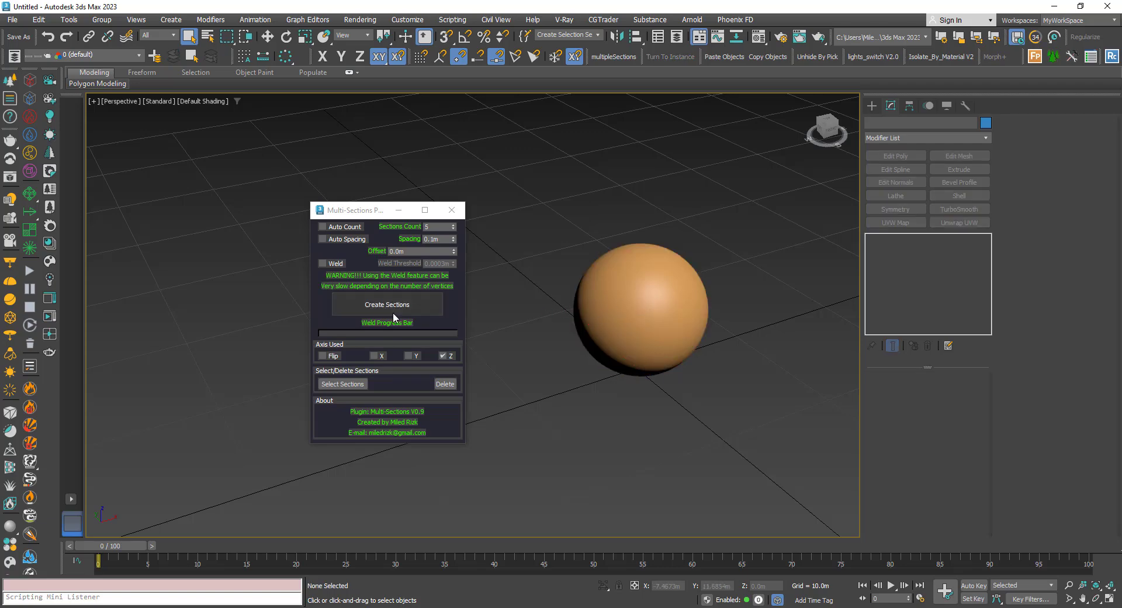
- Dismiss the no-selection warning from Create Sections and select the sphere
click(369, 303)
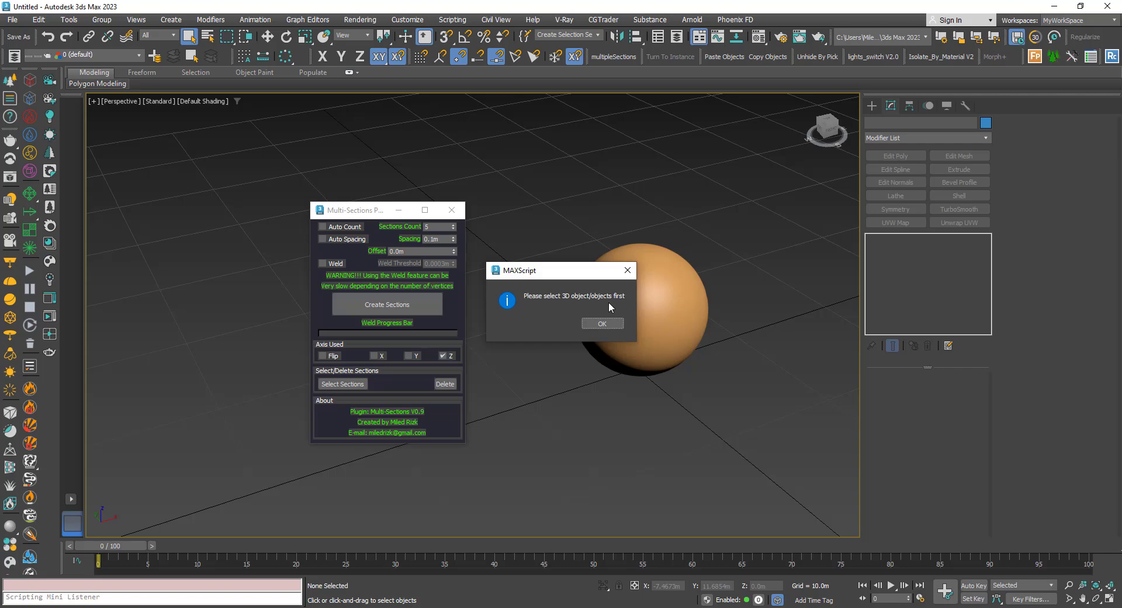
click(599, 324)
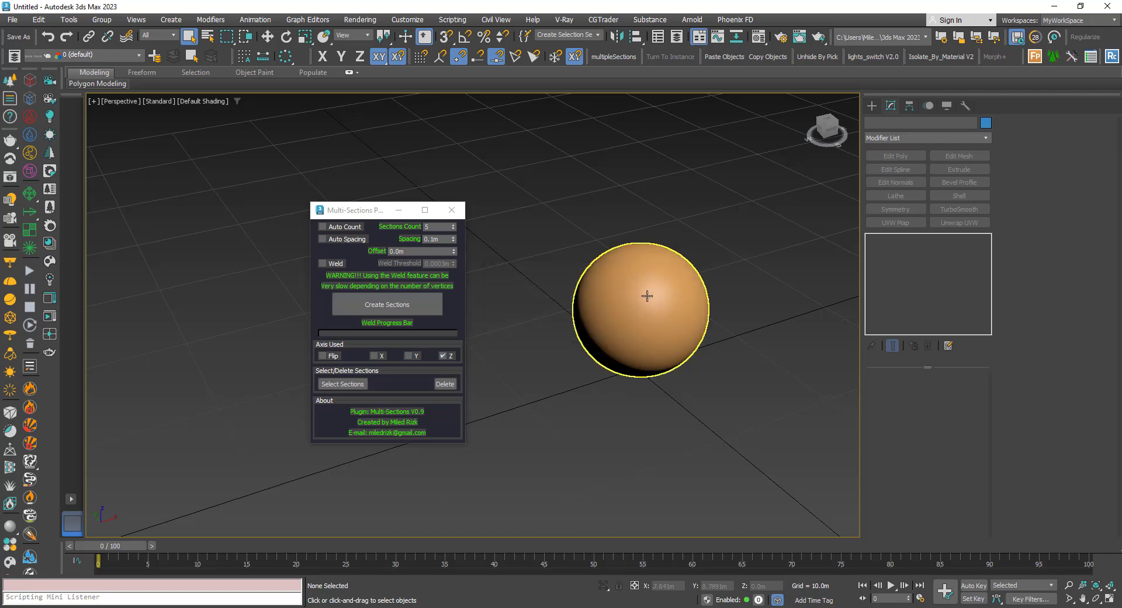
click(647, 296)
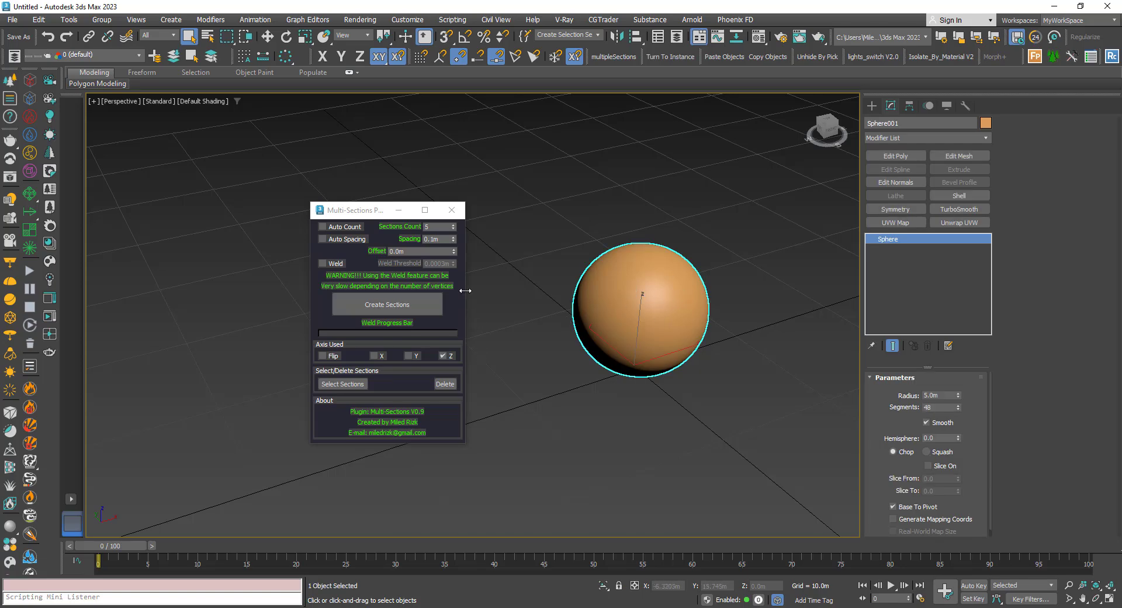
- Create 8 section rings at 0.4m spacing on the sphere and zoom in on them
click(436, 239)
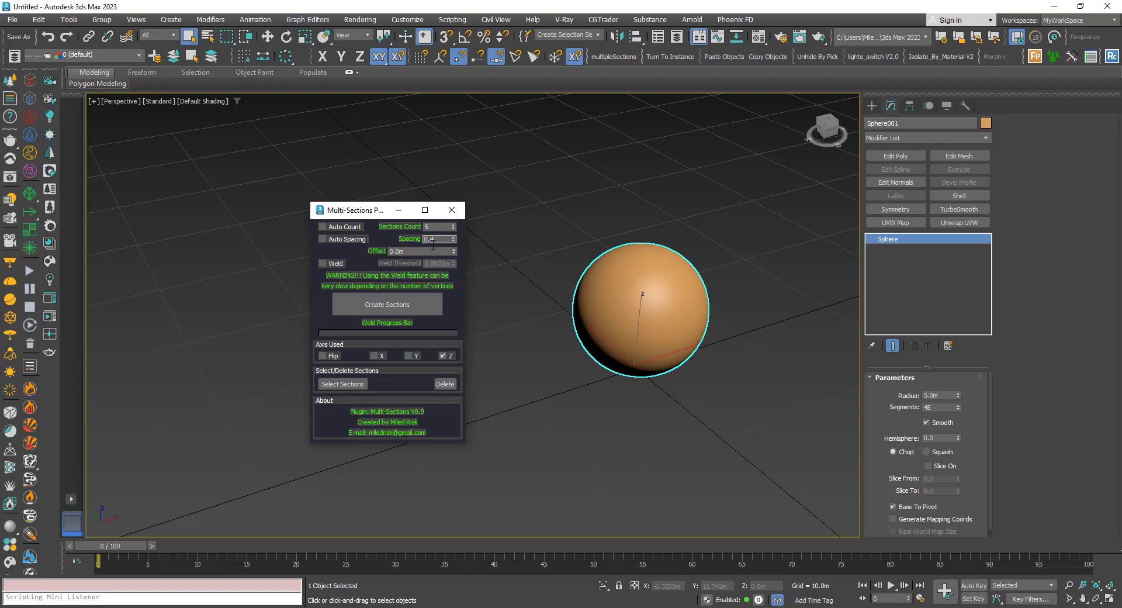
key(shift+Tab)
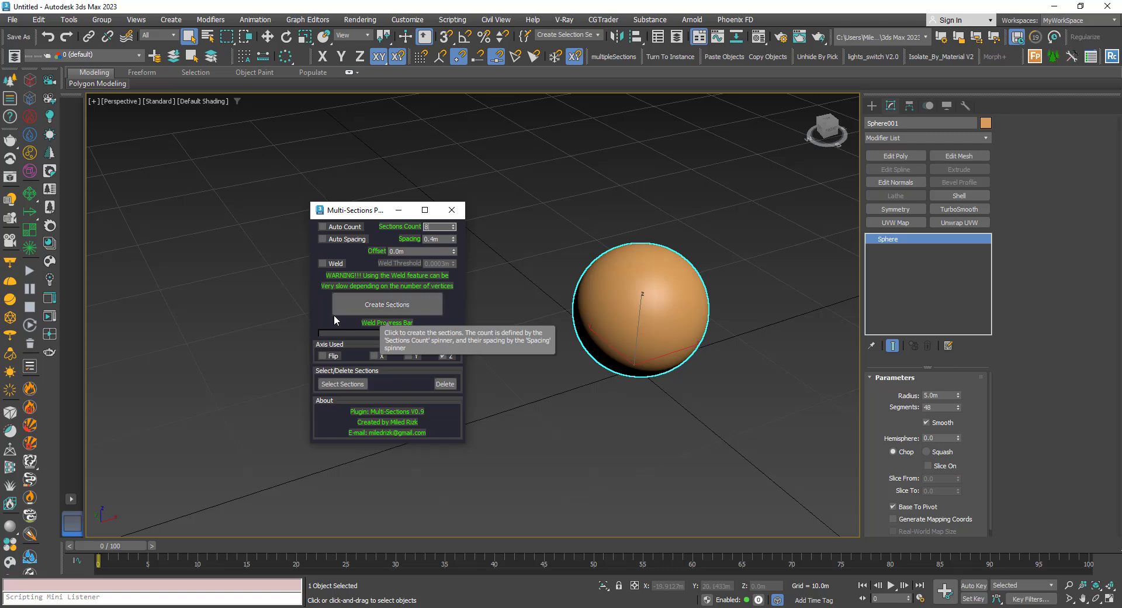
click(403, 310)
middle_drag(632, 348, 593, 355)
scroll(587, 337, up, 5)
scroll(592, 354, down, 4)
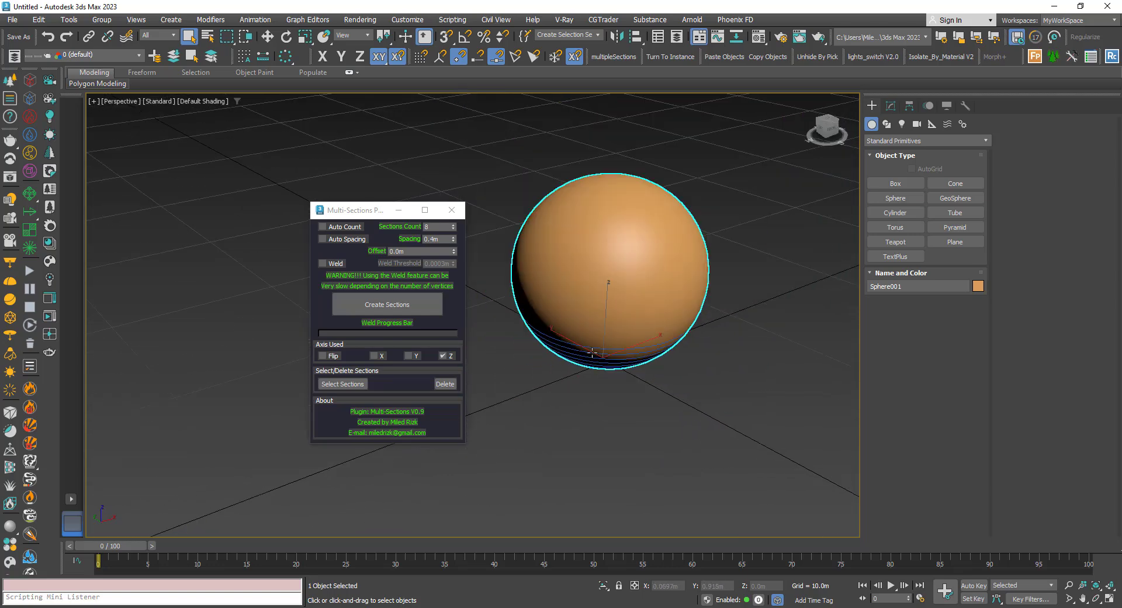
scroll(534, 350, up, 2)
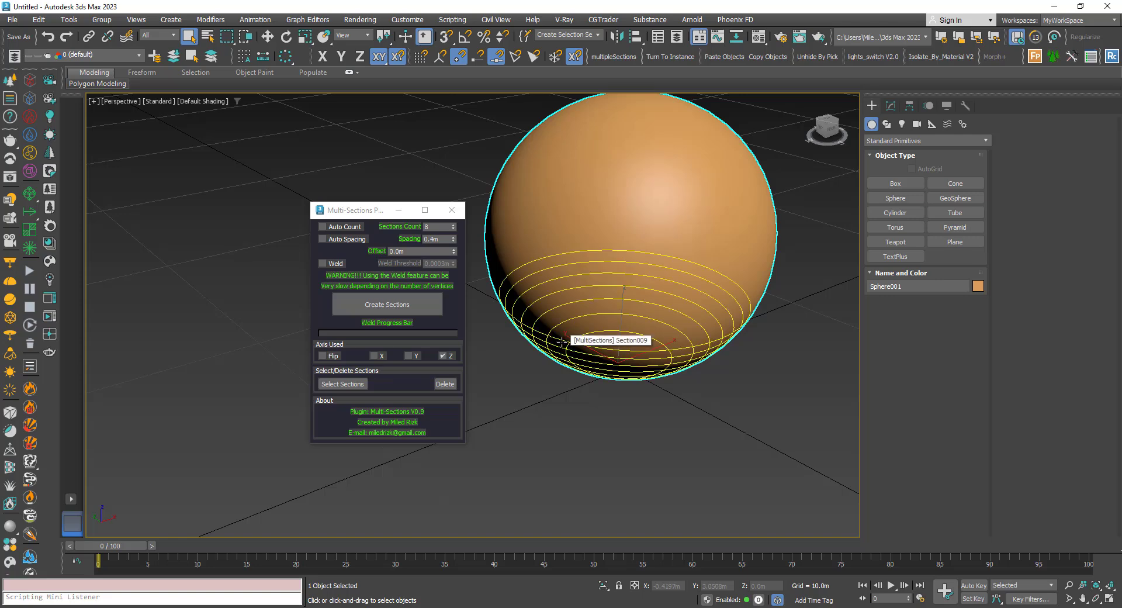
- Select the MultiSections ring group and hide the sphere to isolate the rings
click(560, 341)
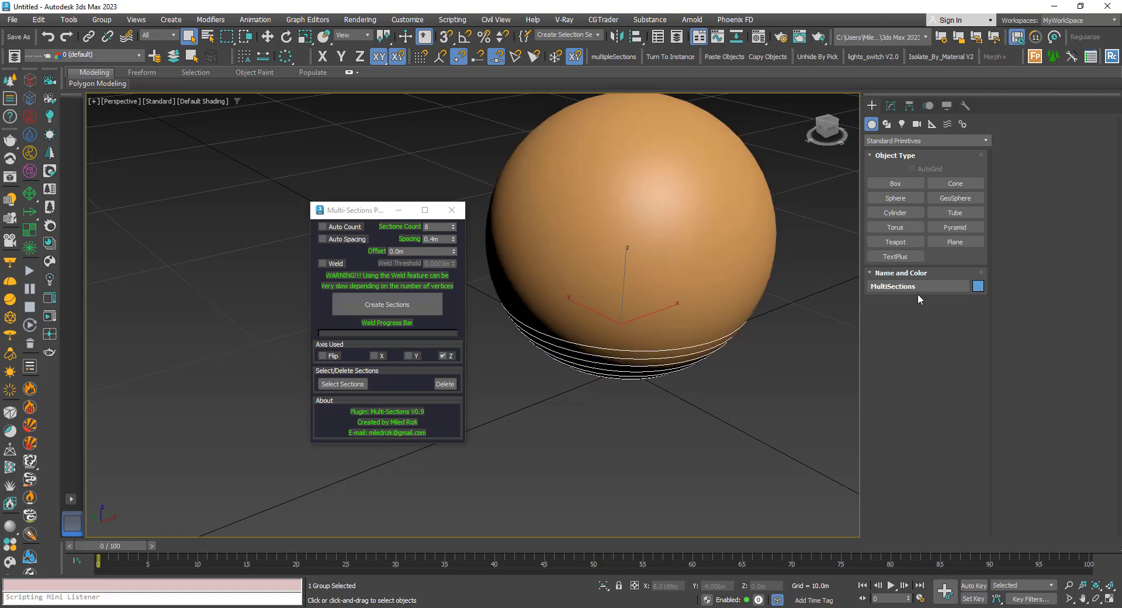
right_click(598, 331)
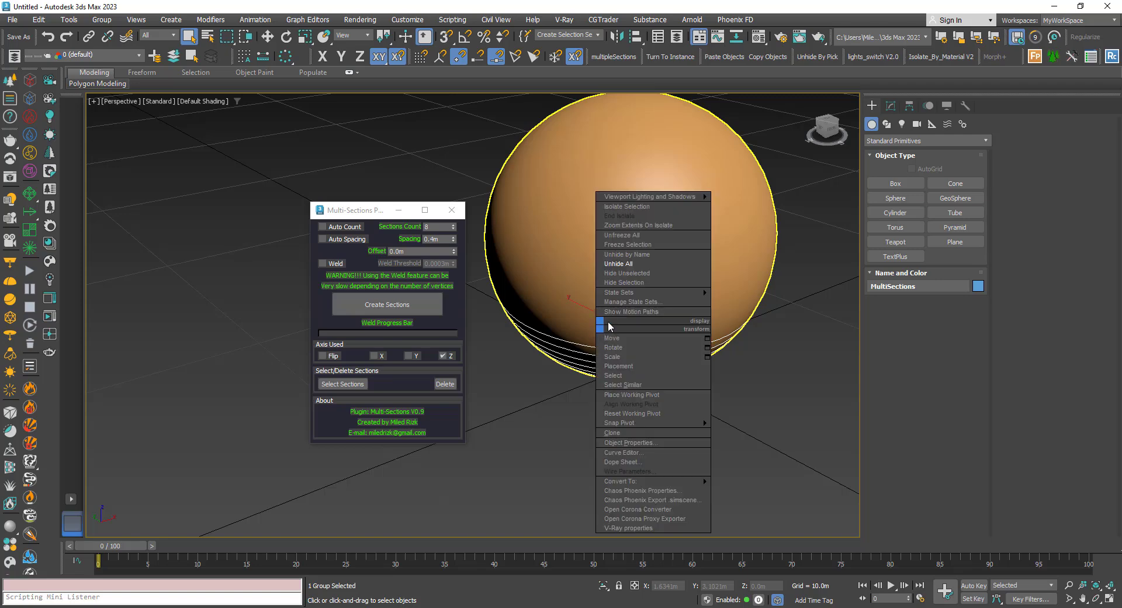
click(618, 275)
middle_drag(579, 338, 575, 312)
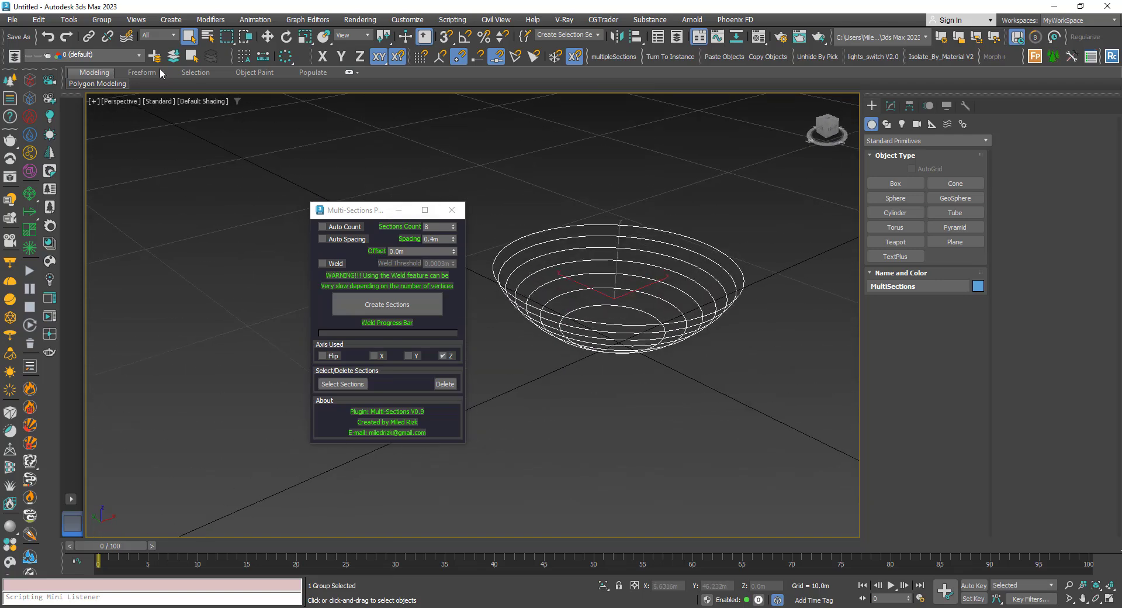
- Open the group, inspect rings Section009 and Section006, delete all sections, and unhide the sphere
click(108, 20)
click(112, 69)
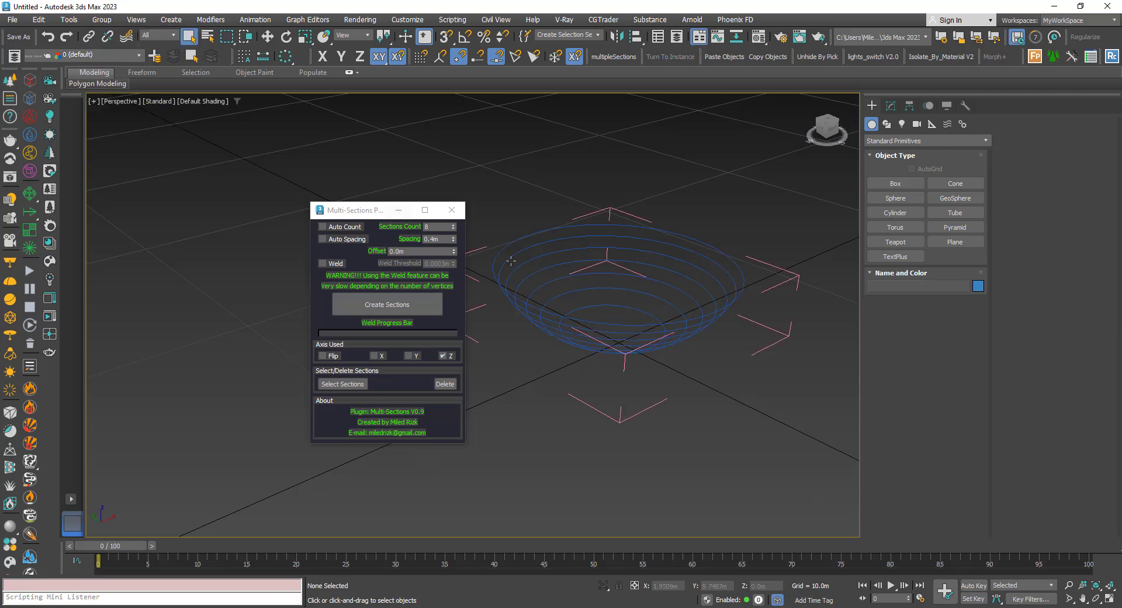
click(584, 233)
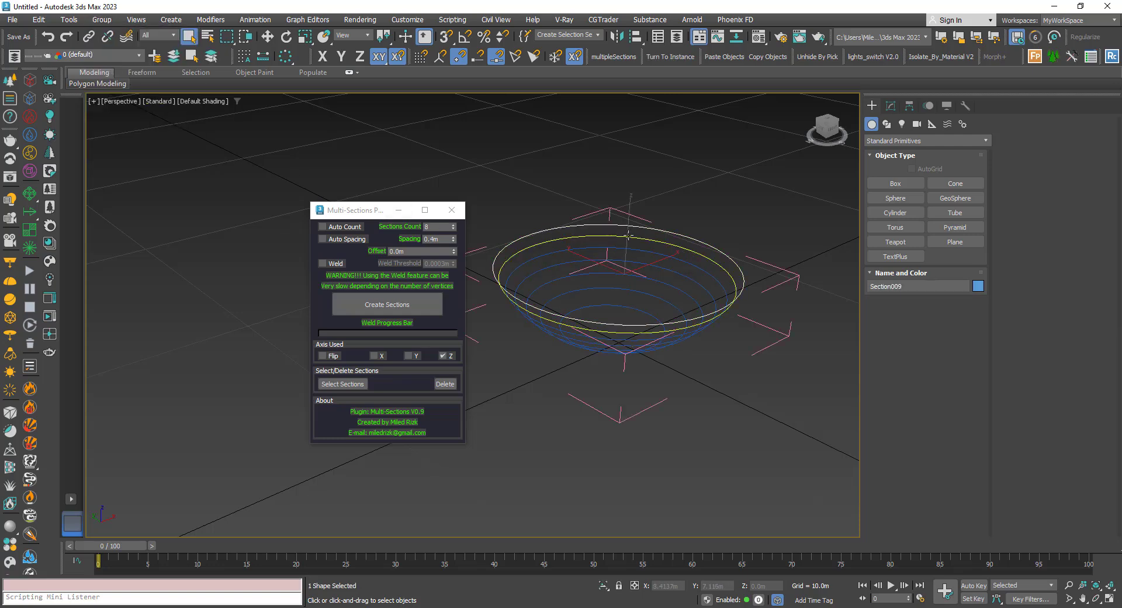
click(591, 342)
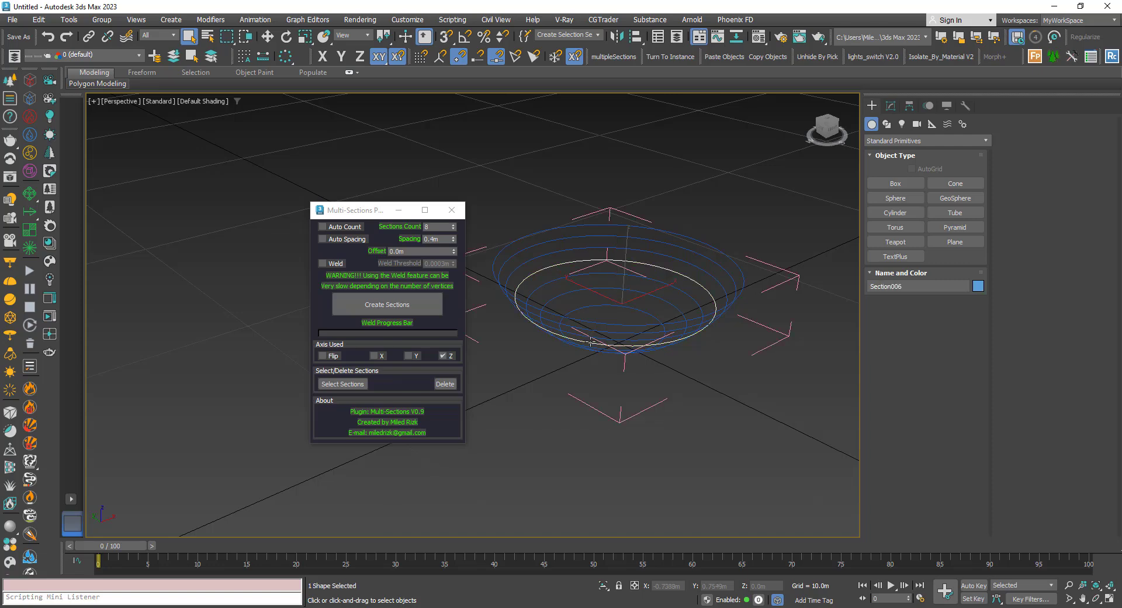
click(518, 401)
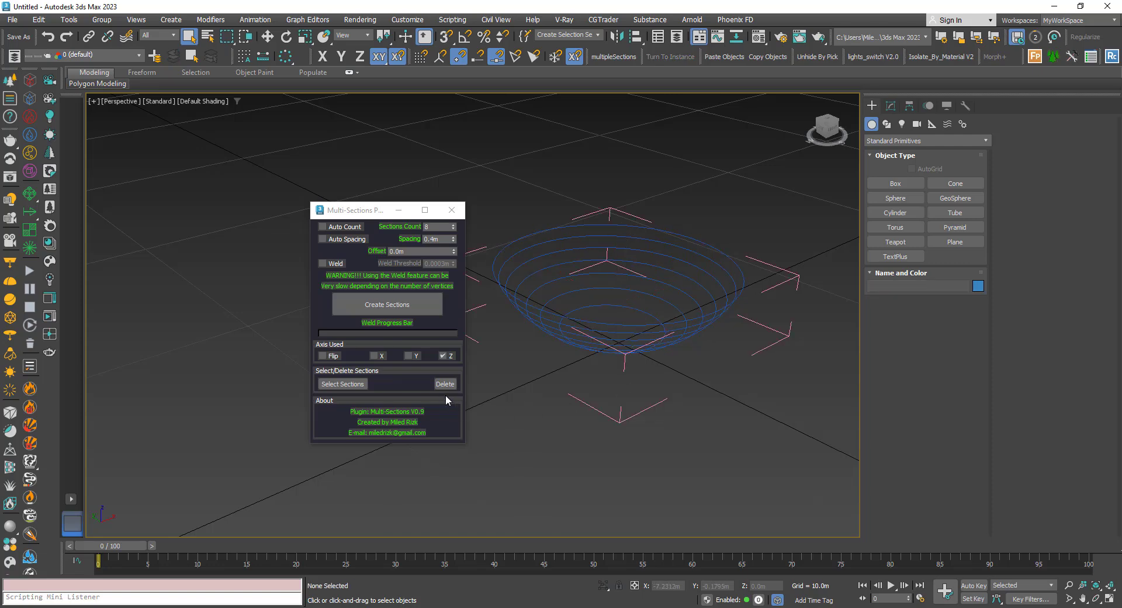
click(442, 383)
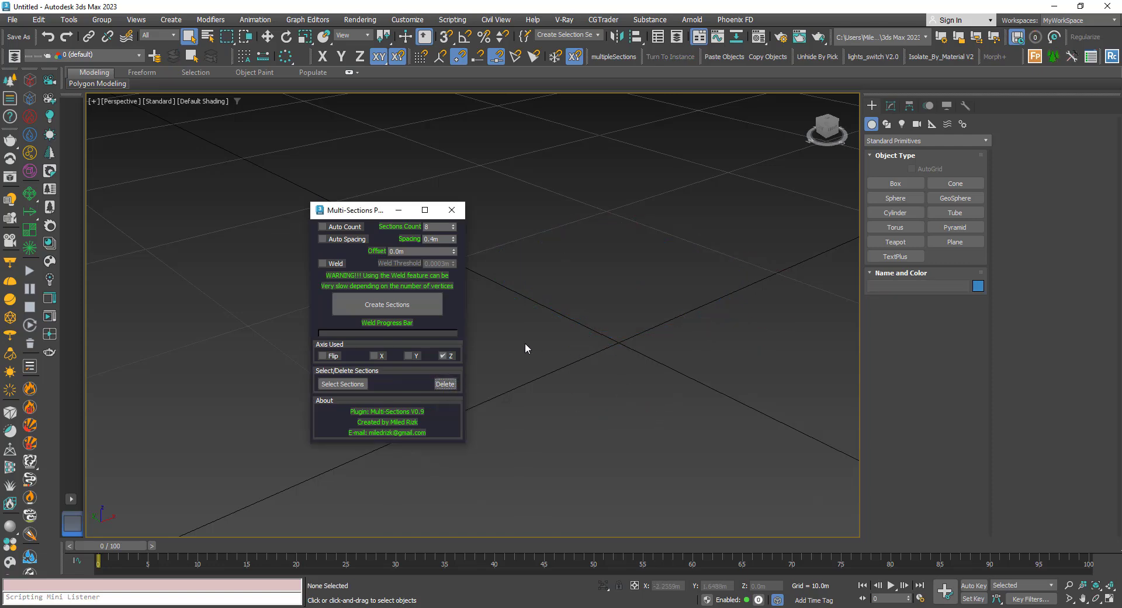
right_click(589, 339)
click(605, 290)
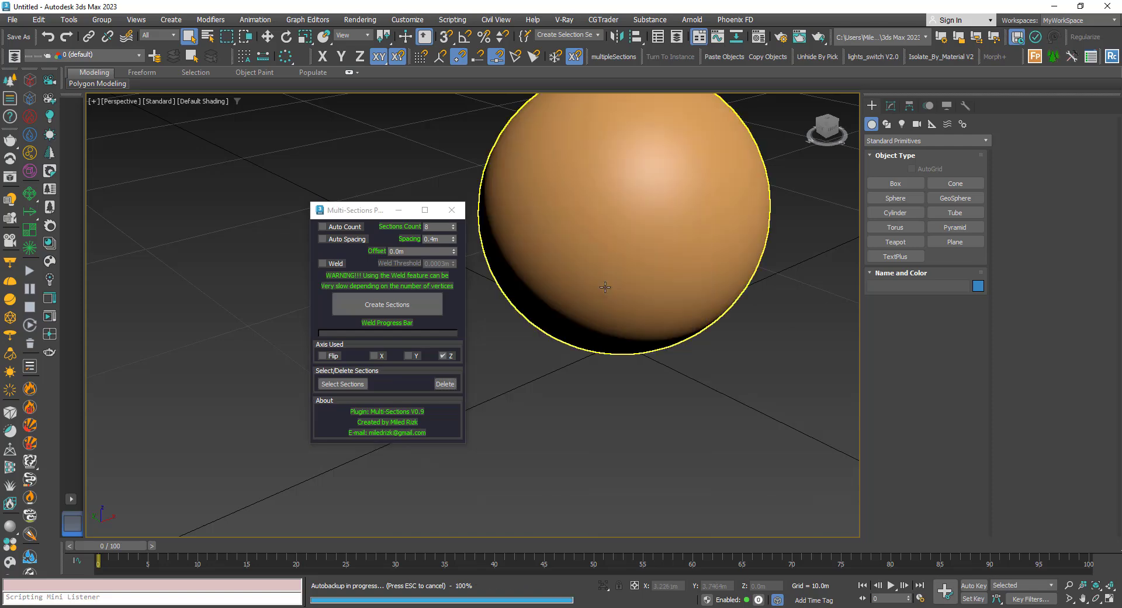
- Reselect the sphere, turn on Flip, and generate flipped section rings
scroll(605, 289, down, 3)
click(596, 336)
scroll(594, 338, up, 2)
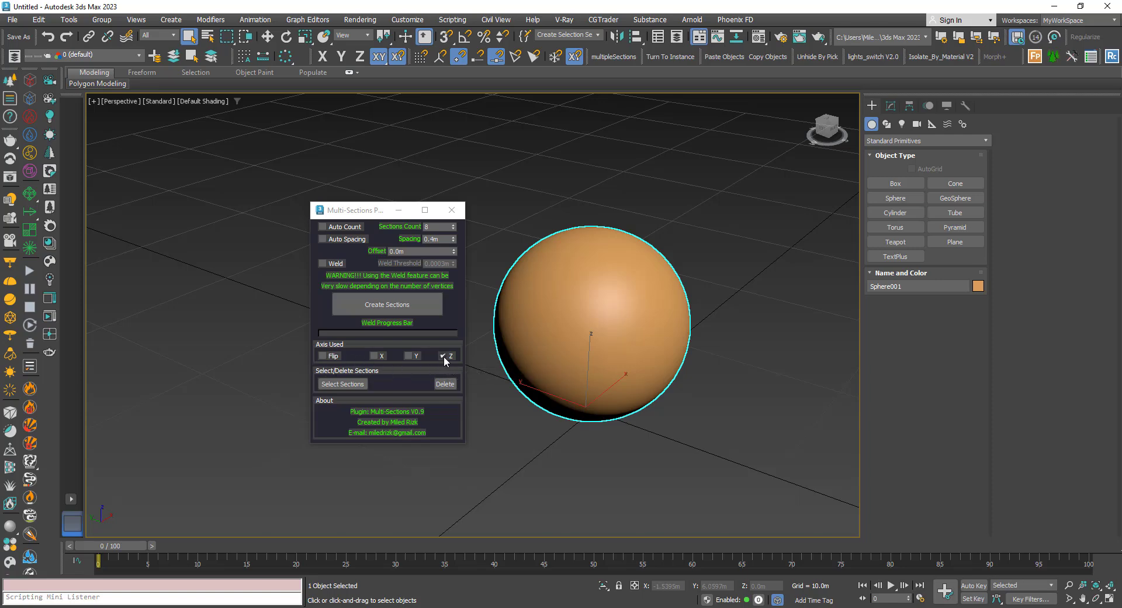
click(322, 356)
scroll(564, 293, up, 3)
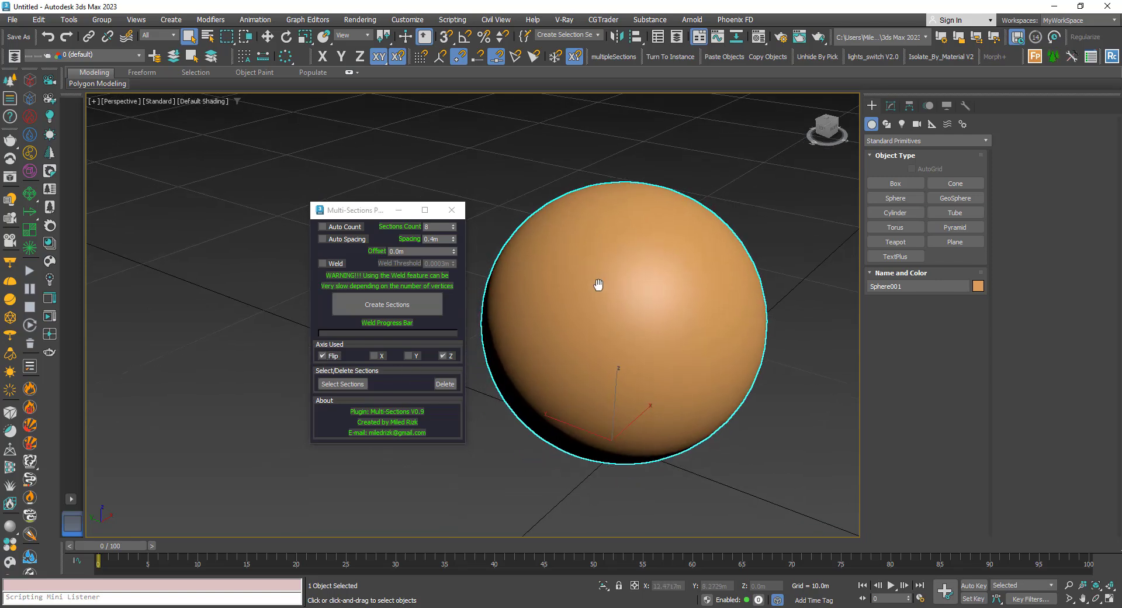
middle_drag(598, 285, 601, 282)
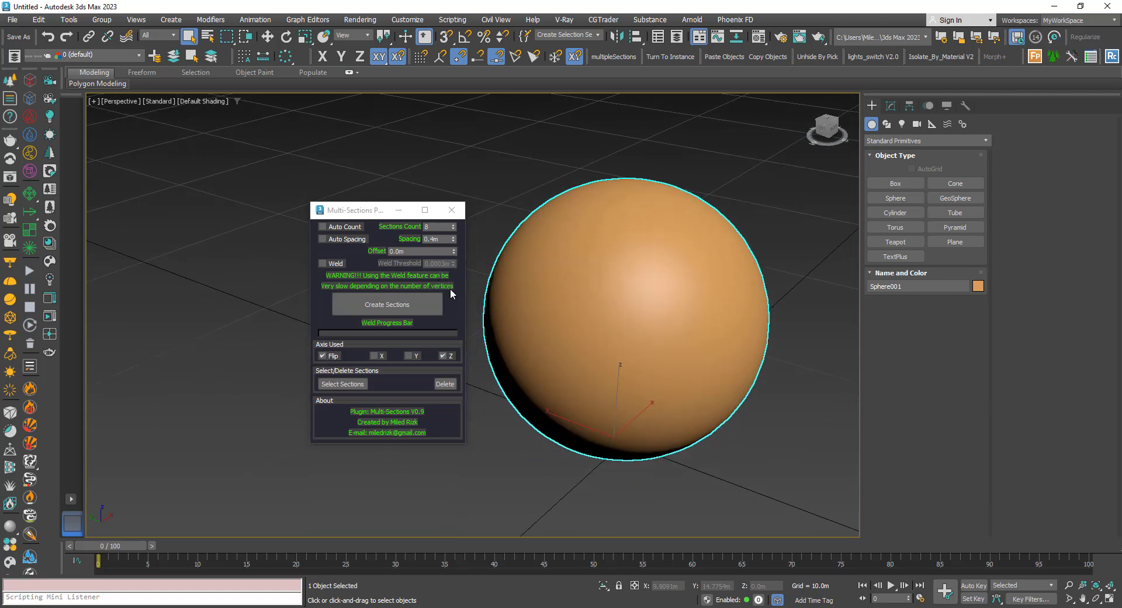
click(377, 304)
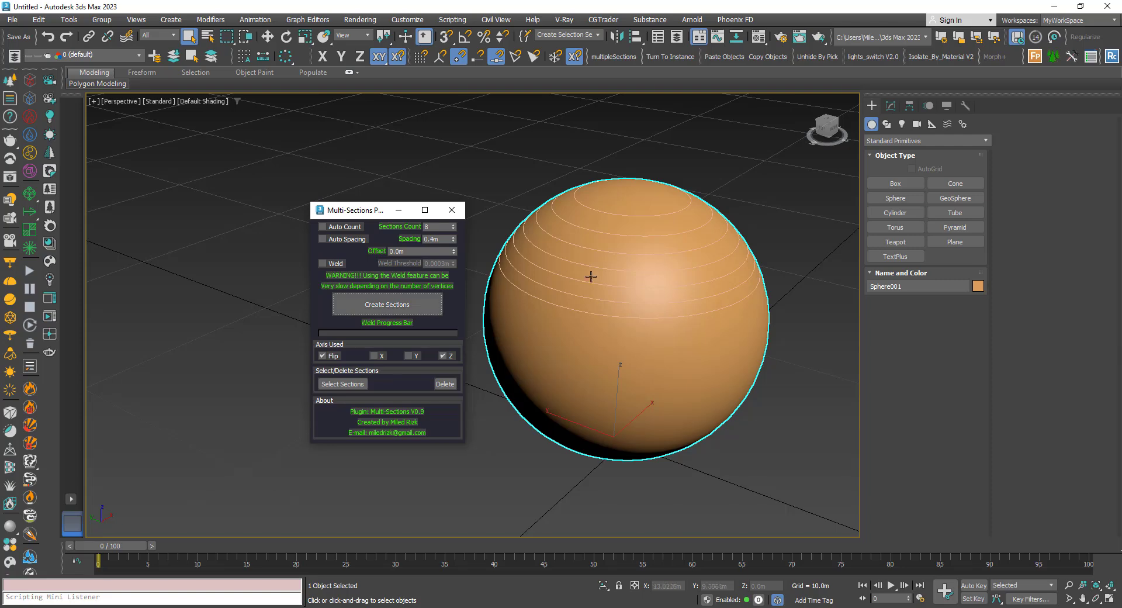
- Inspect the flipped rings from the side and above, then delete them
mouse_move(585, 276)
middle_down()
mouse_move(602, 290)
mouse_move(619, 223)
middle_up()
scroll(621, 223, up, 5)
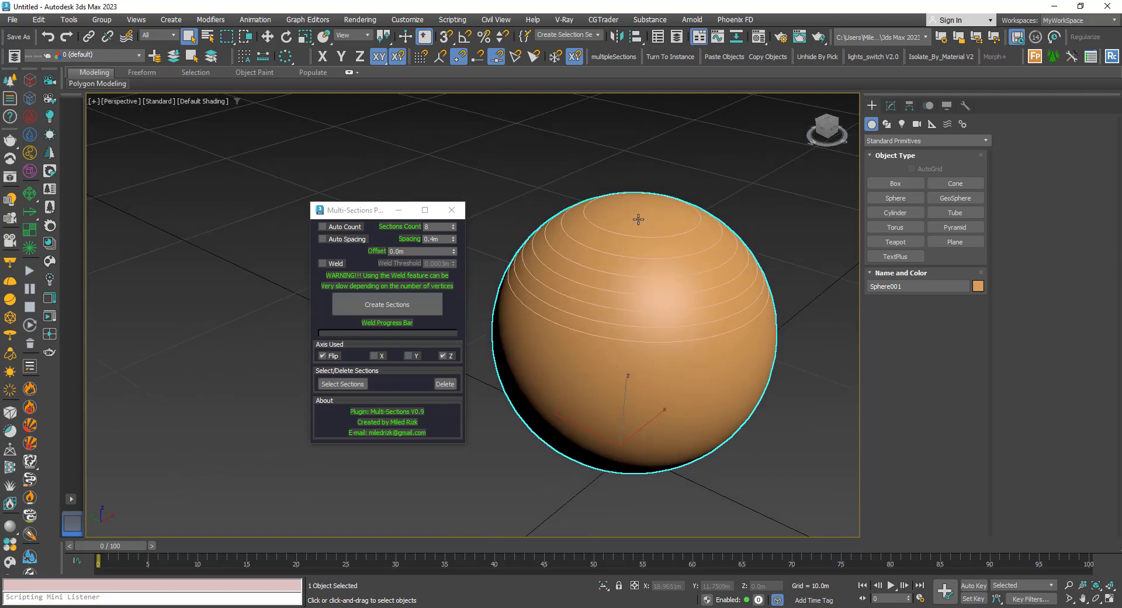
alt+middle_drag(641, 216, 641, 197)
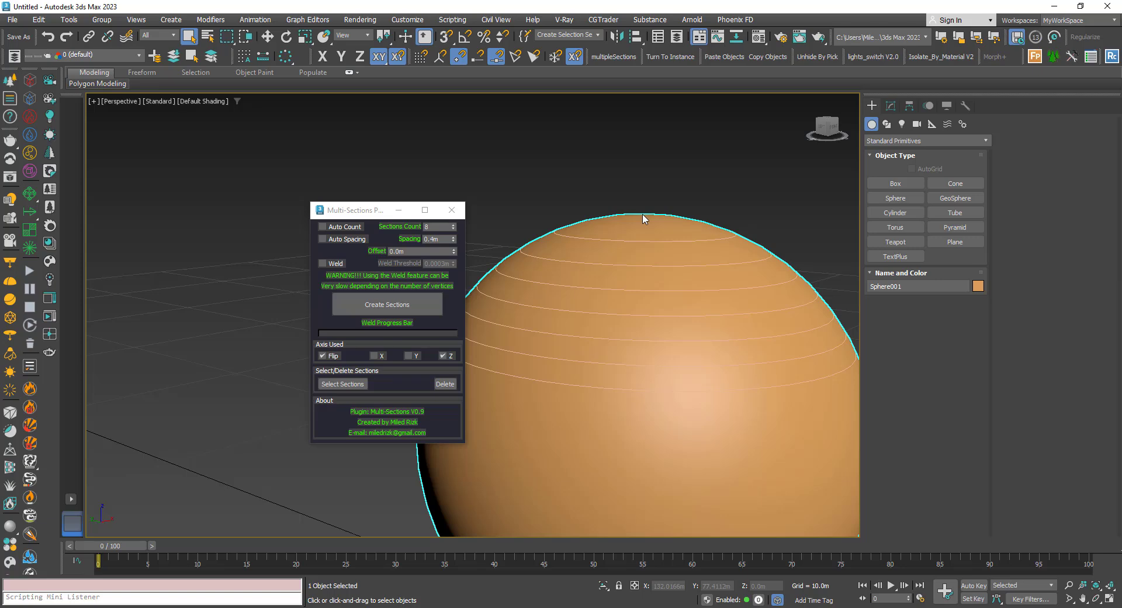
scroll(643, 219, down, 3)
alt+middle_drag(644, 244, 642, 274)
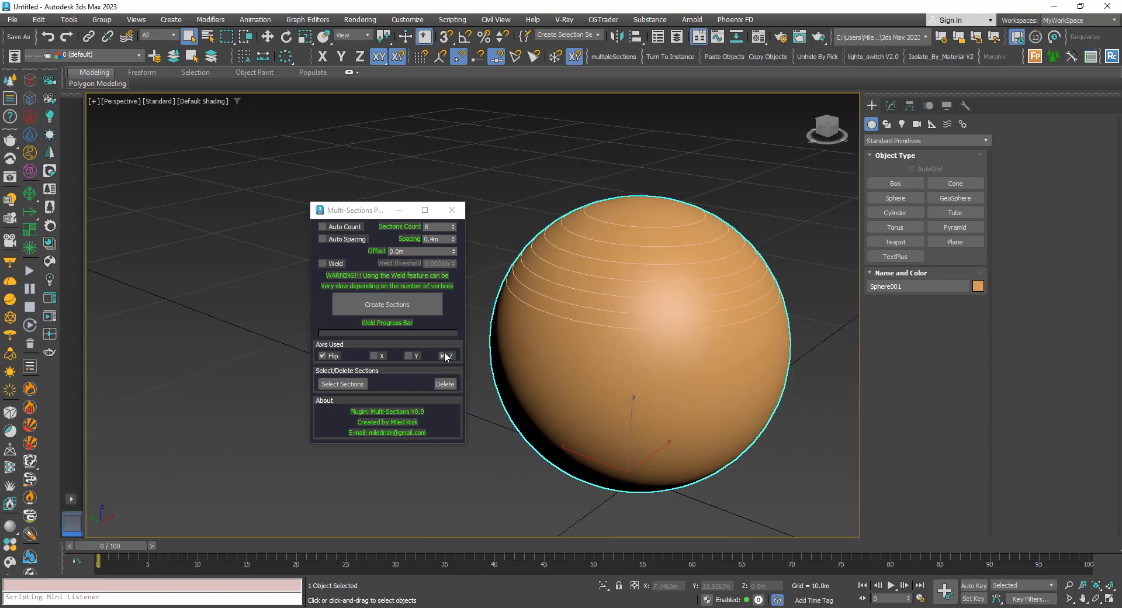
click(445, 384)
click(412, 251)
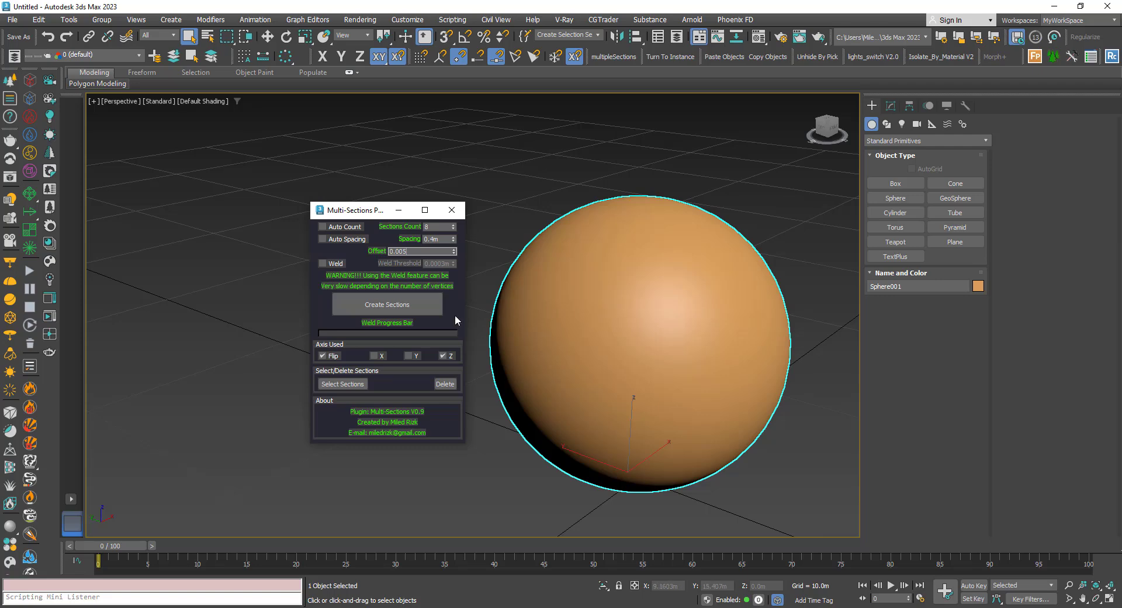
click(401, 308)
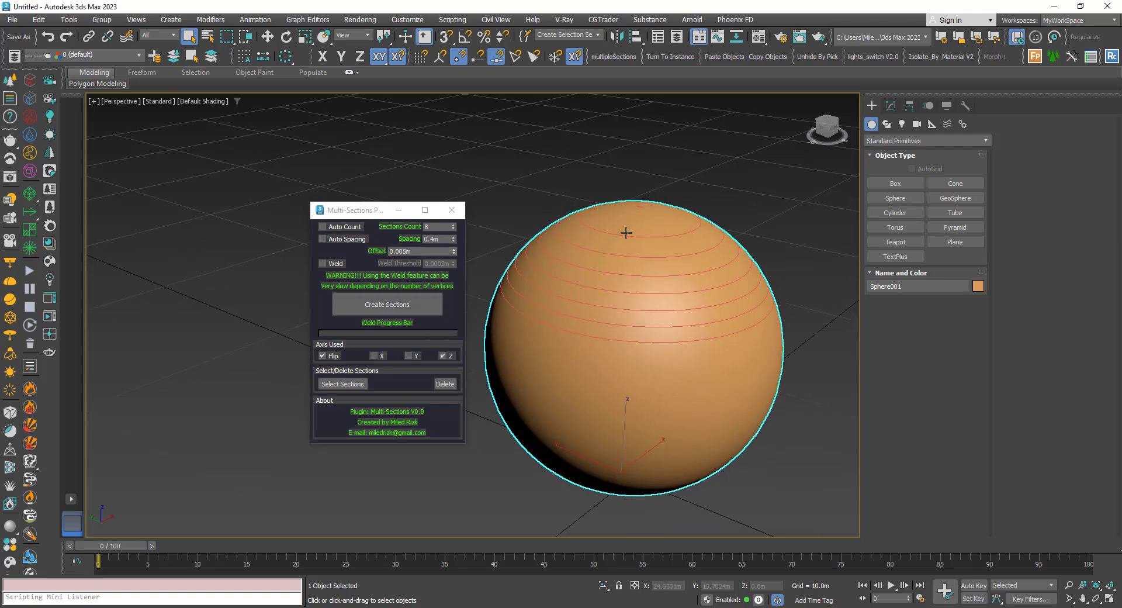
scroll(637, 211, up, 4)
scroll(644, 211, down, 5)
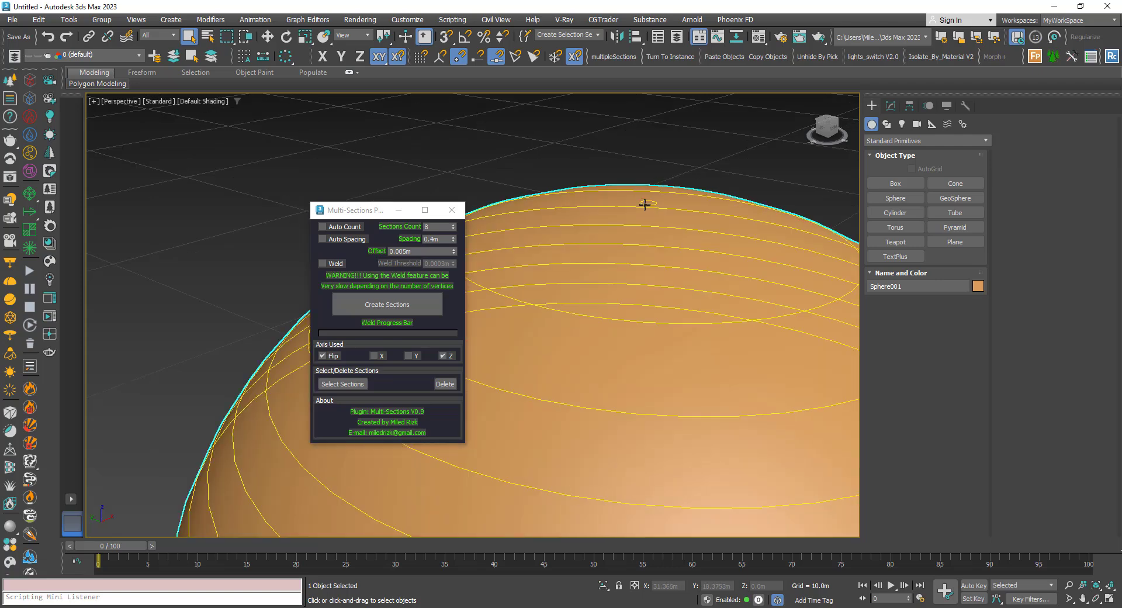
middle_drag(646, 213, 619, 213)
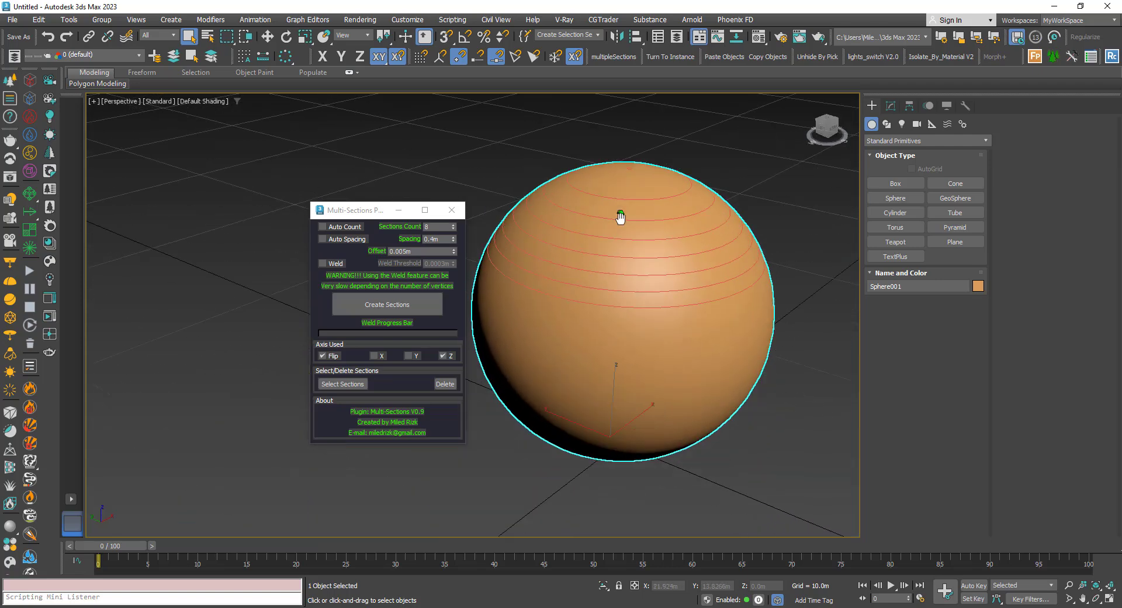
click(444, 384)
scroll(608, 326, down, 3)
scroll(590, 335, up, 1)
alt+middle_drag(590, 334, 577, 338)
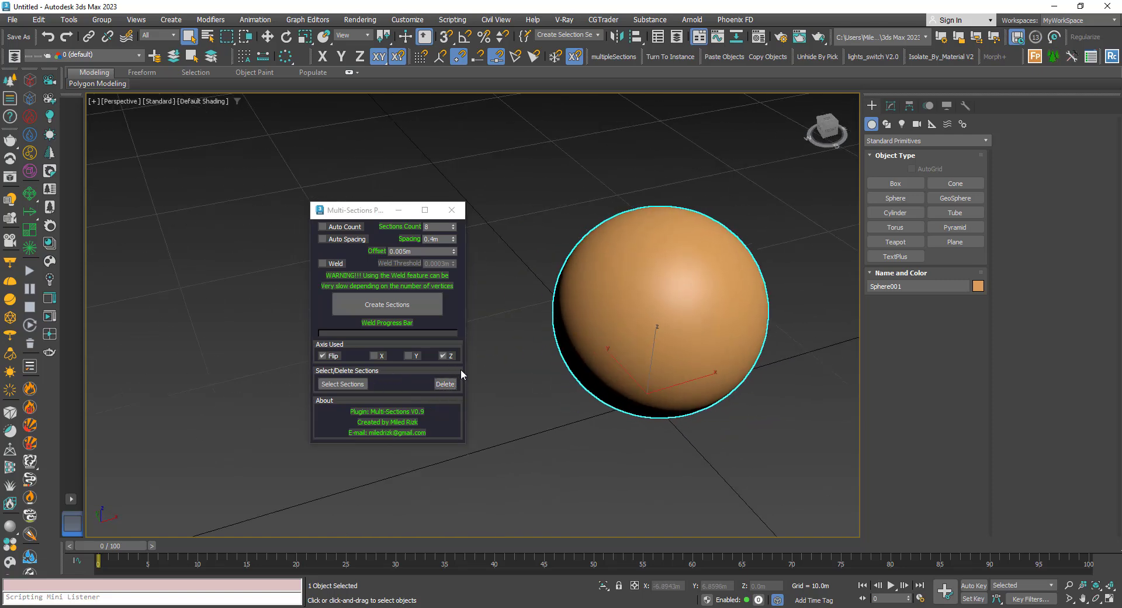
- Switch slicing to the X axis and generate X-axis section rings on the sphere
click(375, 356)
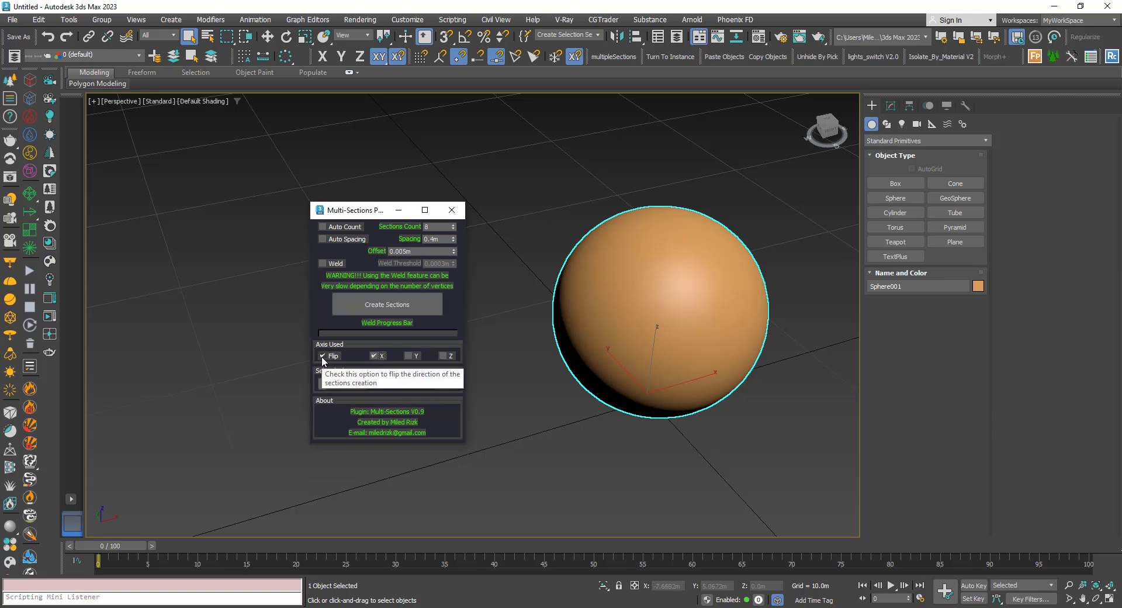
scroll(592, 387, down, 3)
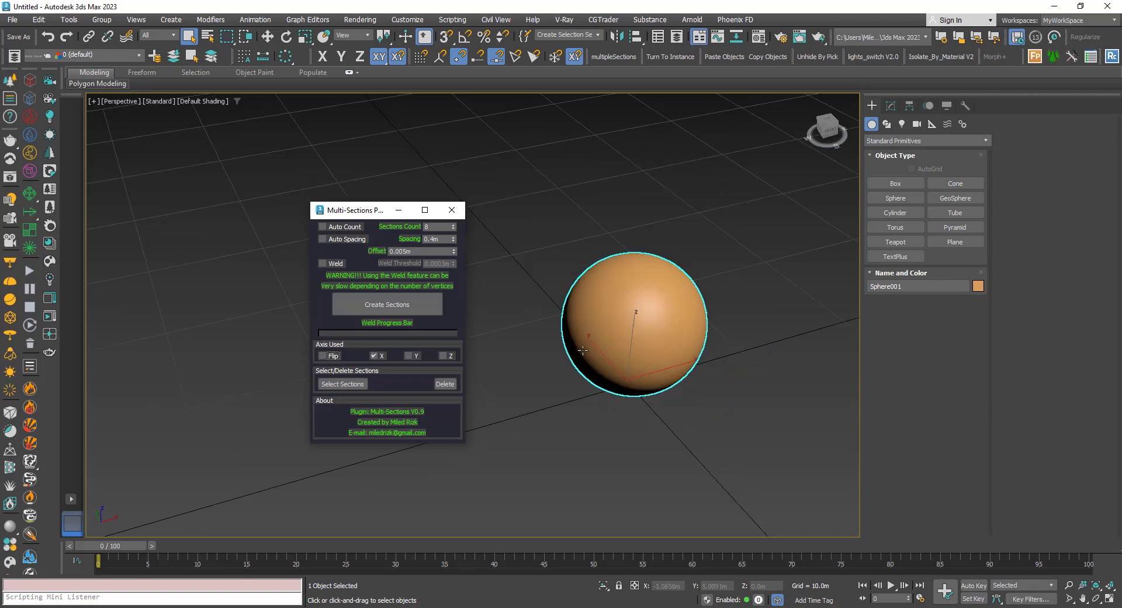
middle_drag(593, 387, 585, 326)
scroll(596, 321, down, 2)
scroll(579, 325, up, 2)
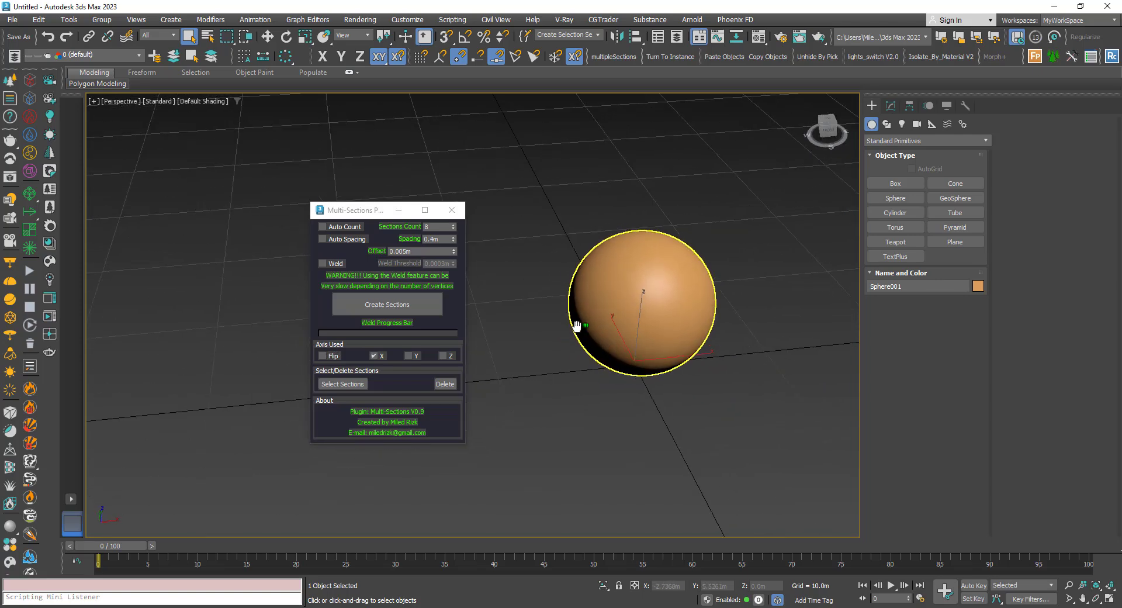
mouse_move(658, 312)
alt+middle_down()
mouse_move(640, 306)
mouse_move(656, 306)
alt+middle_up()
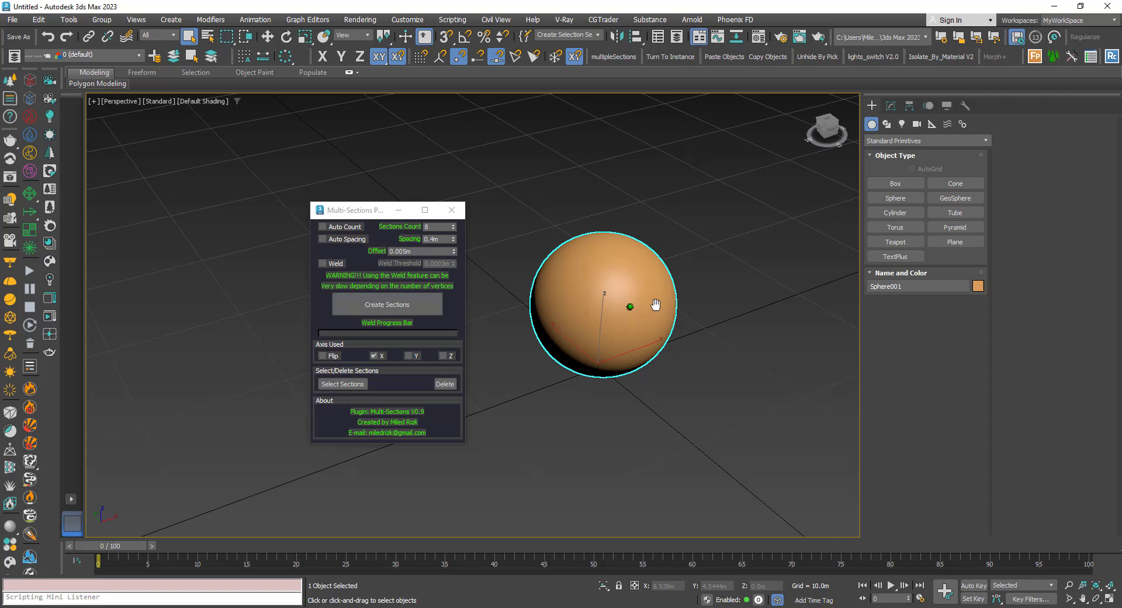
click(389, 302)
- Reverse the direction with Flip and generate a second set of X sections
scroll(596, 298, up, 2)
scroll(597, 313, down, 2)
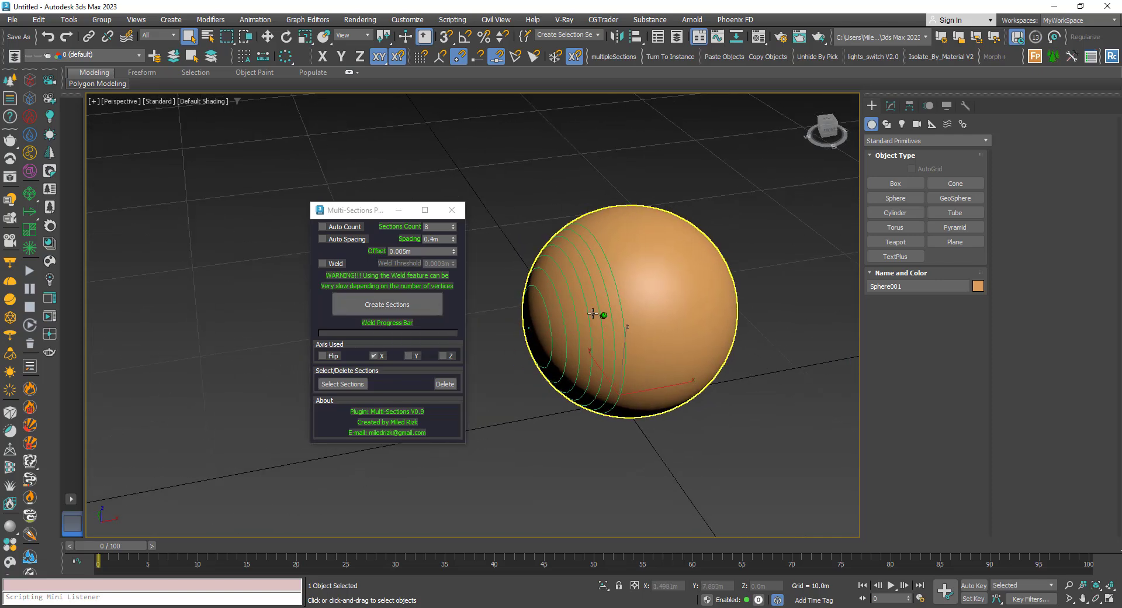
scroll(596, 313, up, 2)
middle_drag(596, 313, 521, 319)
click(322, 355)
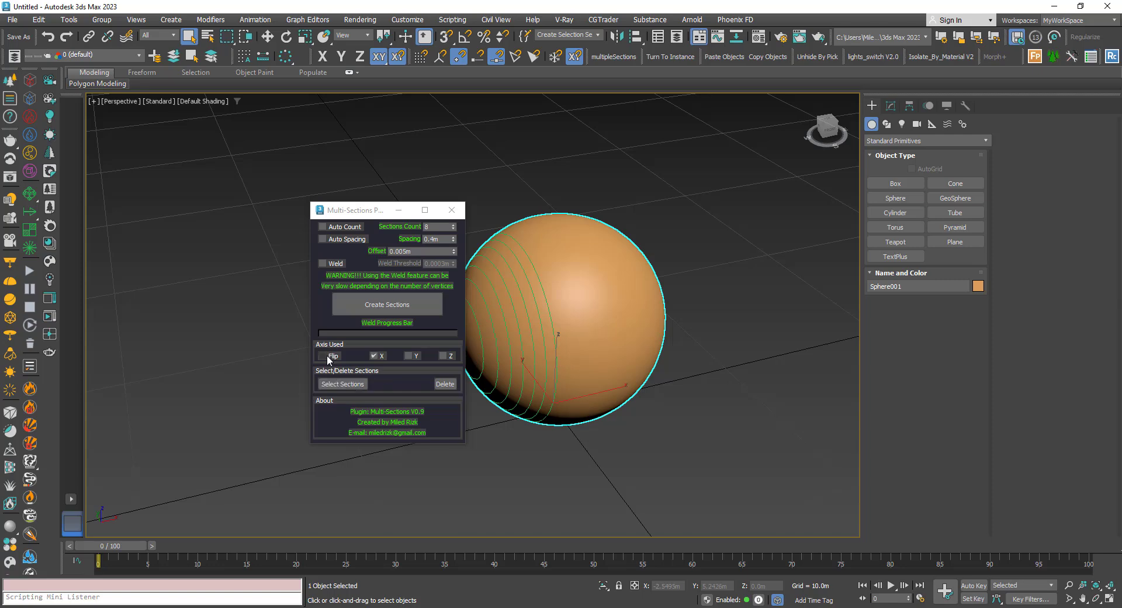
click(409, 310)
- Select all section groups, isolate them with Hide Unselected, restore the sphere, and delete the rings
alt+middle_drag(577, 324, 509, 320)
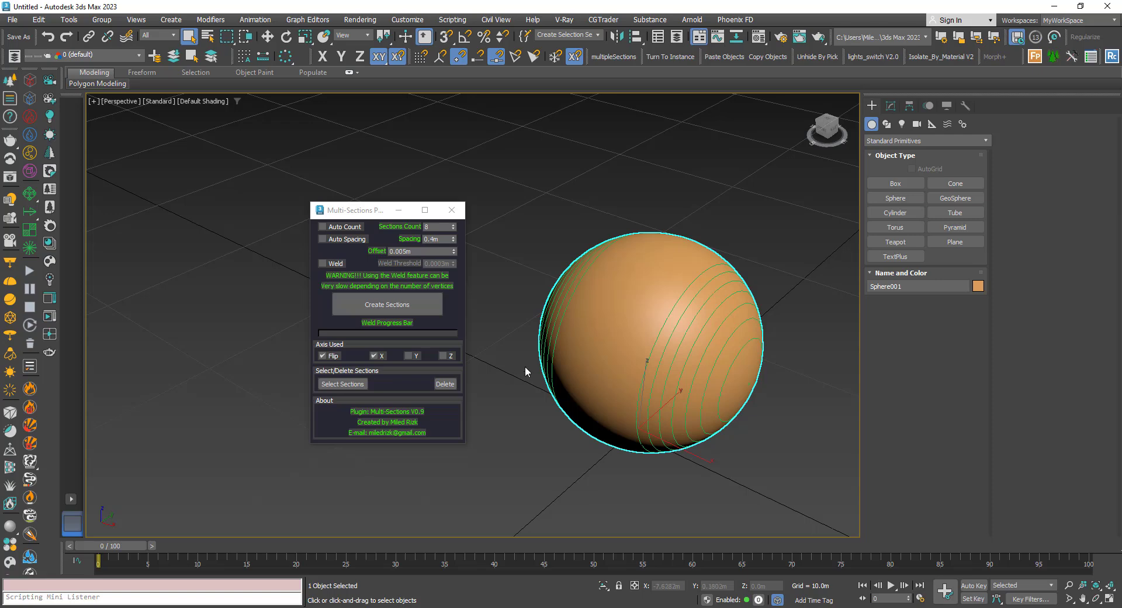
click(345, 384)
right_click(631, 312)
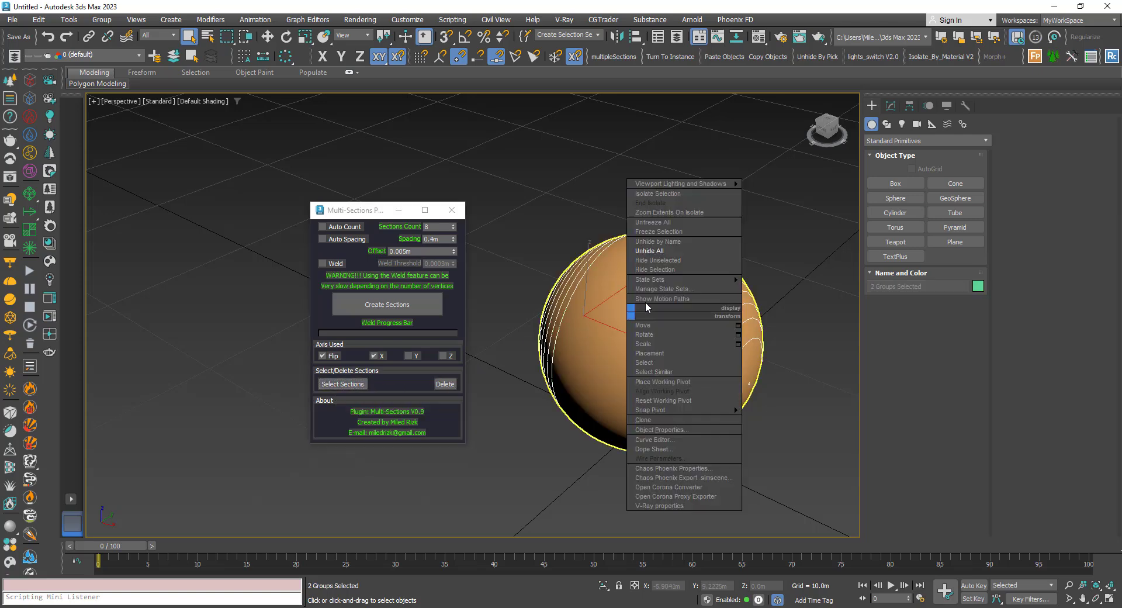
click(655, 260)
alt+middle_drag(655, 260, 608, 324)
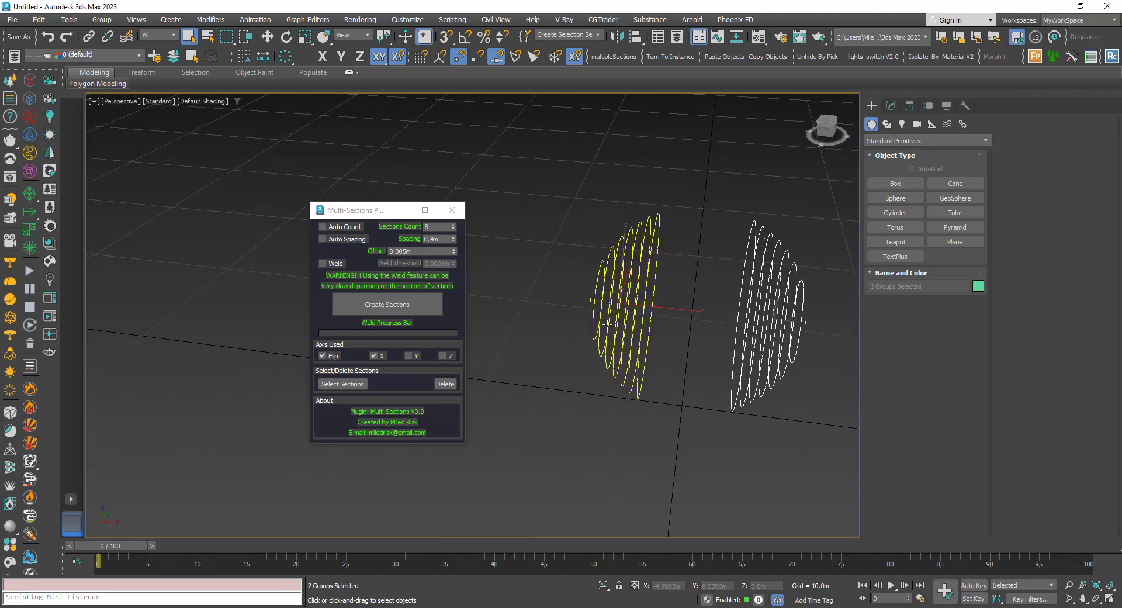
key(ctrl+z)
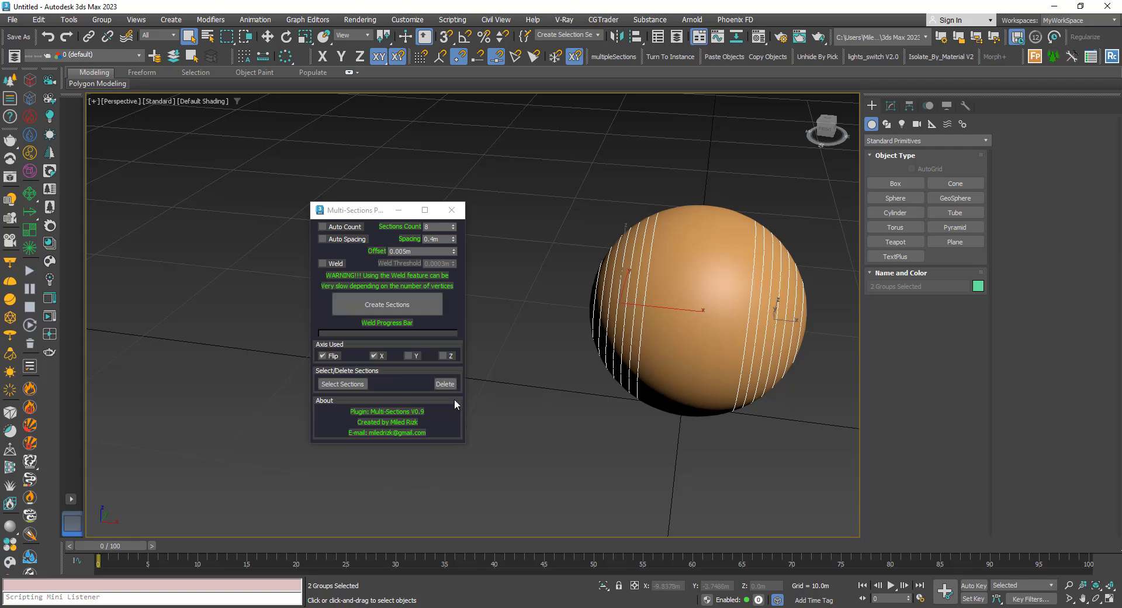
click(445, 385)
middle_drag(687, 370, 654, 385)
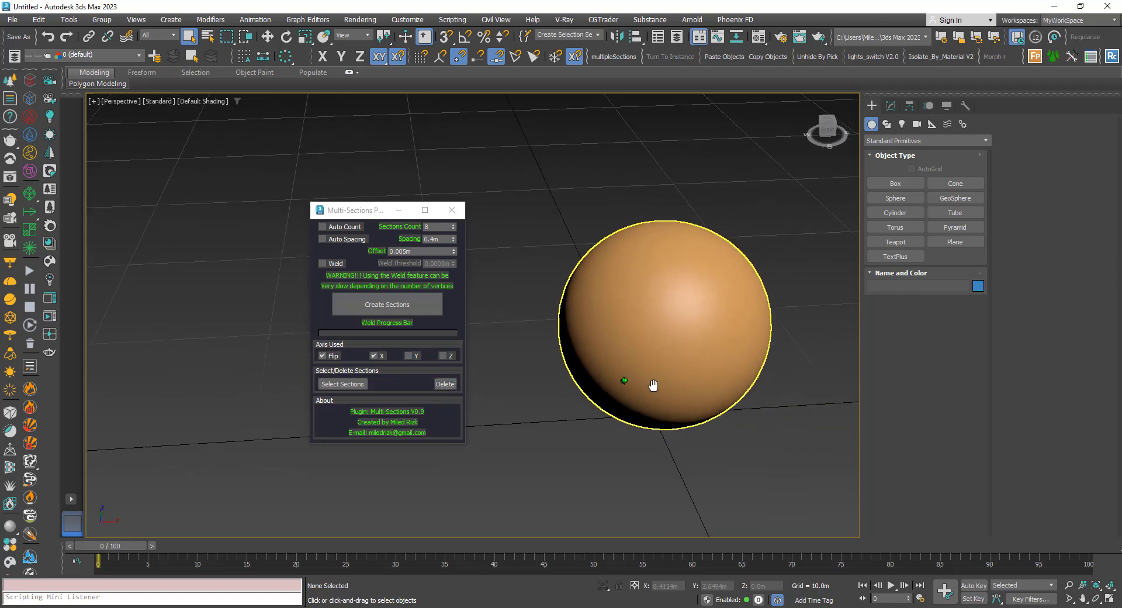
scroll(654, 384, down, 5)
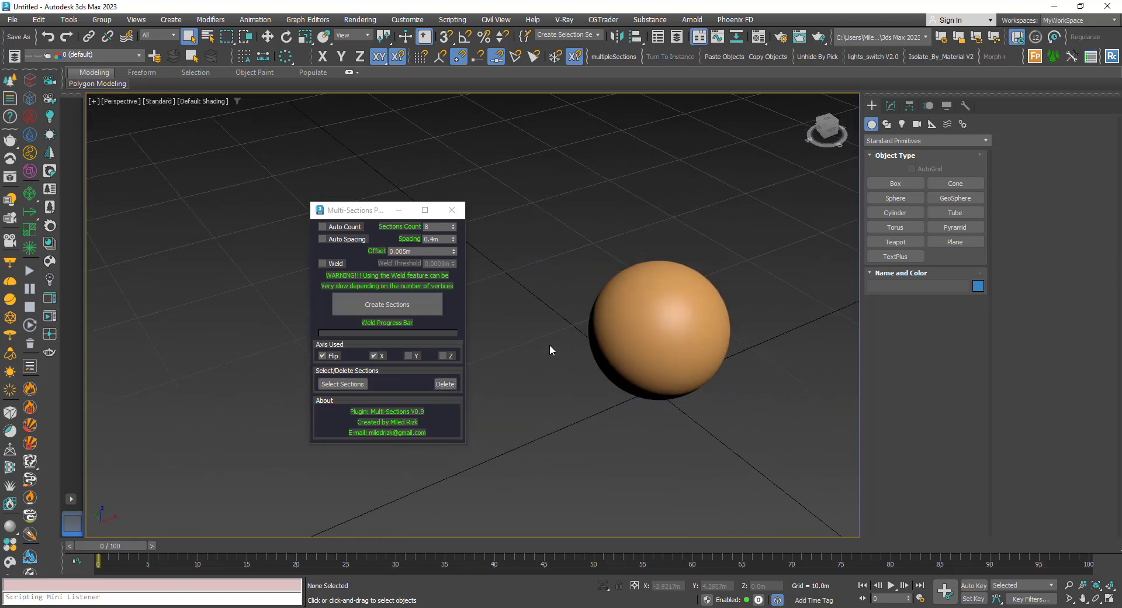
- Reselect the sphere, regenerate X section rings, and delete them again
scroll(632, 336, up, 3)
click(603, 349)
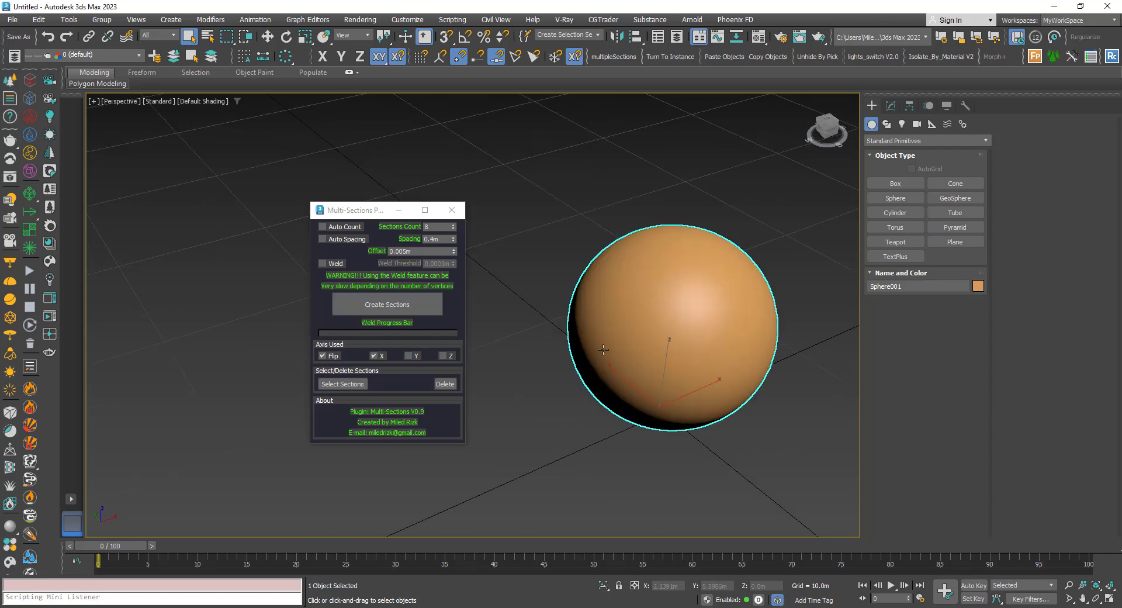
click(399, 307)
middle_drag(647, 336, 677, 336)
click(444, 385)
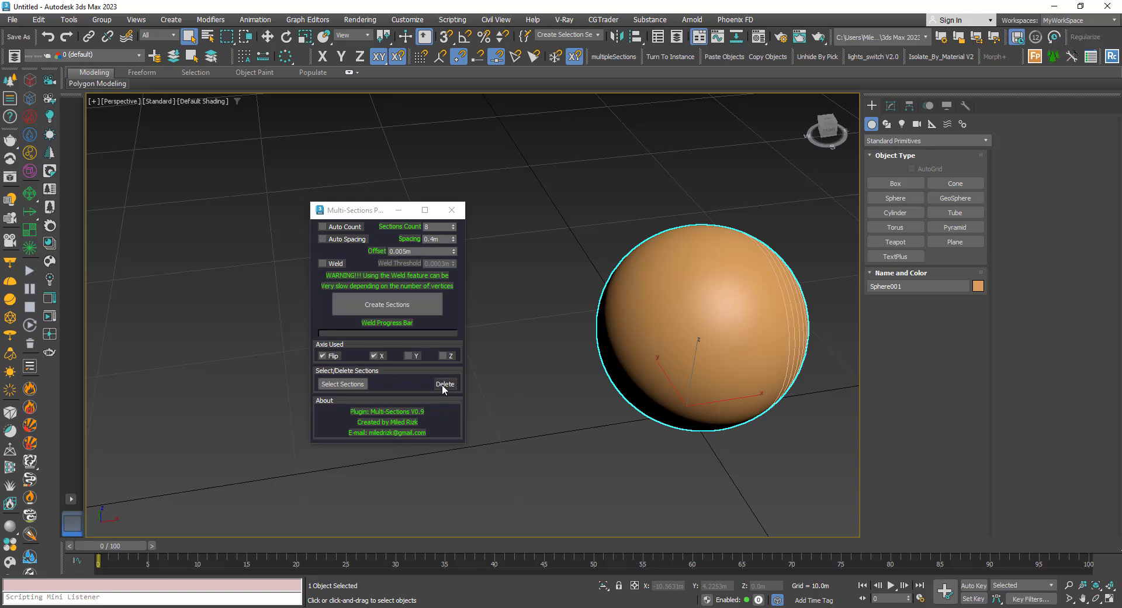
- Switch to the Y axis, generate flipped Y-axis rings, inspect them, then turn Flip off
click(411, 356)
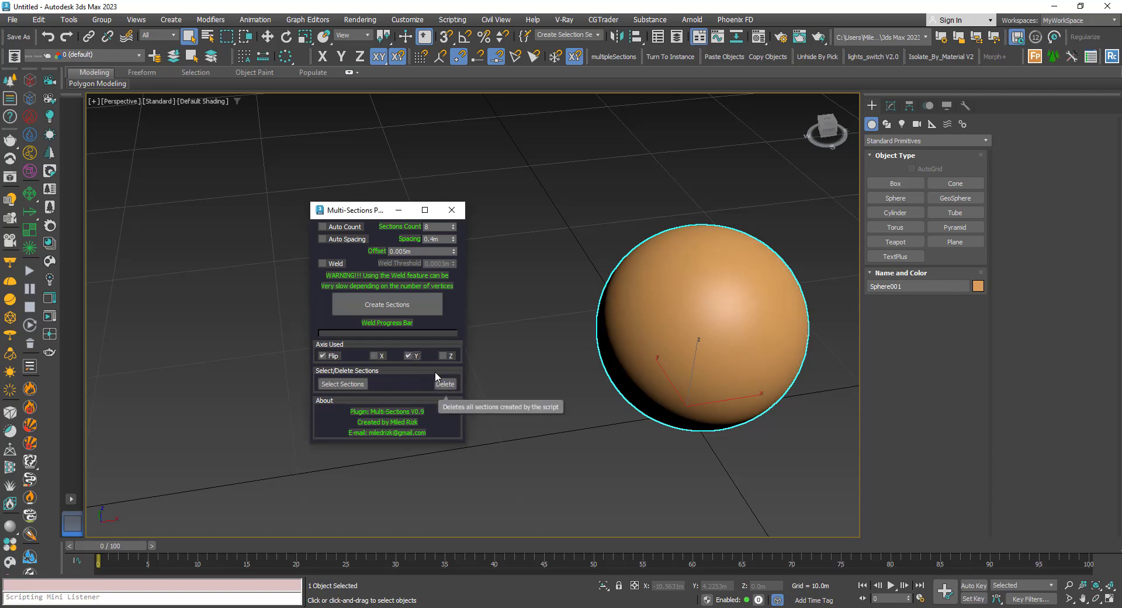
click(444, 385)
click(397, 305)
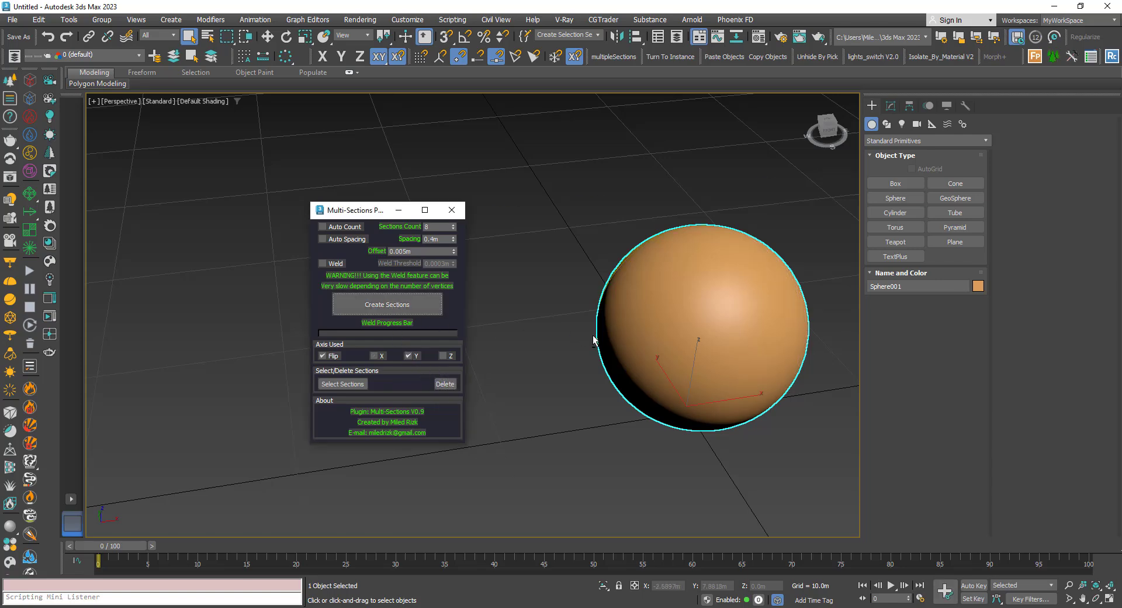
alt+middle_drag(619, 345, 760, 346)
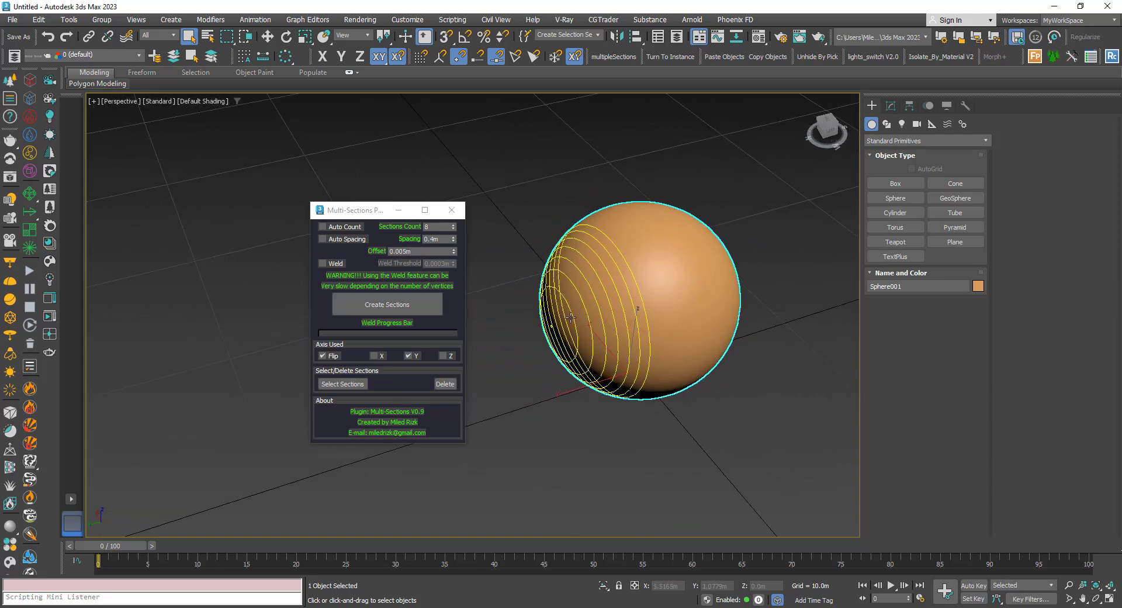
scroll(585, 347, up, 3)
scroll(525, 335, down, 4)
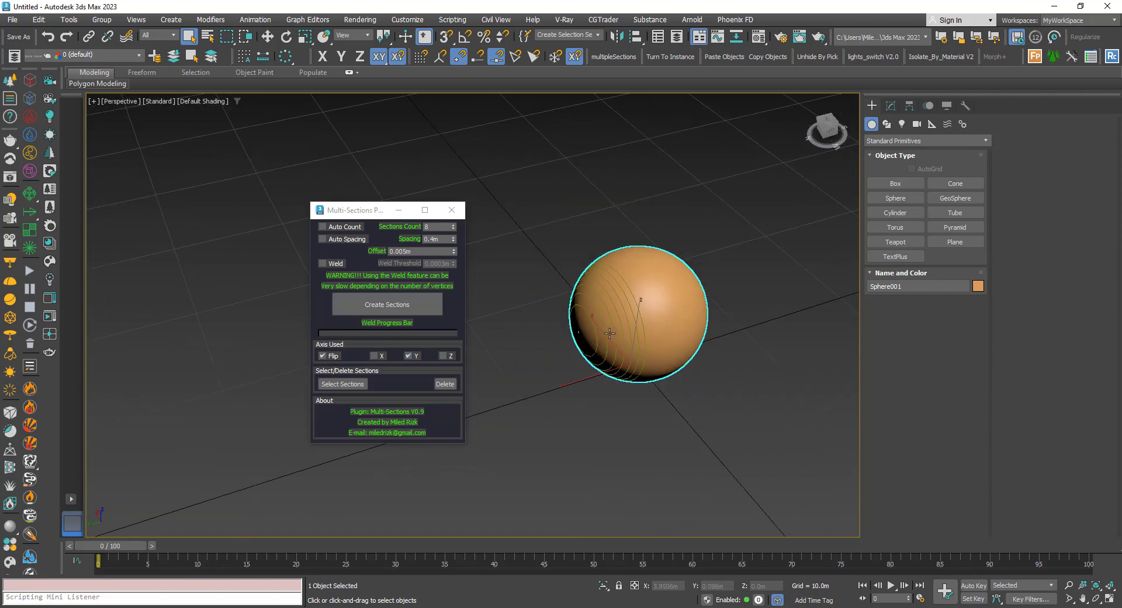
alt+middle_drag(525, 327, 514, 300)
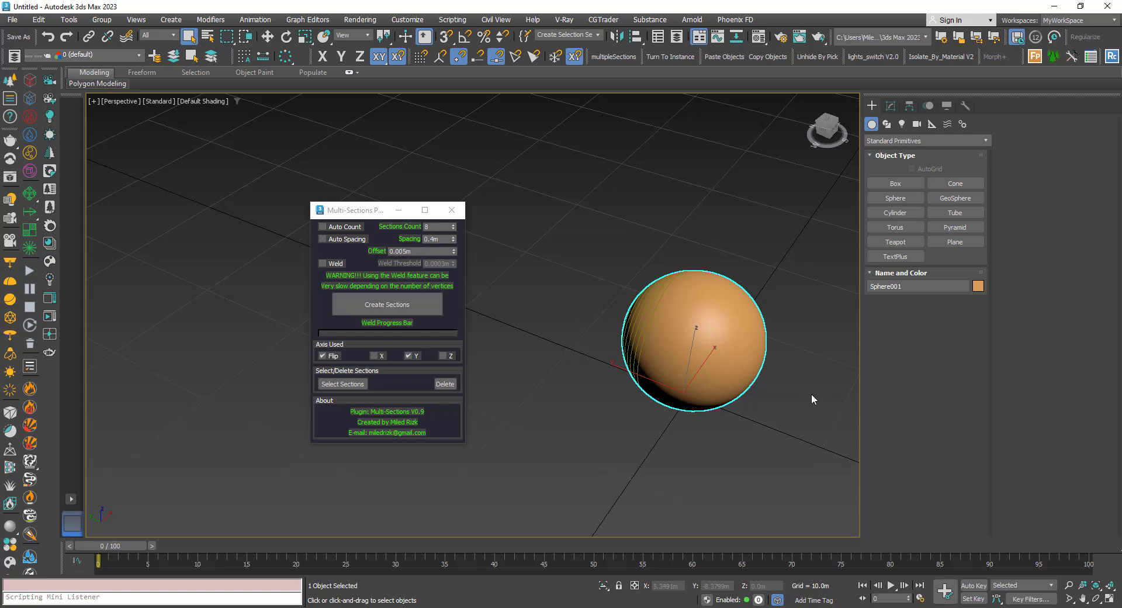
mouse_move(700, 353)
alt+middle_down()
mouse_move(654, 359)
mouse_move(704, 365)
alt+middle_up()
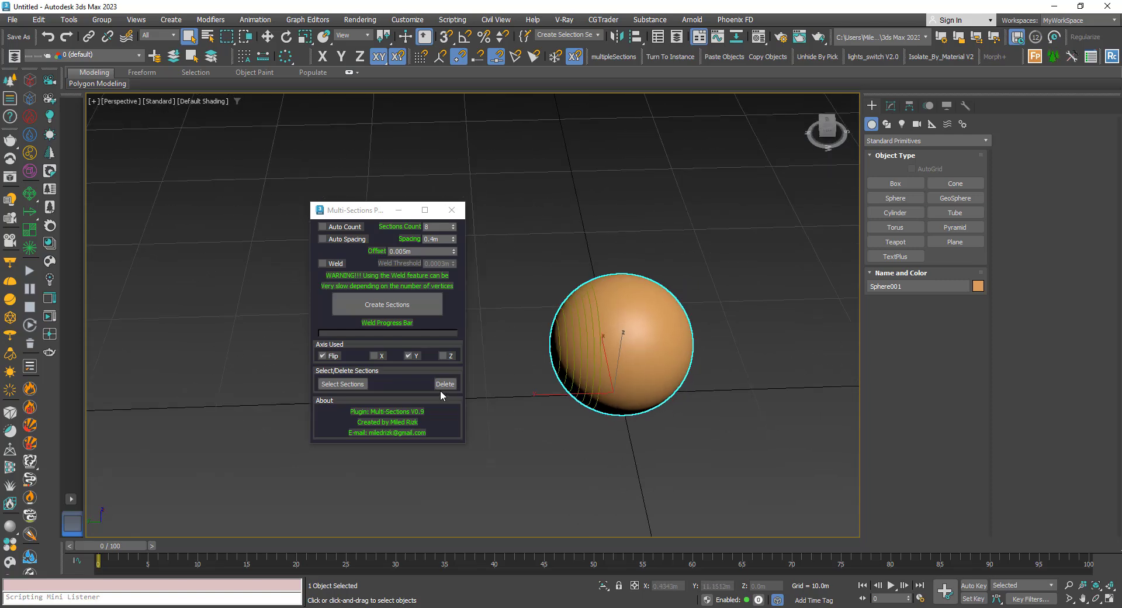
click(322, 356)
- Generate unflipped Y-axis rings on the sphere's opposite side and orbit to view both stacks
click(388, 305)
alt+middle_drag(643, 353, 736, 375)
scroll(680, 376, up, 3)
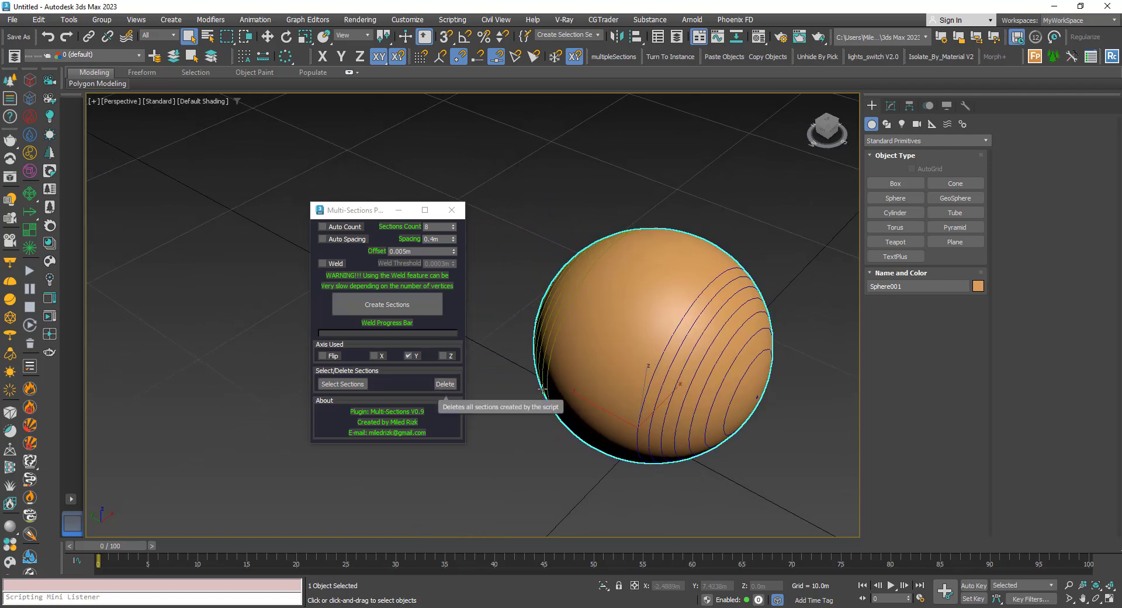
alt+middle_drag(637, 361, 615, 342)
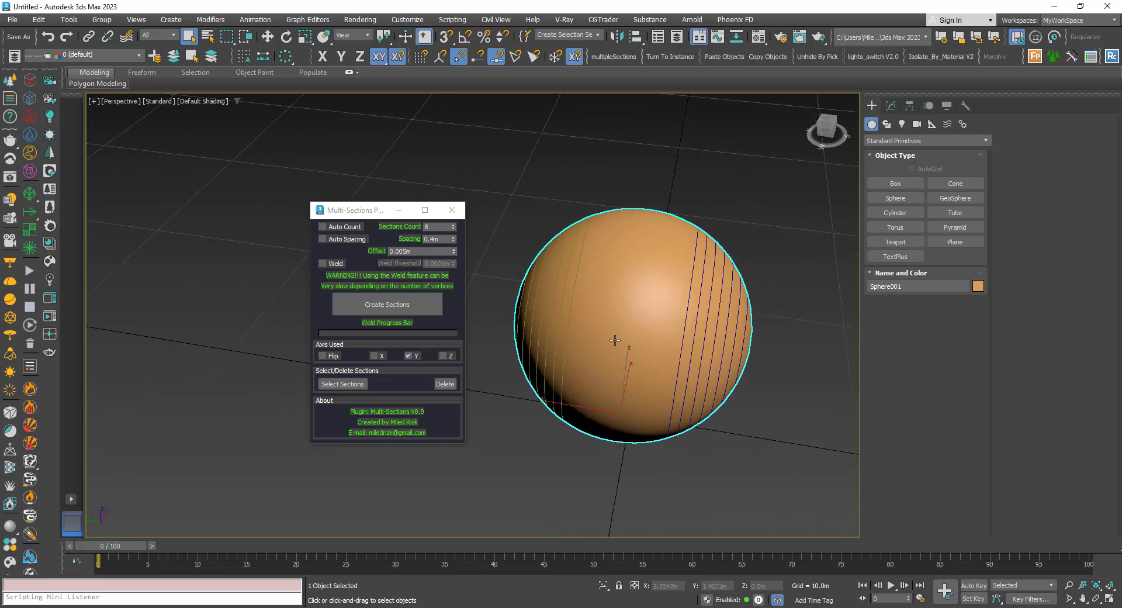
right_click(616, 339)
- Hide the sphere and give the left ring group an Extrude modifier of 0.05m
click(637, 294)
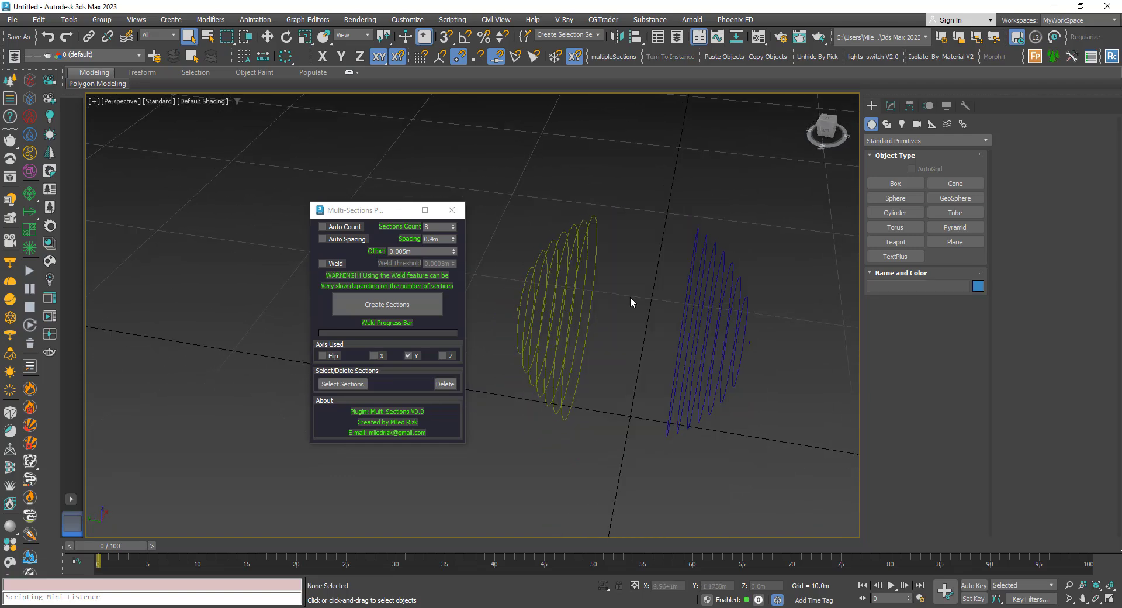
click(558, 318)
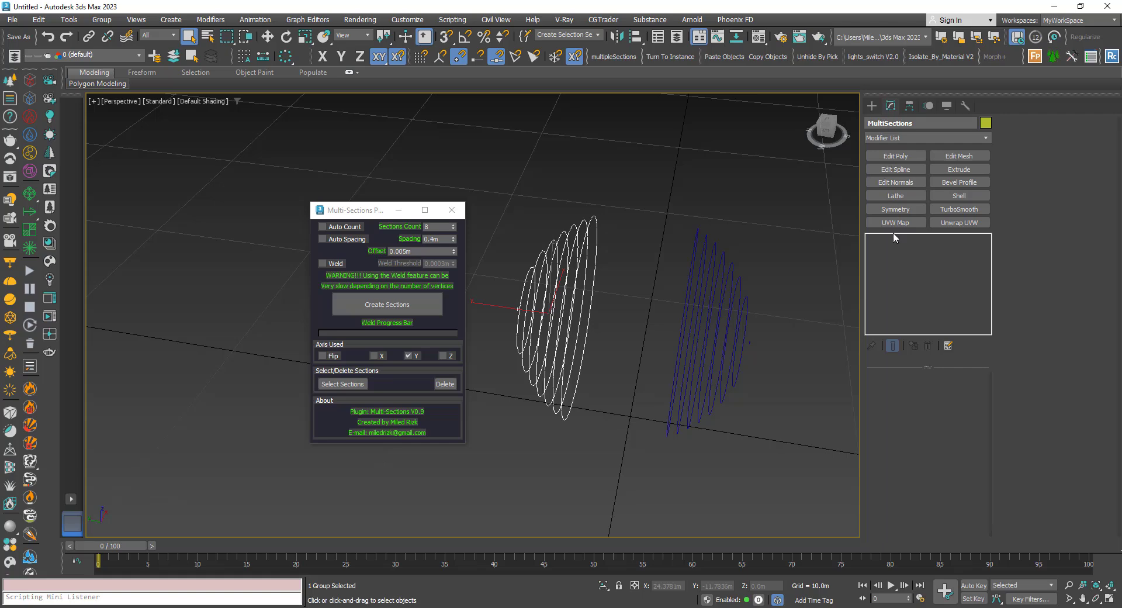
click(941, 168)
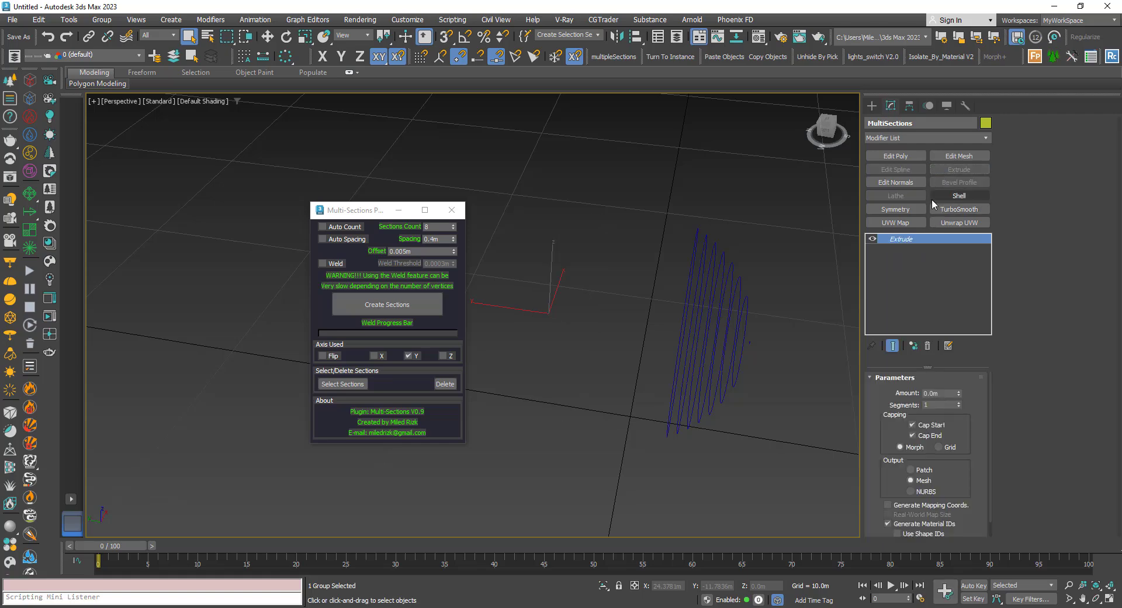
click(959, 390)
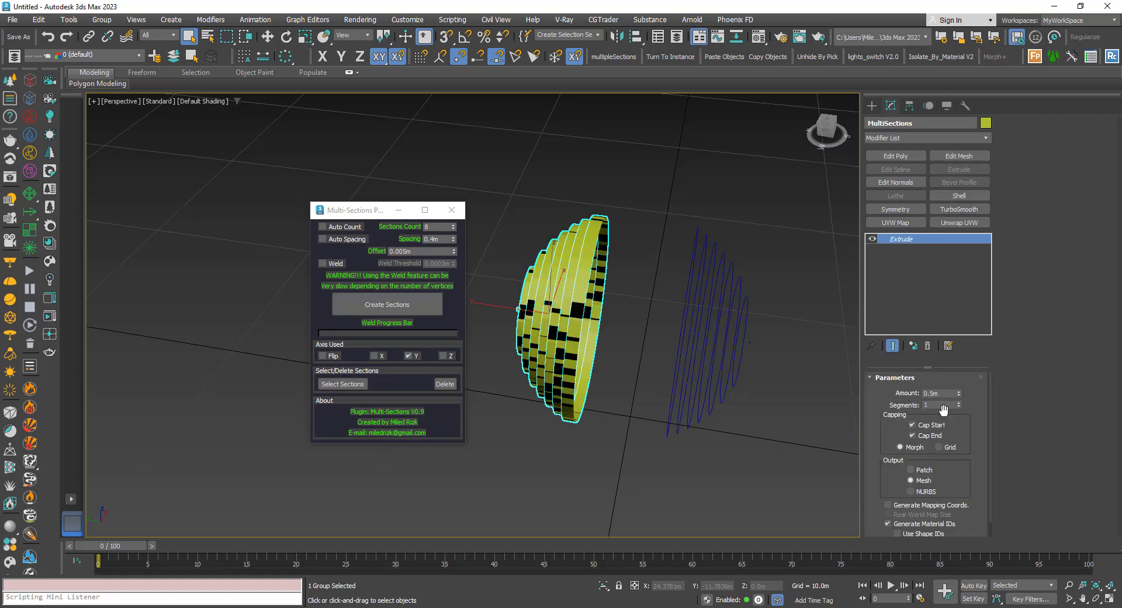
click(930, 393)
text(0.05m)
key(Return)
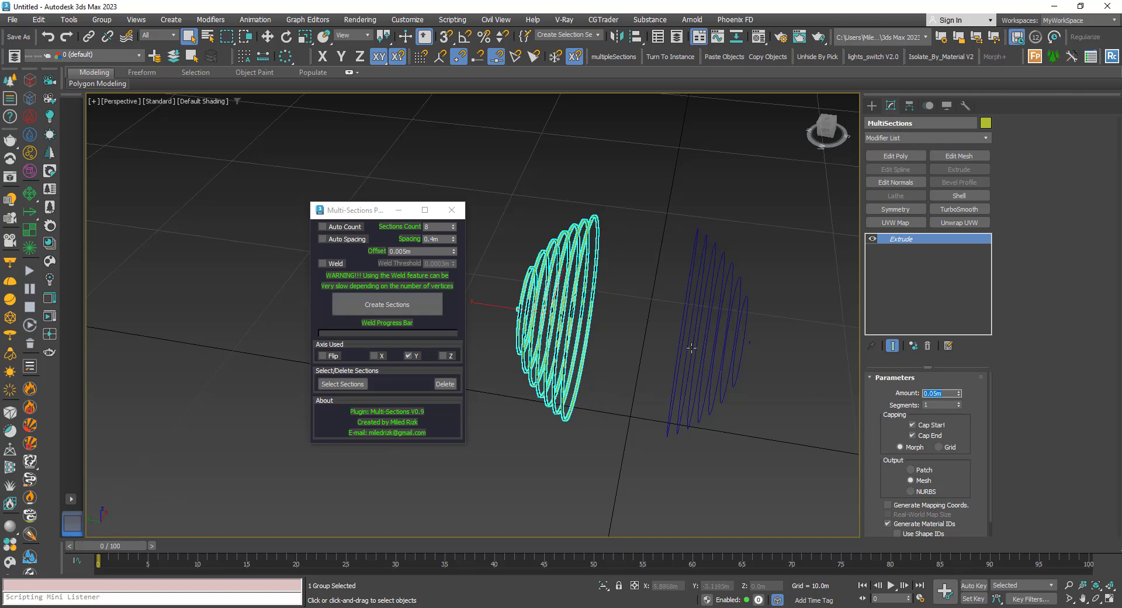
- Review the extruded rings, then delete all plugin-generated sections
click(608, 303)
middle_drag(608, 303, 568, 295)
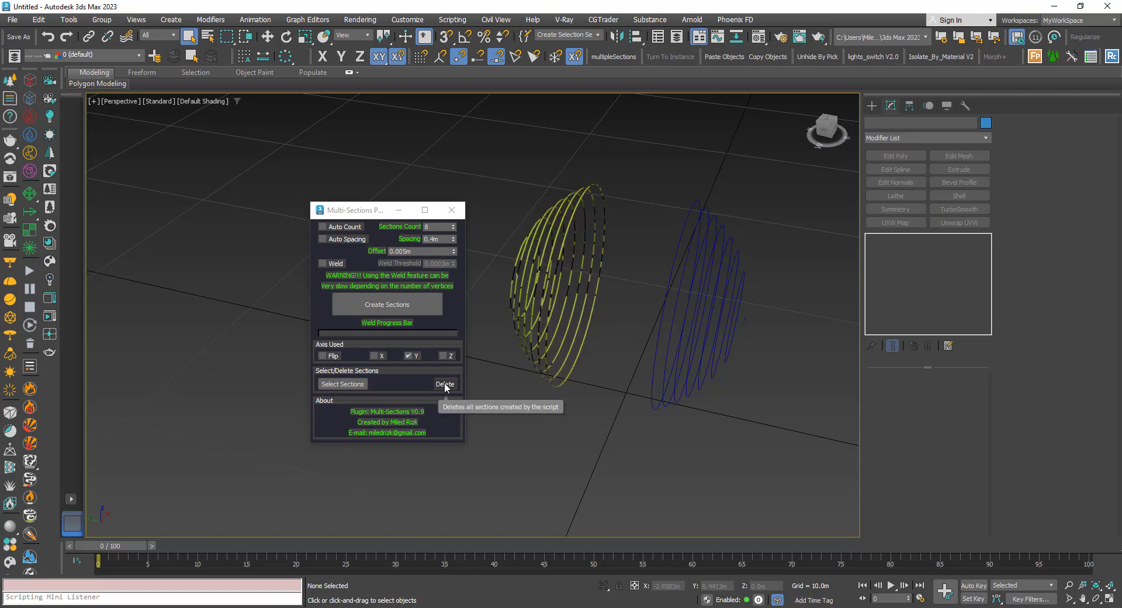
click(444, 383)
- Unhide and select the sphere, then turn on Weld with its 0.0003m threshold
right_click(561, 368)
click(582, 316)
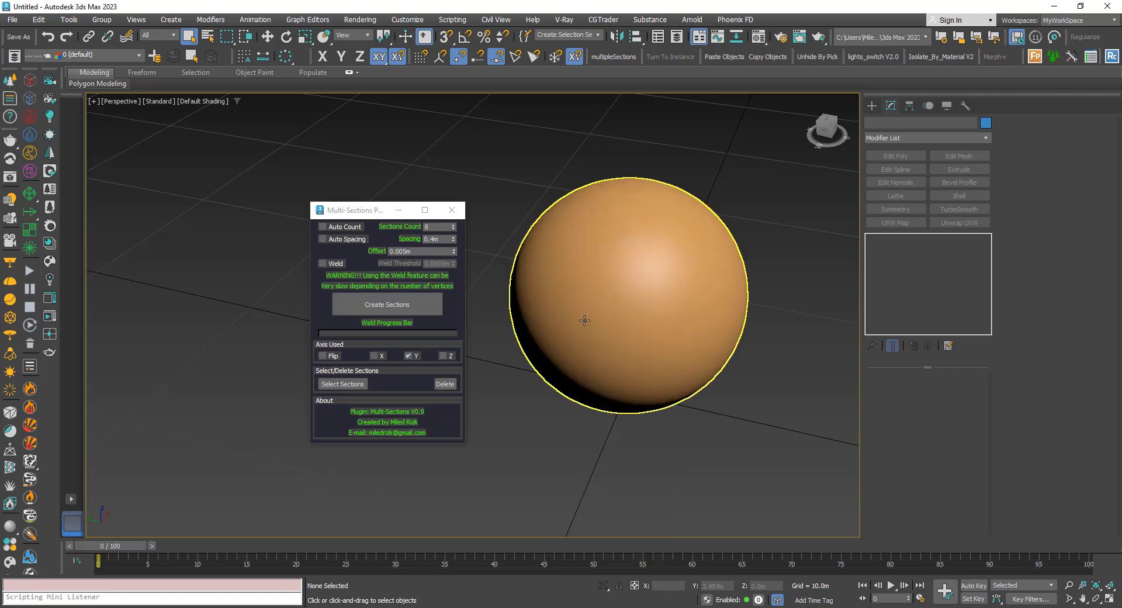
click(605, 325)
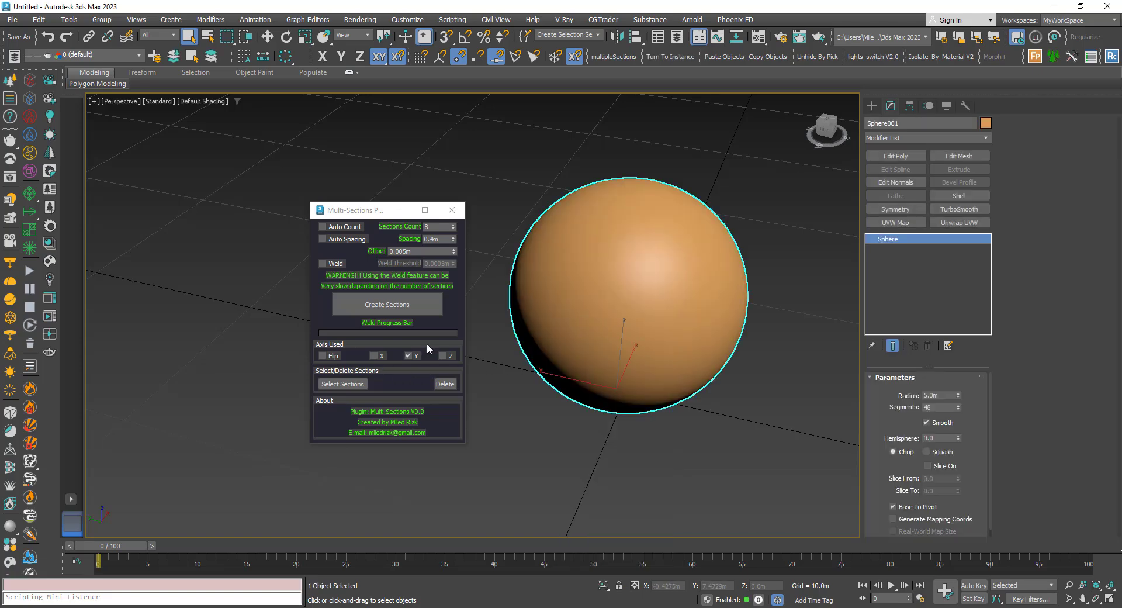
alt+middle_drag(582, 328, 538, 342)
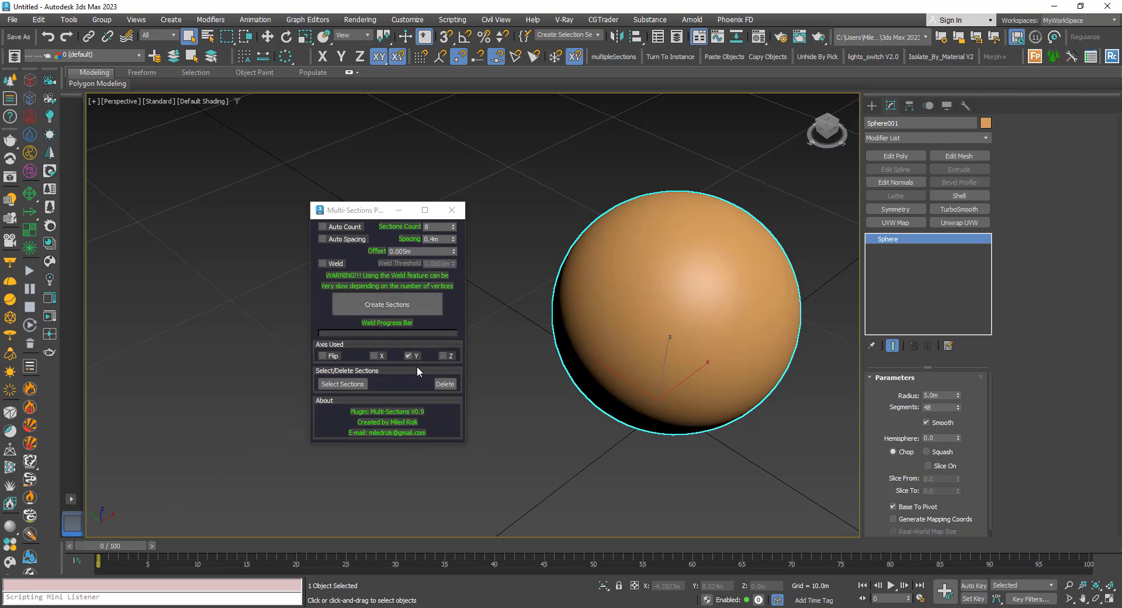
click(322, 263)
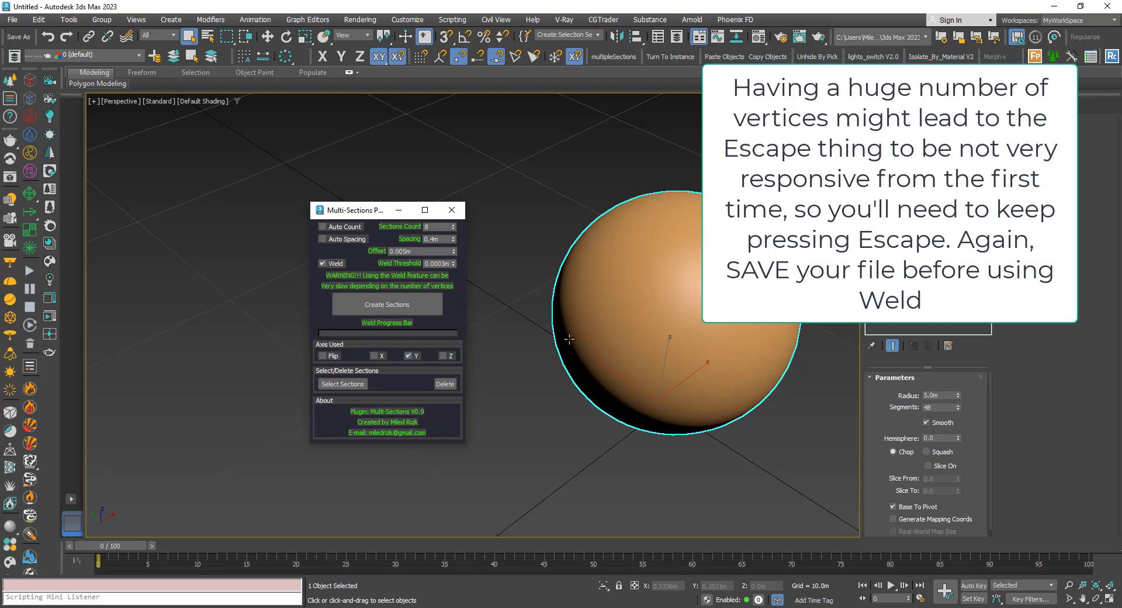
- Slice the sphere into welded sections with Create Sections
scroll(569, 339, down, 3)
alt+middle_drag(584, 347, 539, 306)
scroll(625, 359, up, 2)
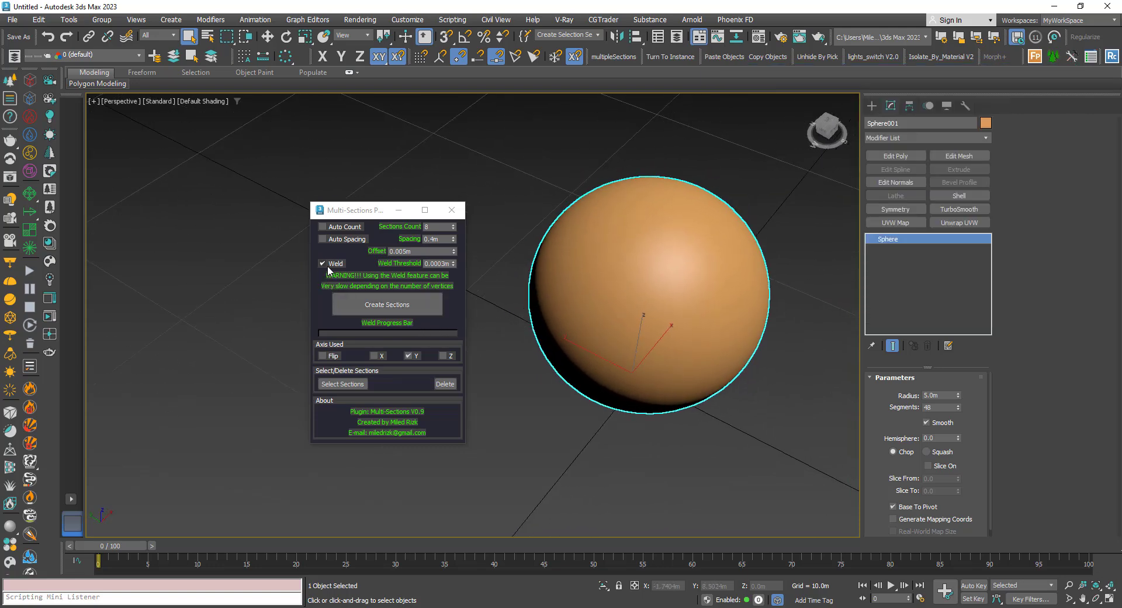
click(384, 307)
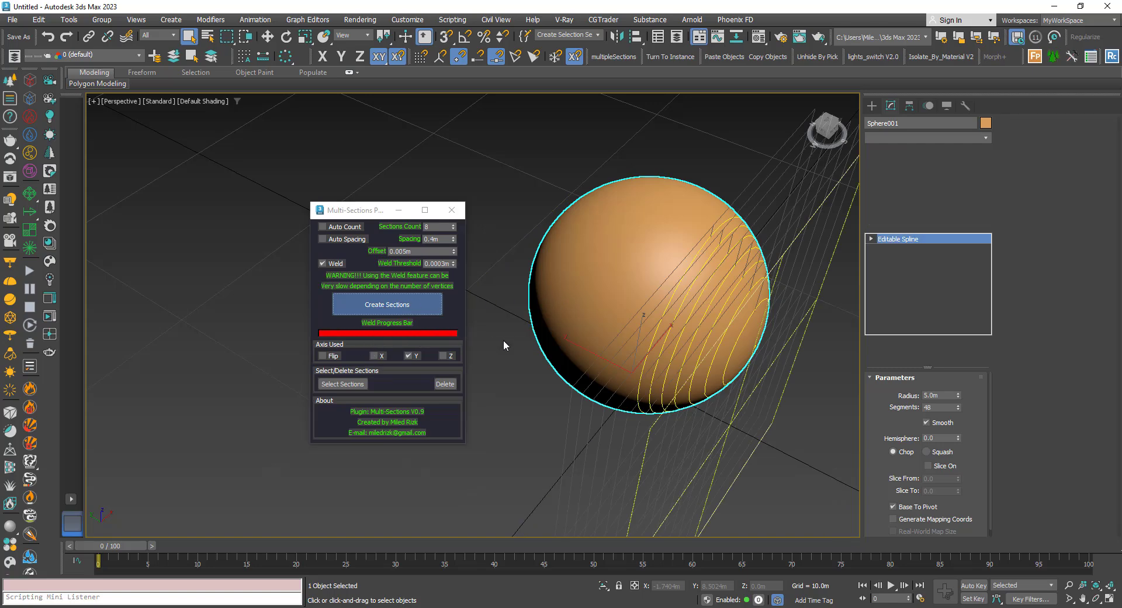
- Tick Flip, generate an extra flipped set of sections, then delete that group
click(323, 355)
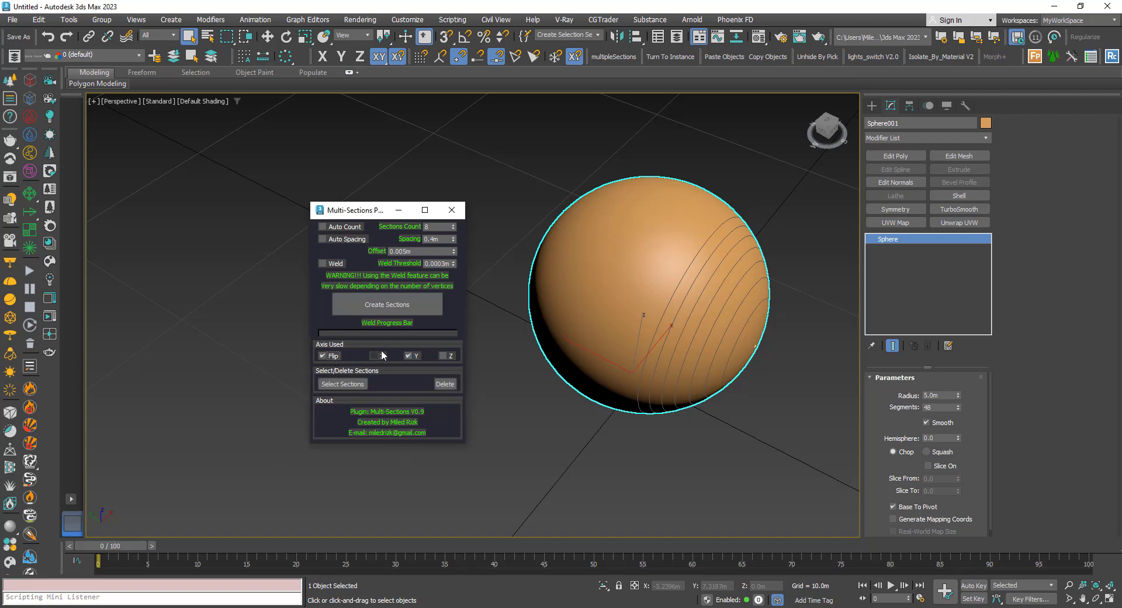
click(387, 303)
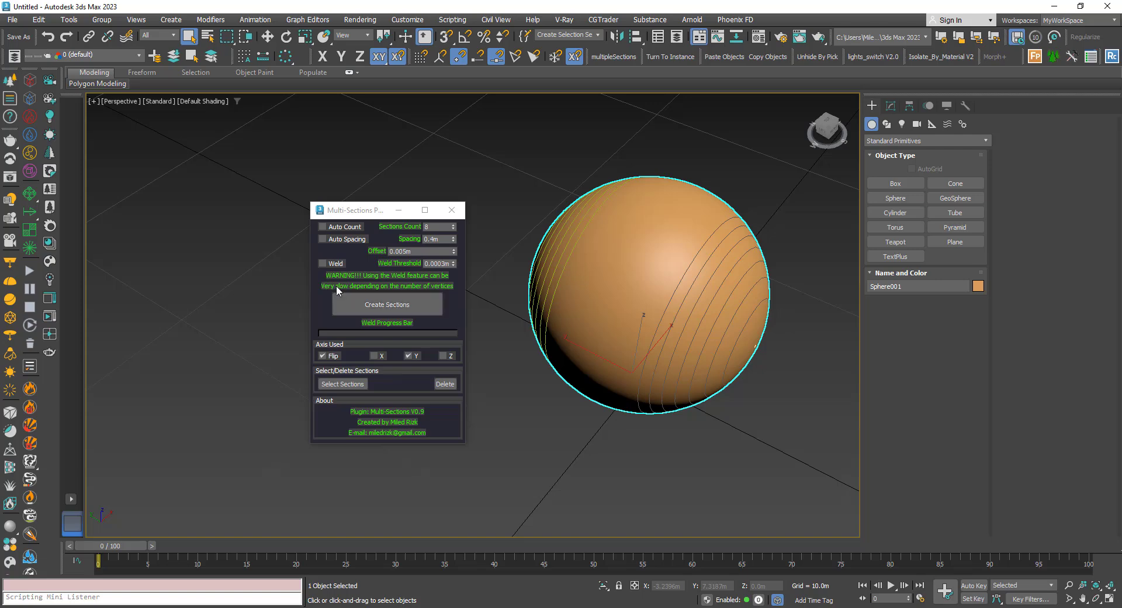
click(547, 301)
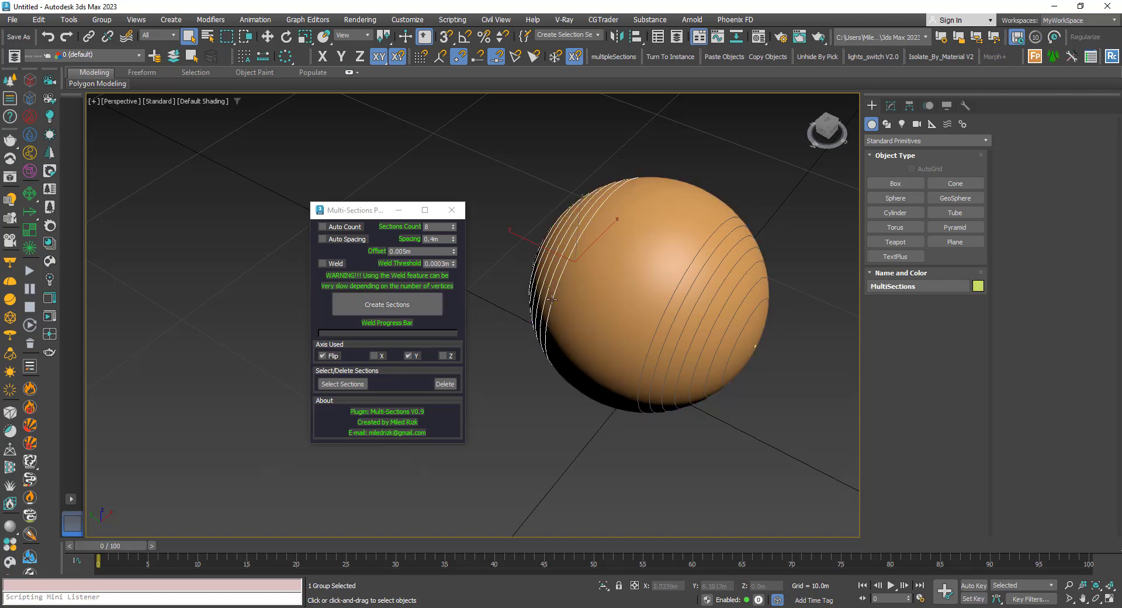
key(ctrl+d)
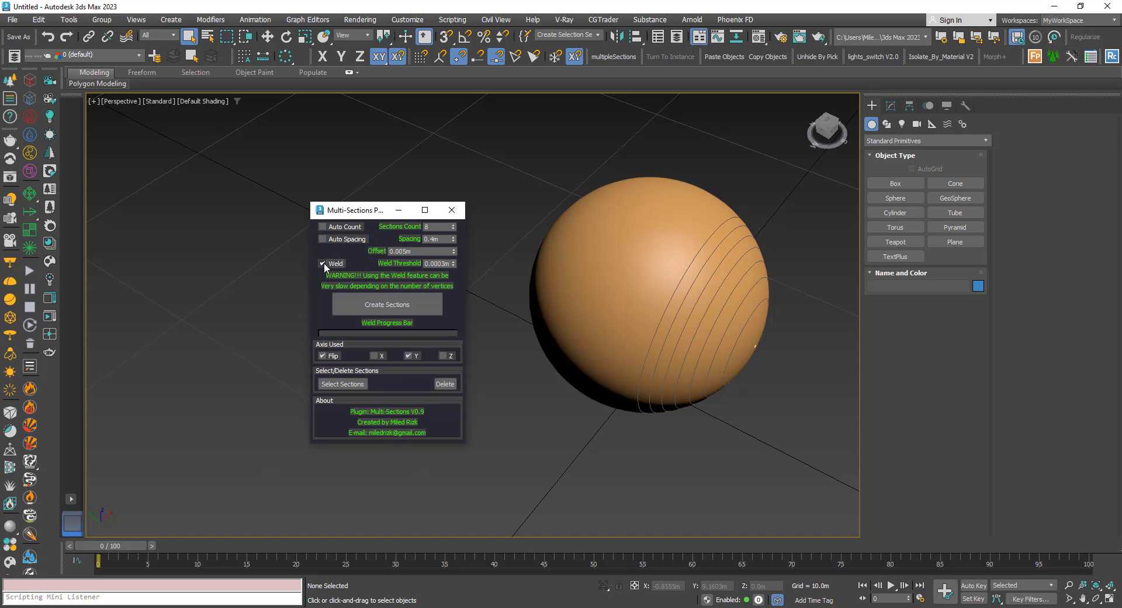
- Generate welded flipped sections on the sphere, then hide the sphere
click(323, 263)
click(574, 293)
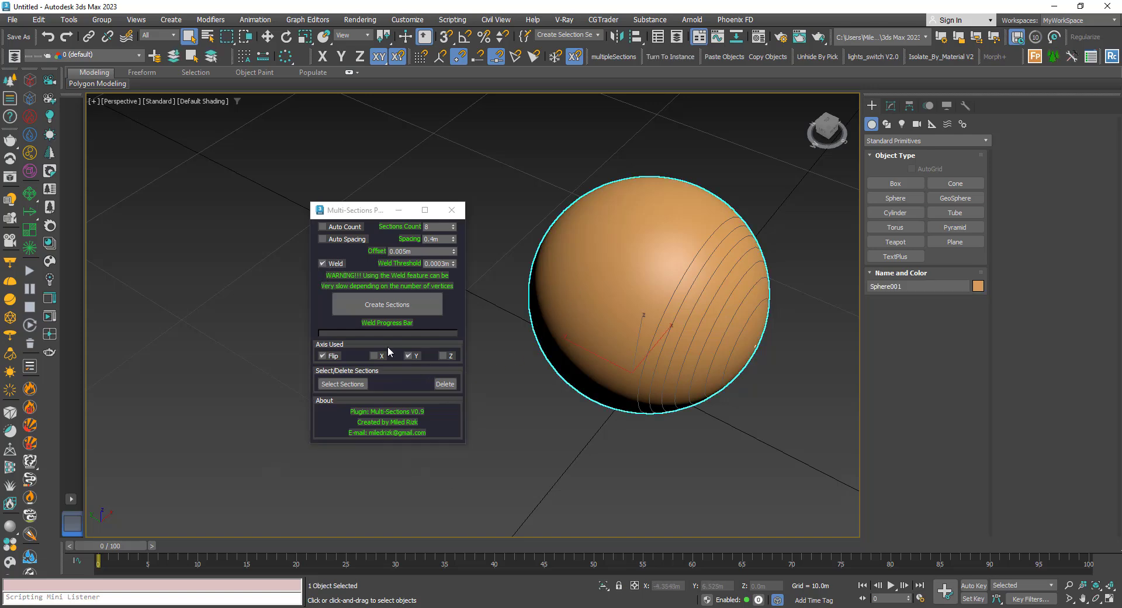
click(373, 305)
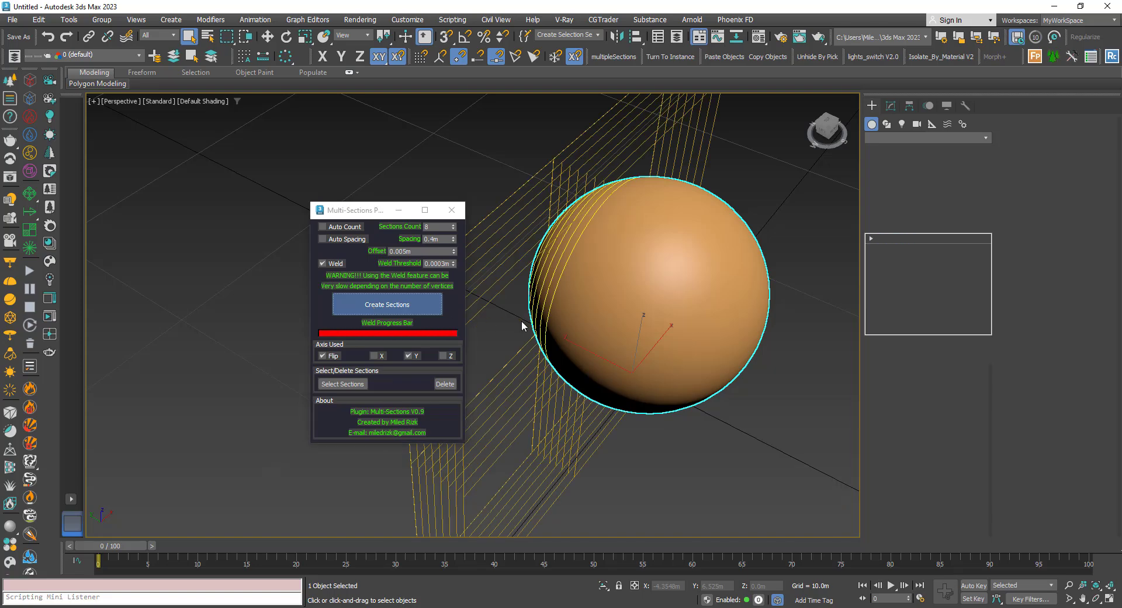
alt+middle_drag(559, 317, 677, 351)
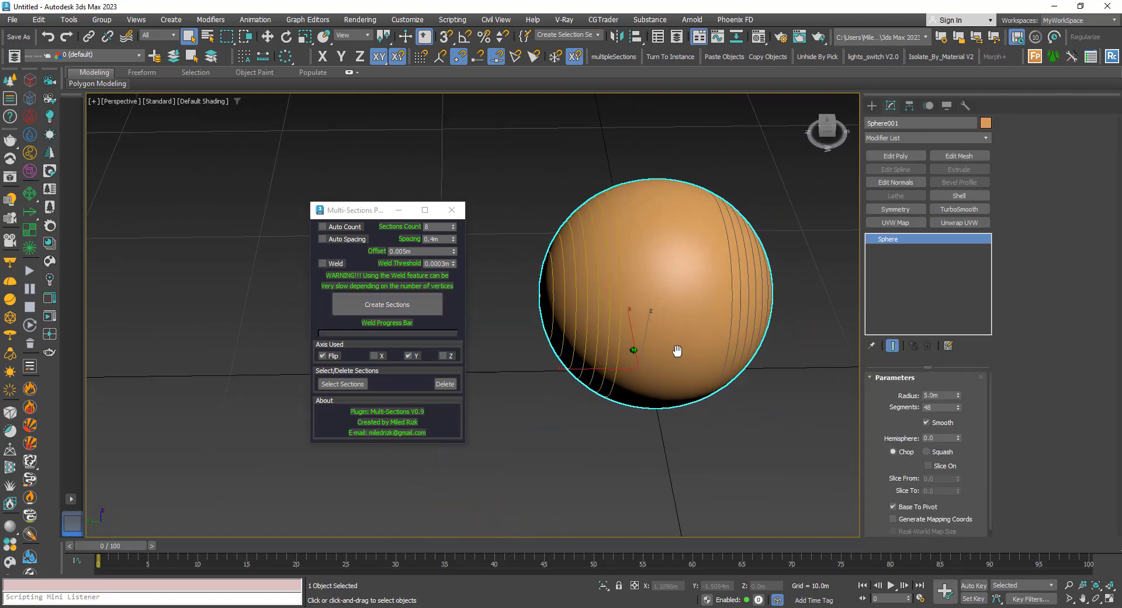
right_click(662, 314)
click(678, 268)
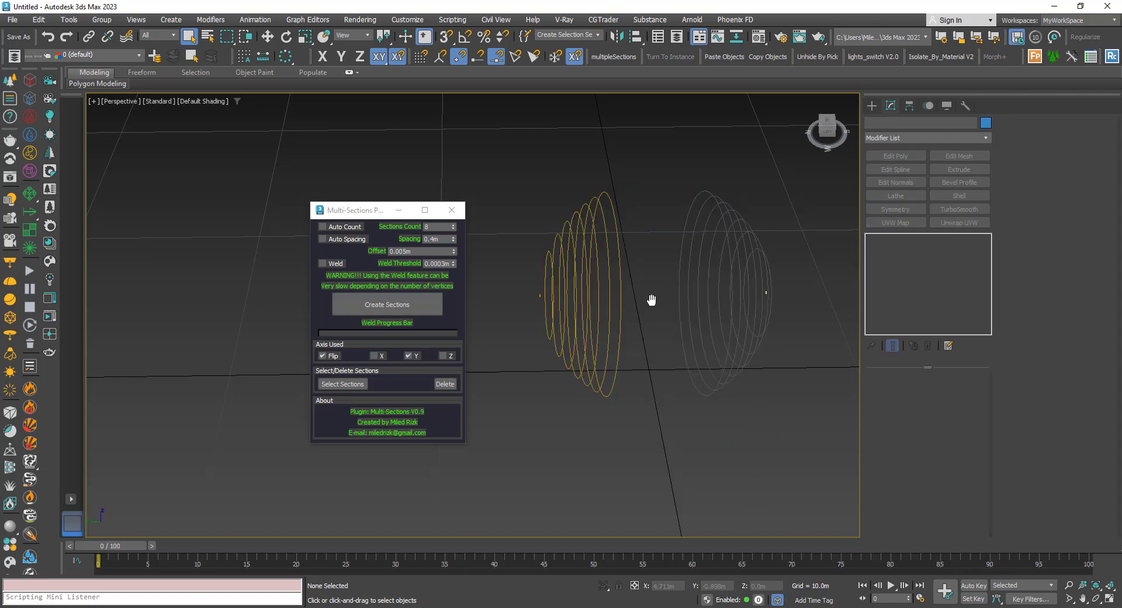
- Add an Extrude to the first section group with Amount 0.1m
alt+middle_drag(652, 300, 647, 298)
click(596, 305)
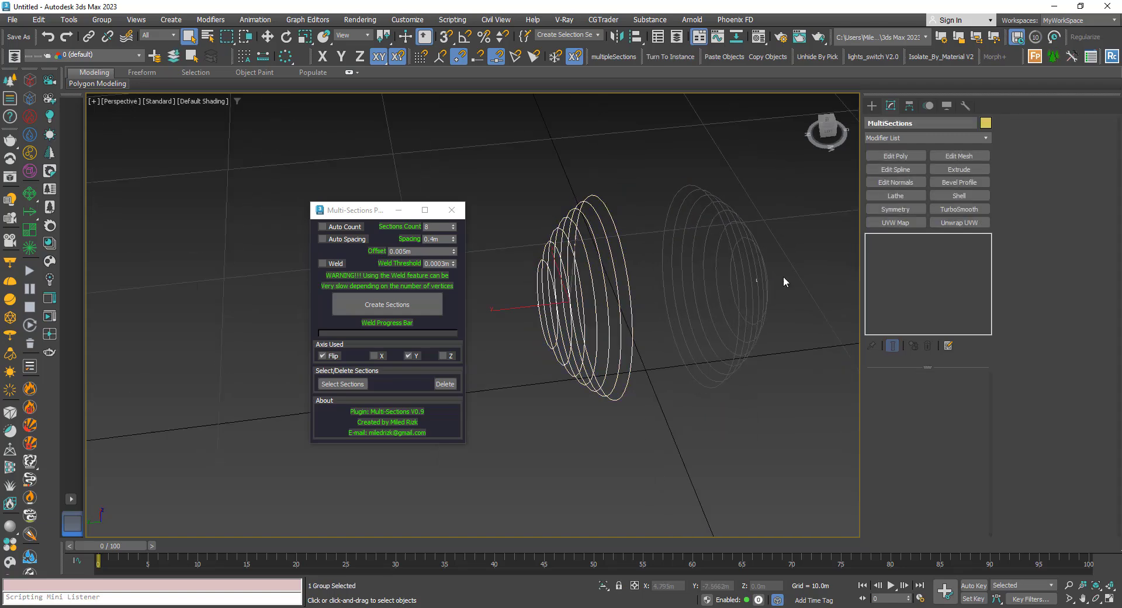
click(952, 168)
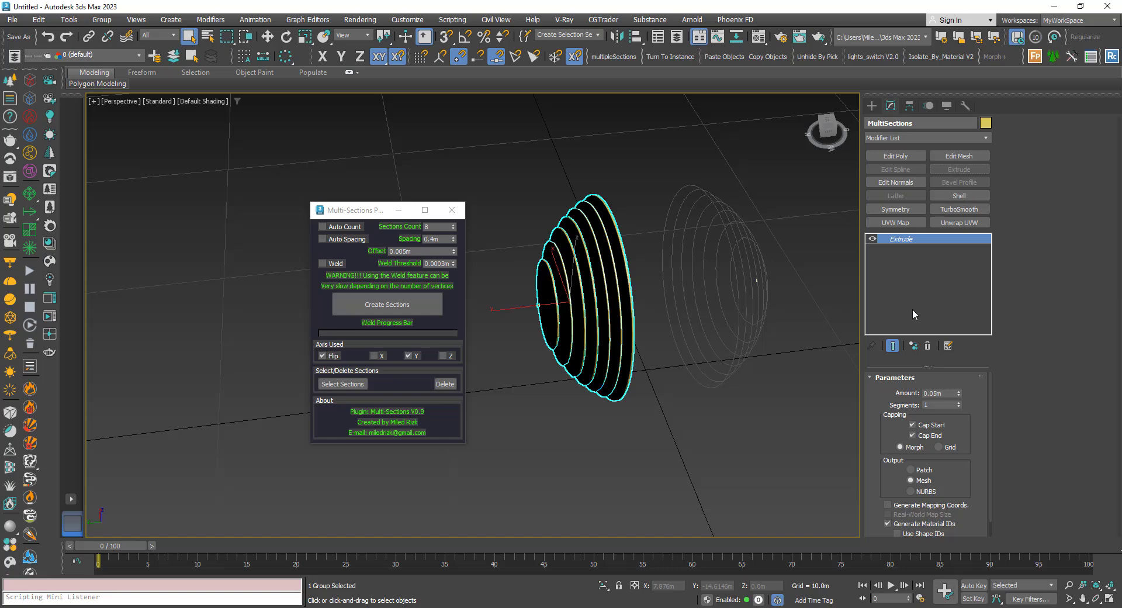
alt+middle_drag(680, 321, 539, 229)
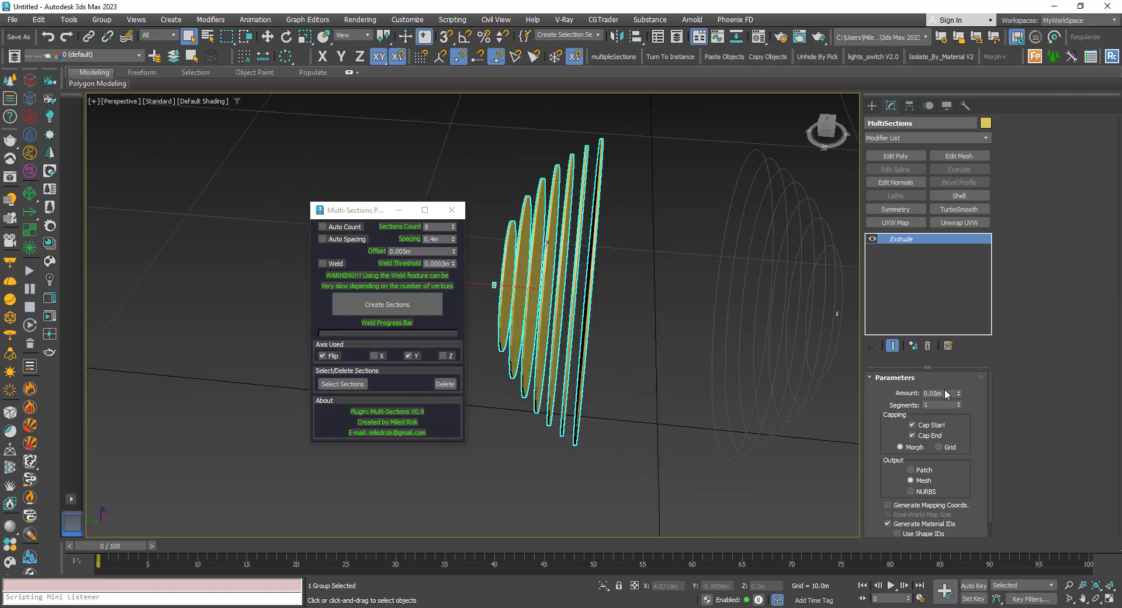
drag(945, 393, 932, 393)
text(1)
key(Return)
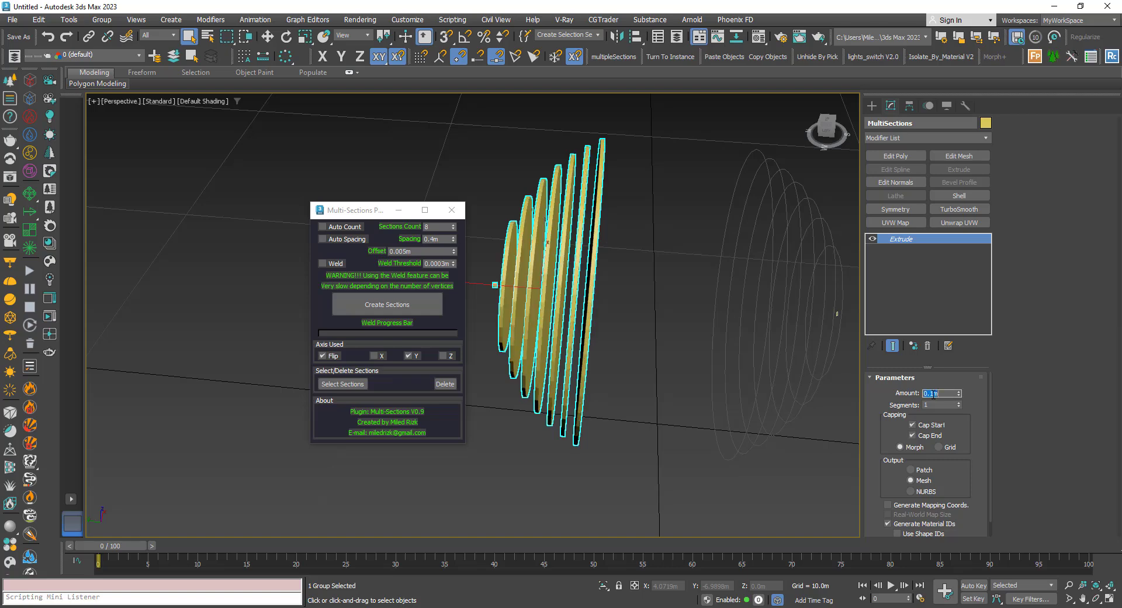
- Extrude the second section group into solid slices as well
click(703, 366)
click(734, 350)
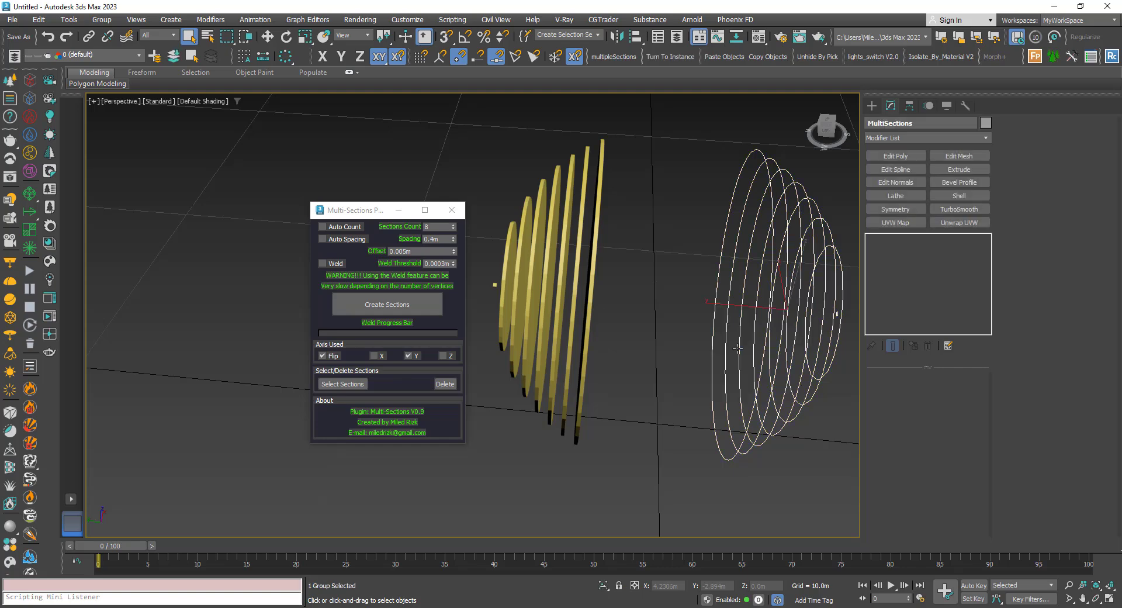
click(959, 170)
alt+middle_drag(763, 336, 638, 300)
click(609, 332)
- Hide the sphere to reveal the section stacks, then delete all of them
right_click(636, 290)
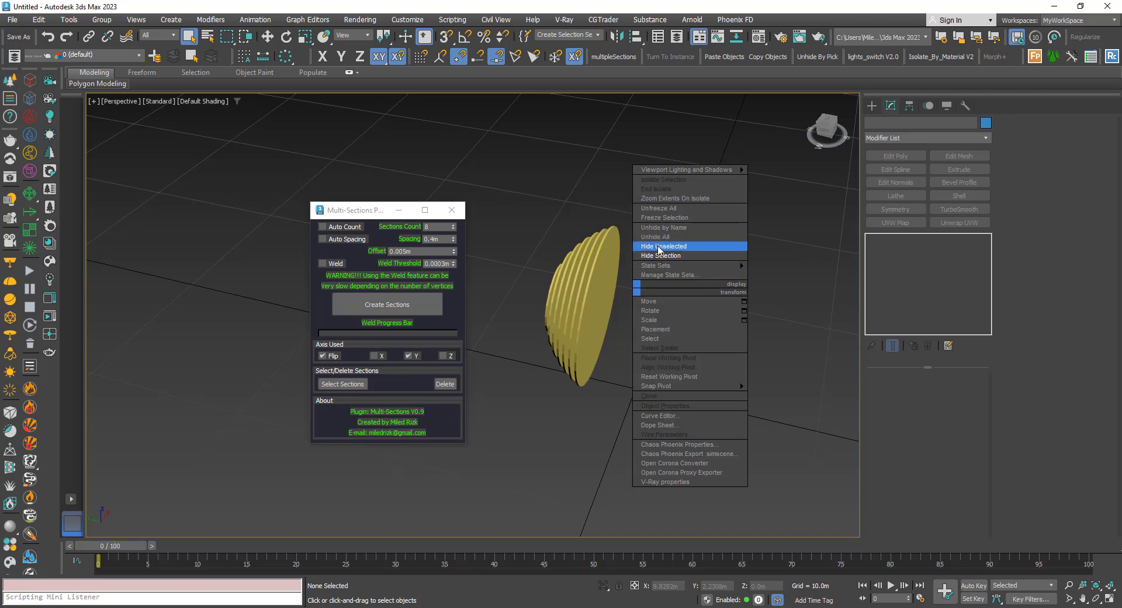
click(658, 238)
alt+middle_drag(656, 260, 512, 320)
click(600, 316)
right_click(601, 316)
click(666, 271)
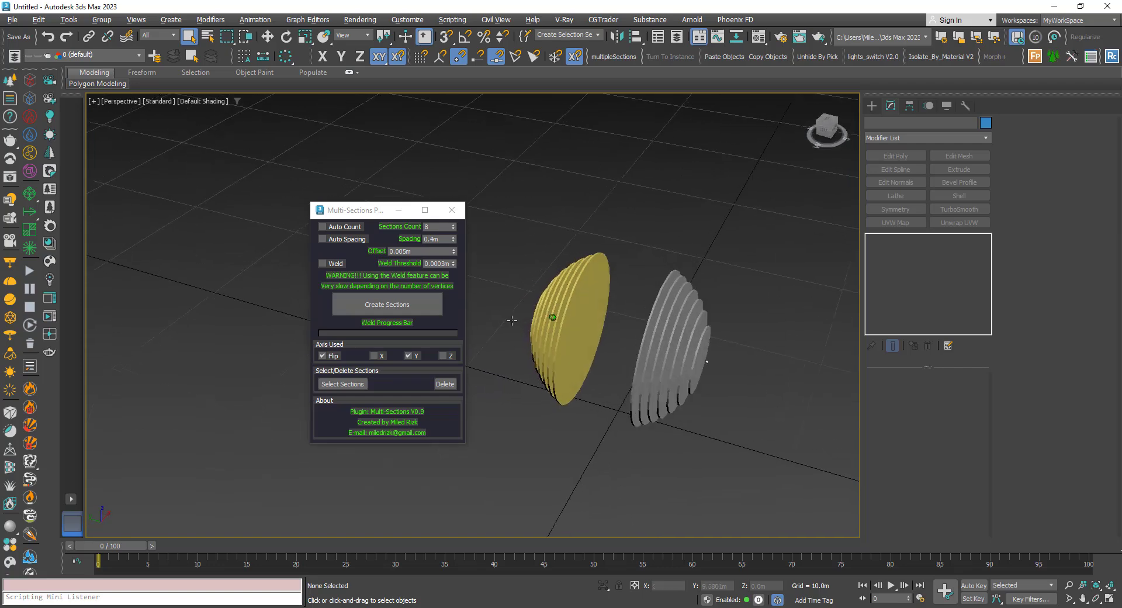
click(444, 384)
- Unhide Sphere001 so it stands alone in the scene
right_click(592, 334)
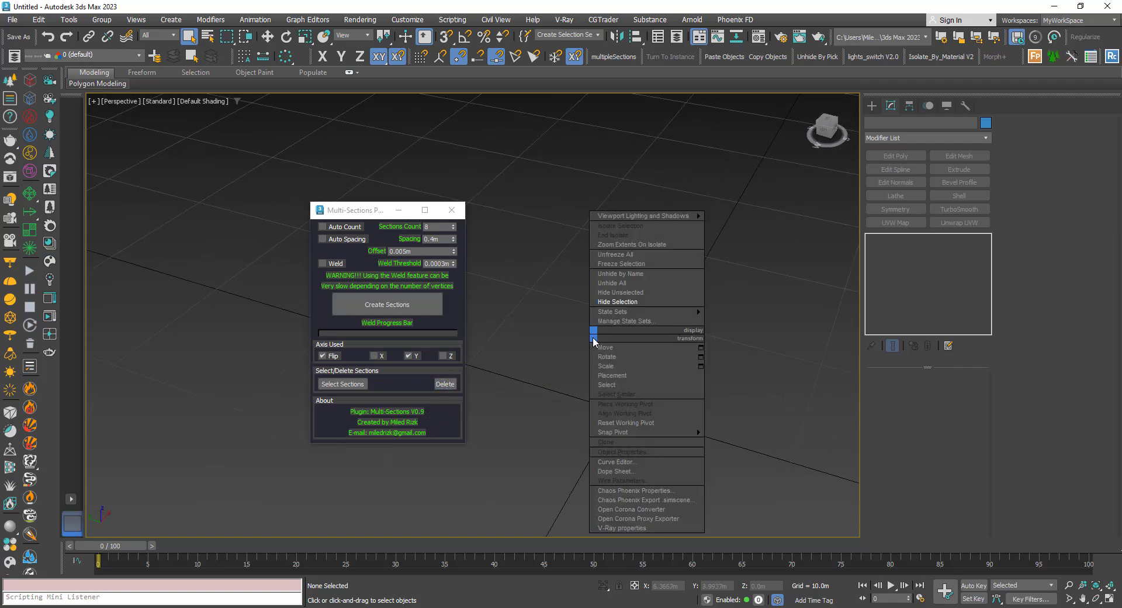
click(612, 284)
middle_drag(571, 325, 531, 303)
middle_drag(619, 306, 614, 308)
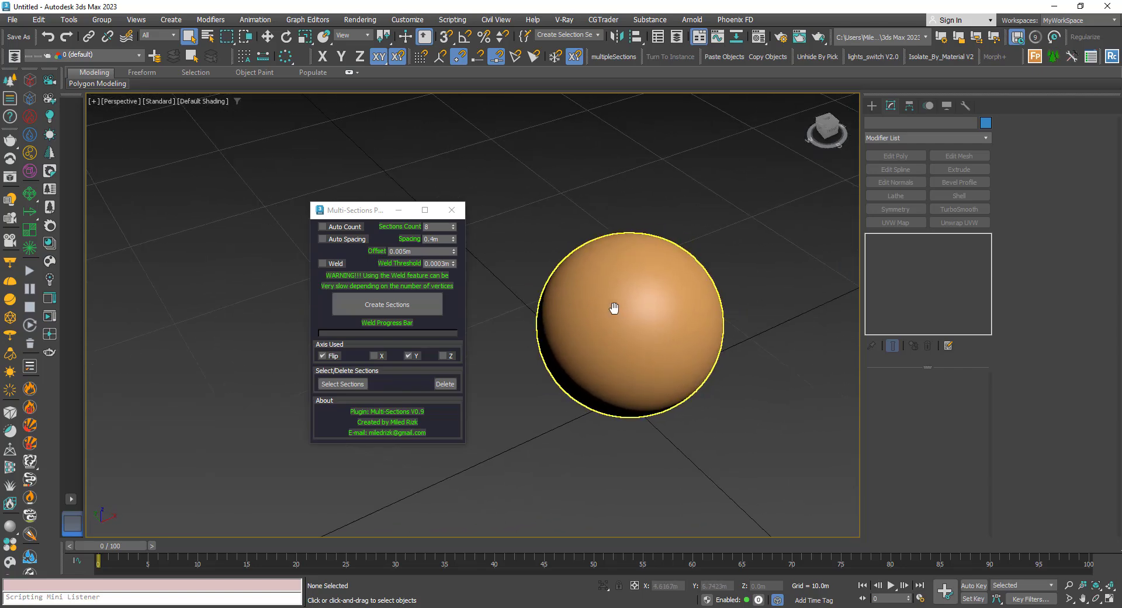
- Switch the slicing axis from Y to Z, create sections at 0.2m offset, then delete them
click(442, 355)
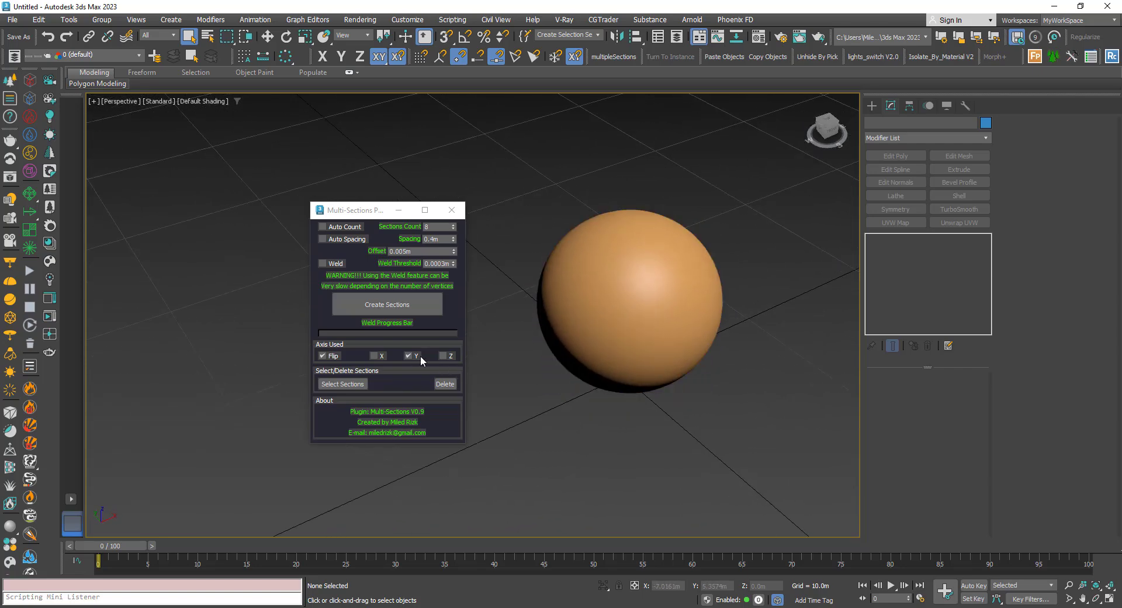
click(408, 355)
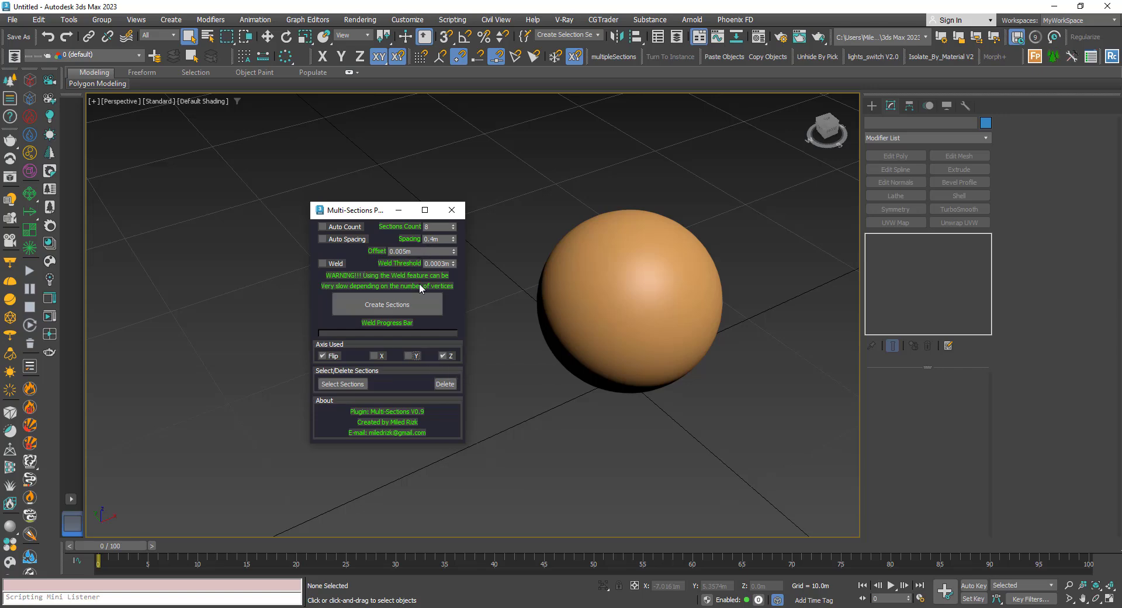
drag(420, 250, 400, 251)
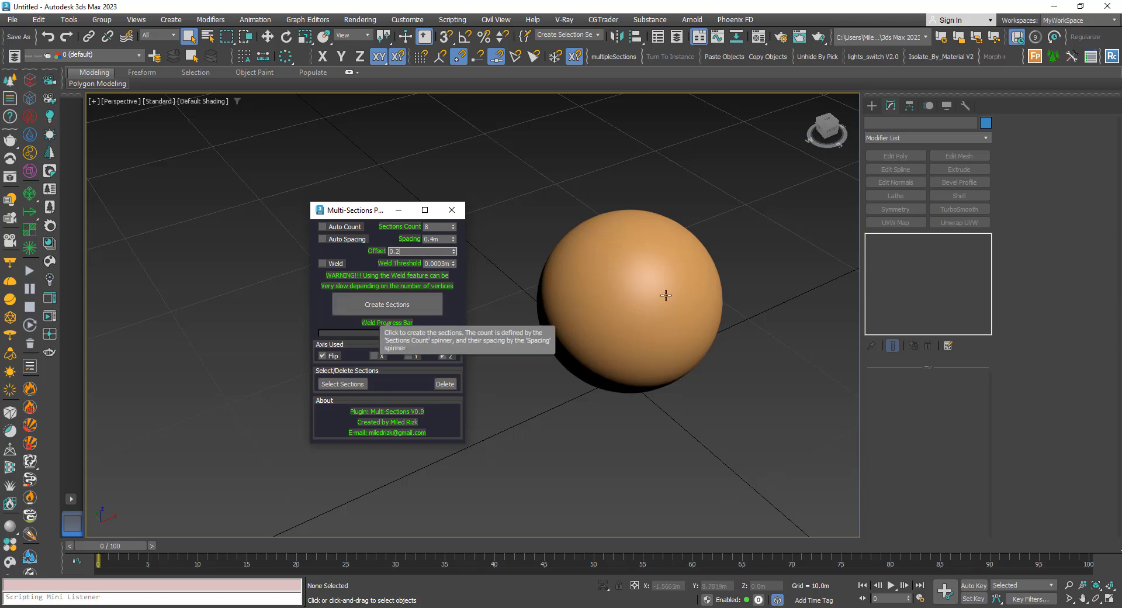
click(589, 304)
click(395, 308)
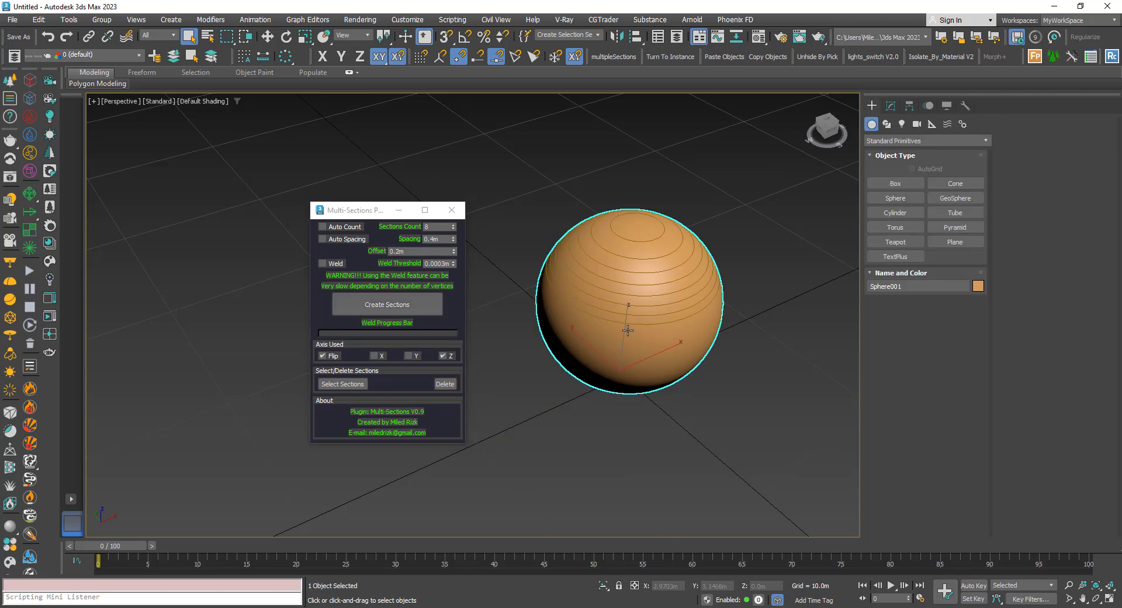
middle_drag(637, 299, 632, 315)
scroll(629, 262, up, 3)
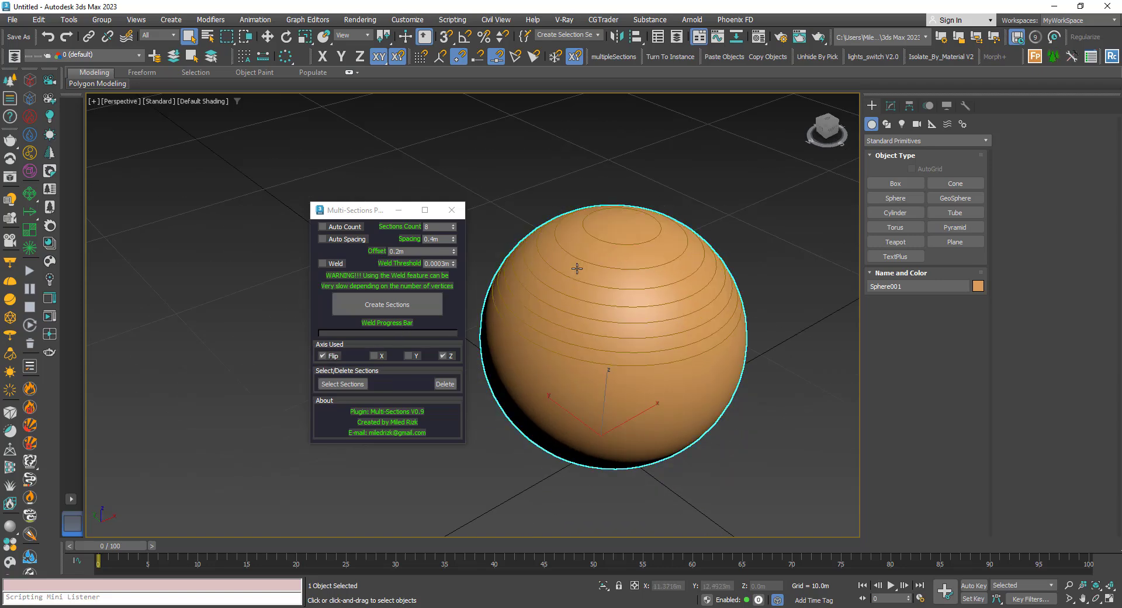
click(453, 384)
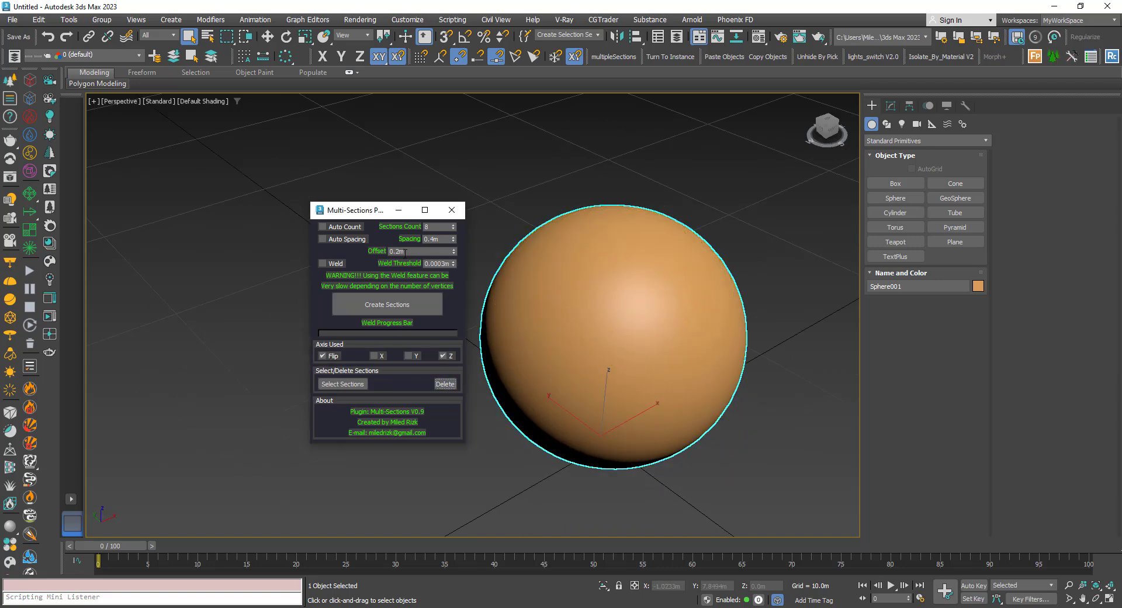
- Create sections with a 2.0m offset, inspect them side-on, then delete them
drag(405, 253, 370, 253)
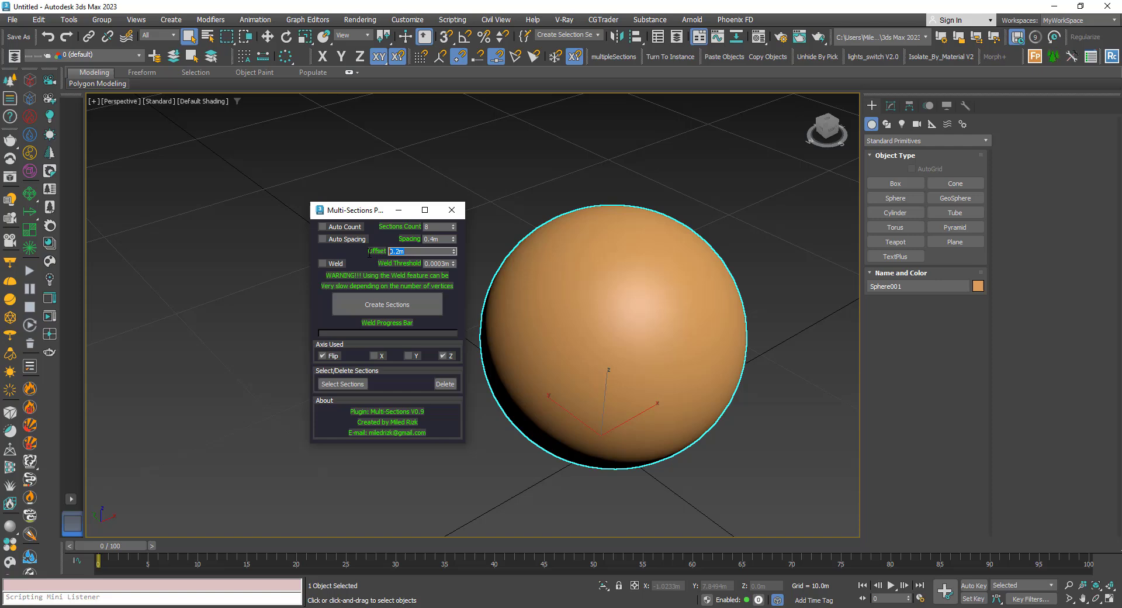
click(367, 308)
mouse_move(562, 292)
alt+middle_down()
mouse_move(591, 258)
mouse_move(568, 295)
mouse_move(532, 282)
mouse_move(573, 319)
mouse_move(619, 331)
mouse_move(595, 335)
alt+middle_up()
scroll(570, 281, down, 3)
click(446, 384)
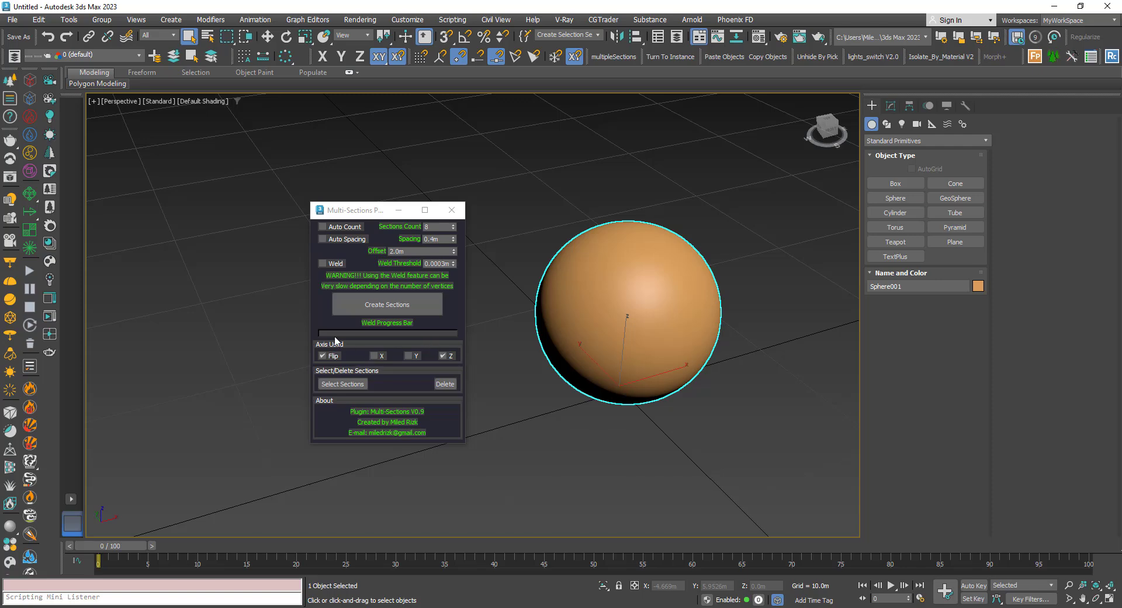
- Turn on Auto Spacing and turn off Flip in Multi-Sections
alt+middle_drag(661, 321, 609, 328)
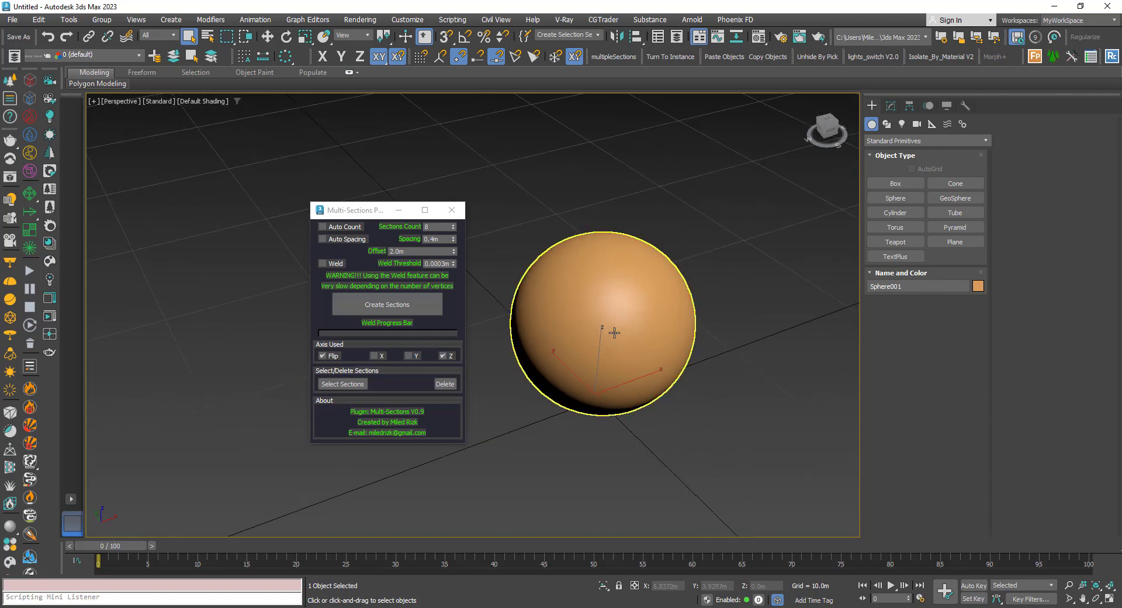
click(322, 240)
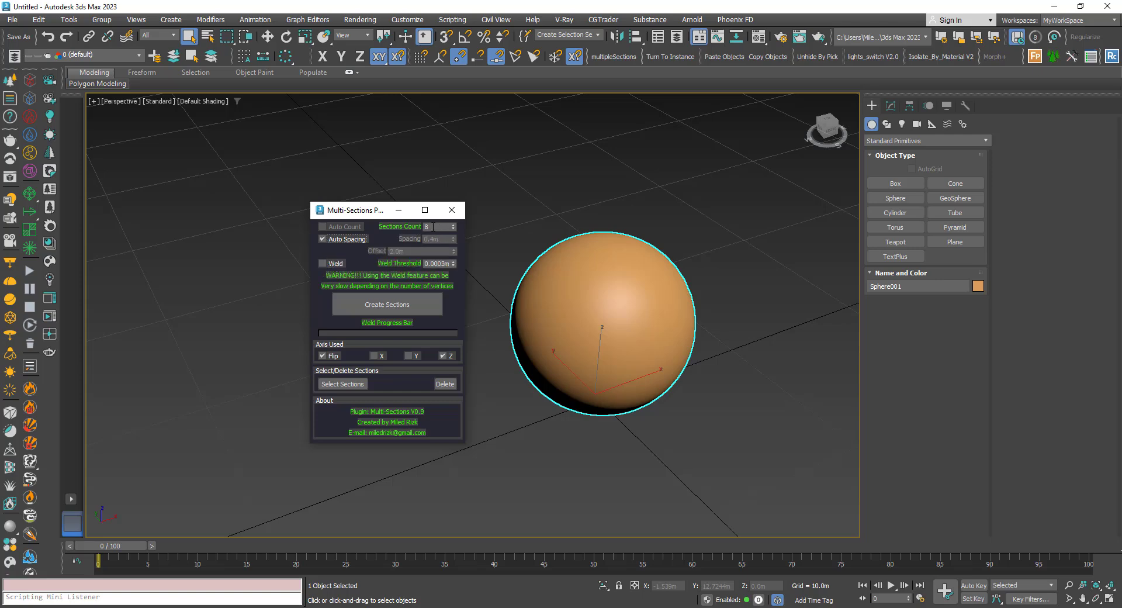
mouse_move(593, 297)
alt+middle_down()
mouse_move(612, 251)
mouse_move(578, 297)
alt+middle_up()
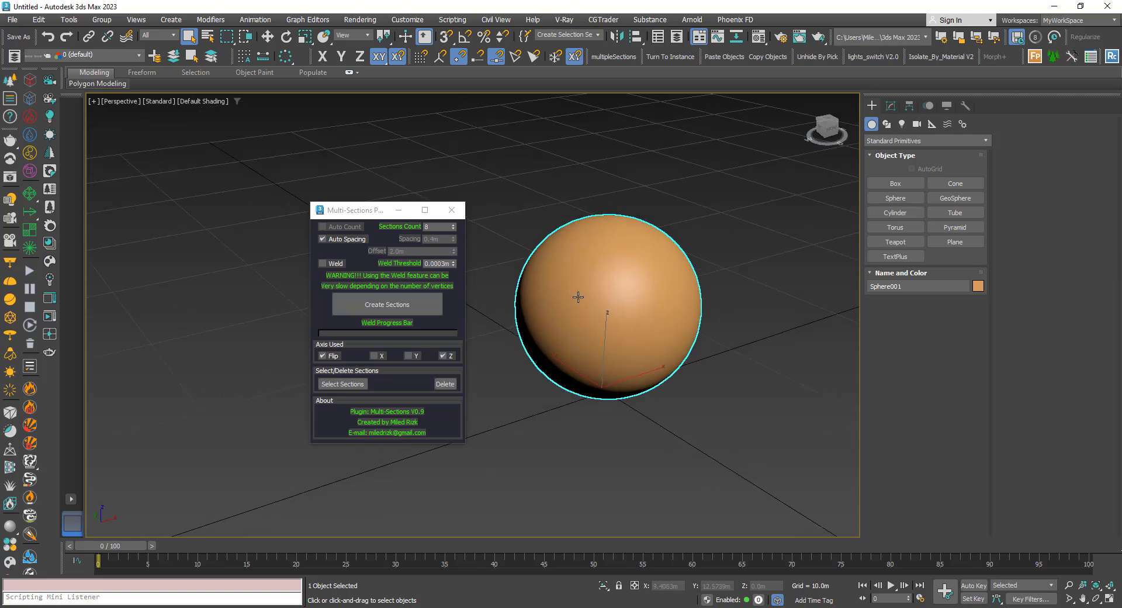
click(322, 355)
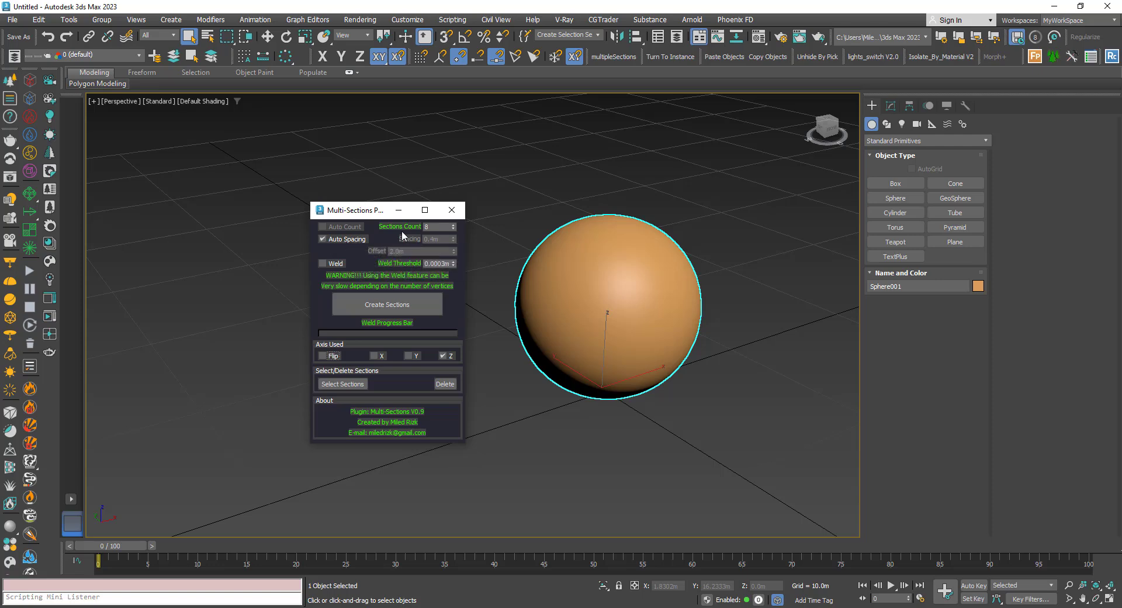
alt+middle_drag(558, 339, 556, 301)
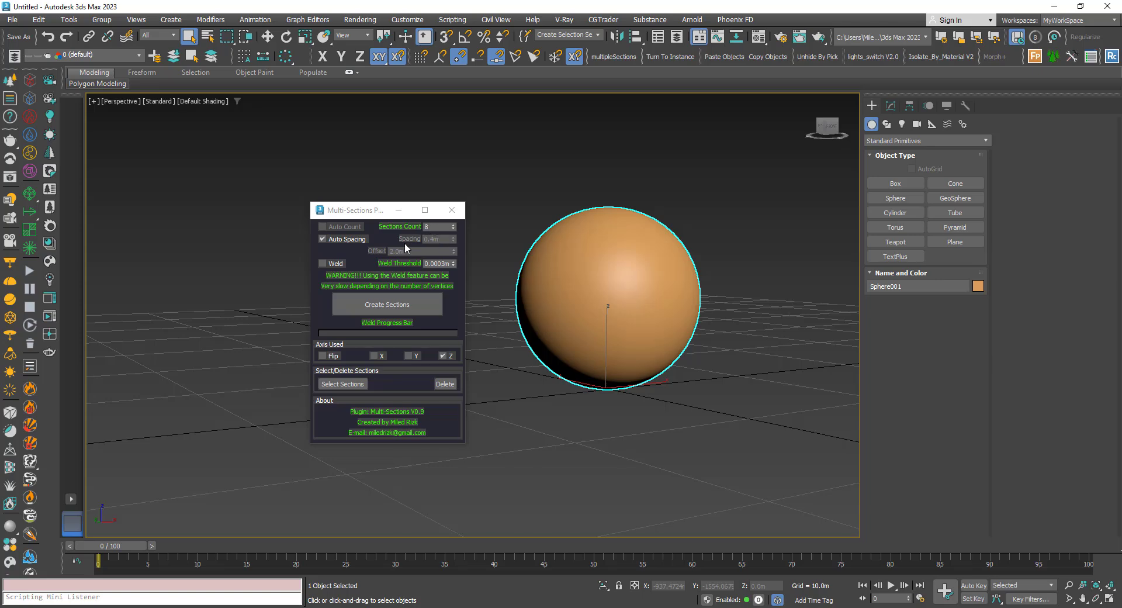
mouse_move(600, 281)
middle_down()
mouse_move(591, 289)
mouse_move(605, 300)
middle_up()
key(shift+z)
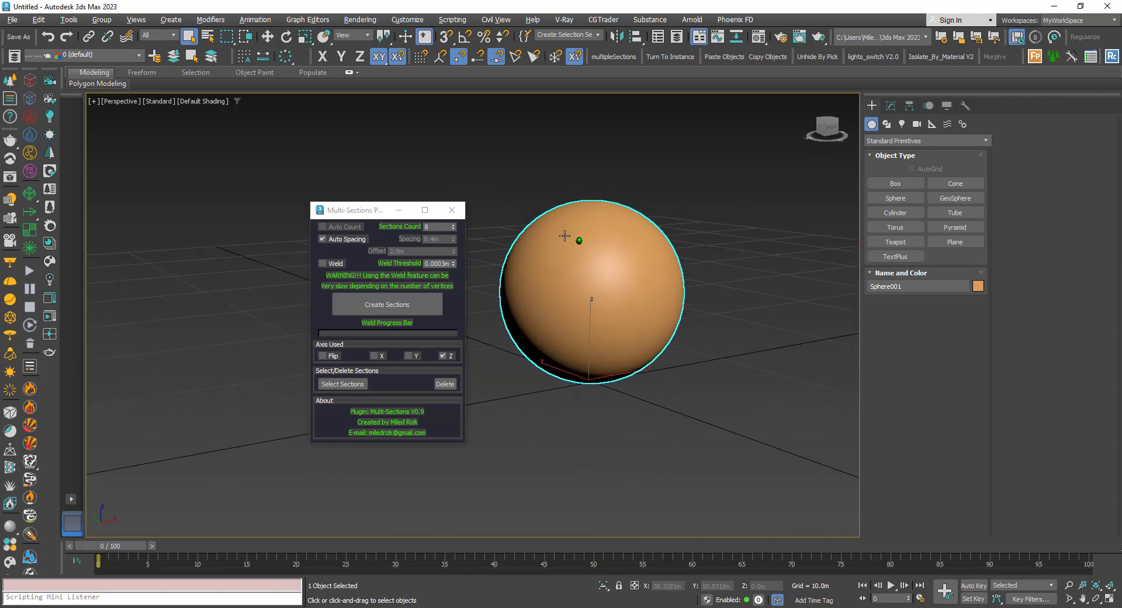
key(shift+z)
alt+middle_drag(596, 243, 600, 252)
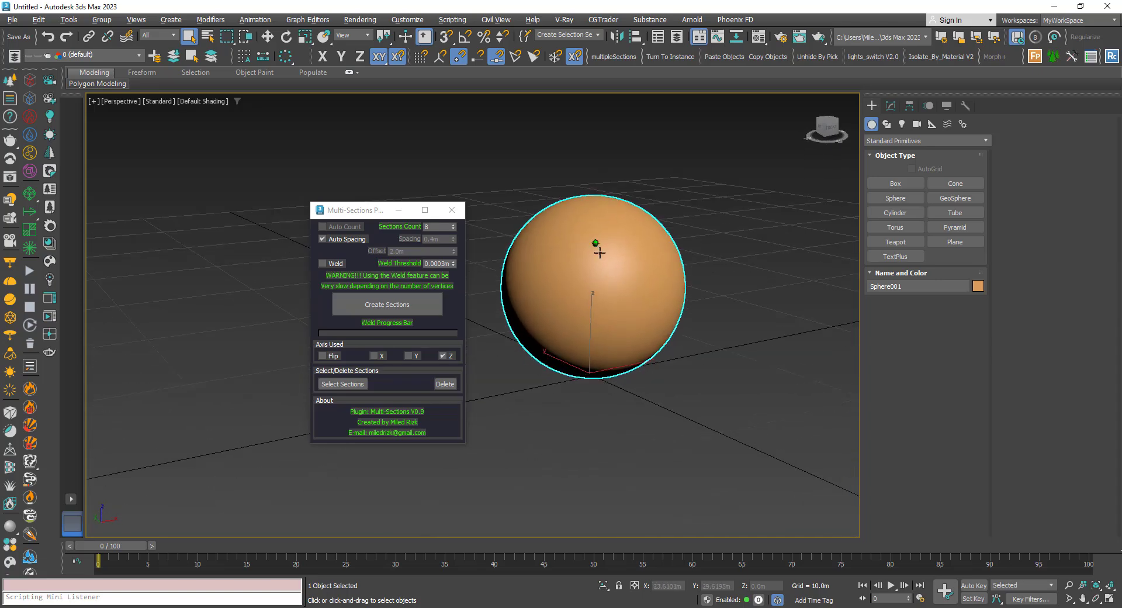
- Create 8 auto-spaced sections on the sphere, inspect the rings, then delete them
click(381, 304)
alt+middle_drag(559, 305, 549, 210)
scroll(613, 250, up, 3)
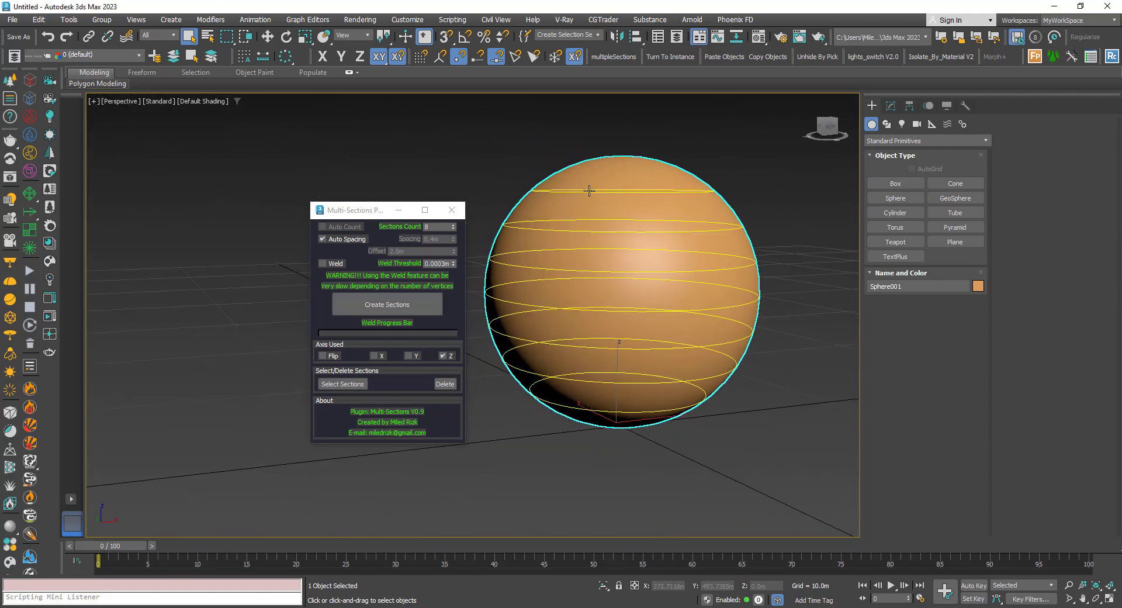
scroll(591, 205, down, 2)
alt+middle_drag(599, 246, 609, 306)
click(445, 383)
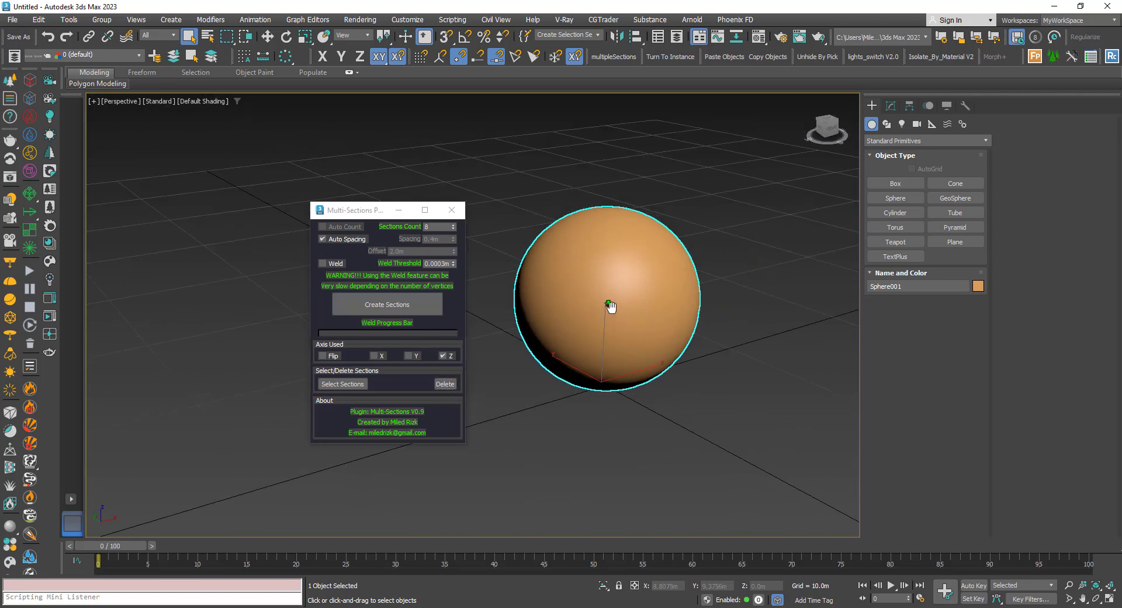
- Switch from Auto Spacing to Auto Count and reset the Offset to 0.0m
click(321, 240)
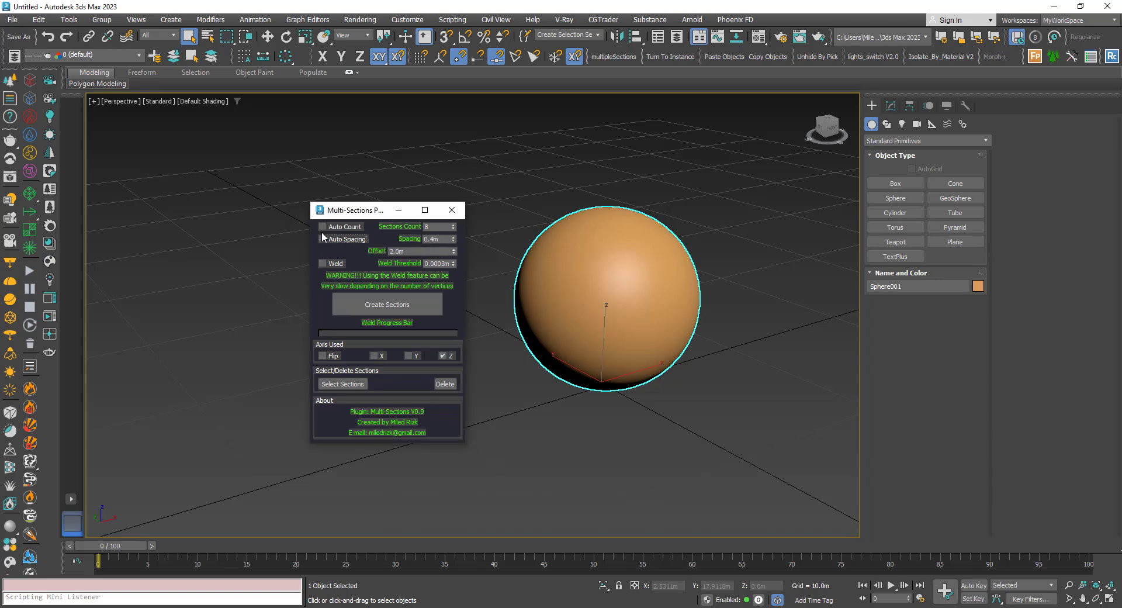
click(322, 227)
click(405, 252)
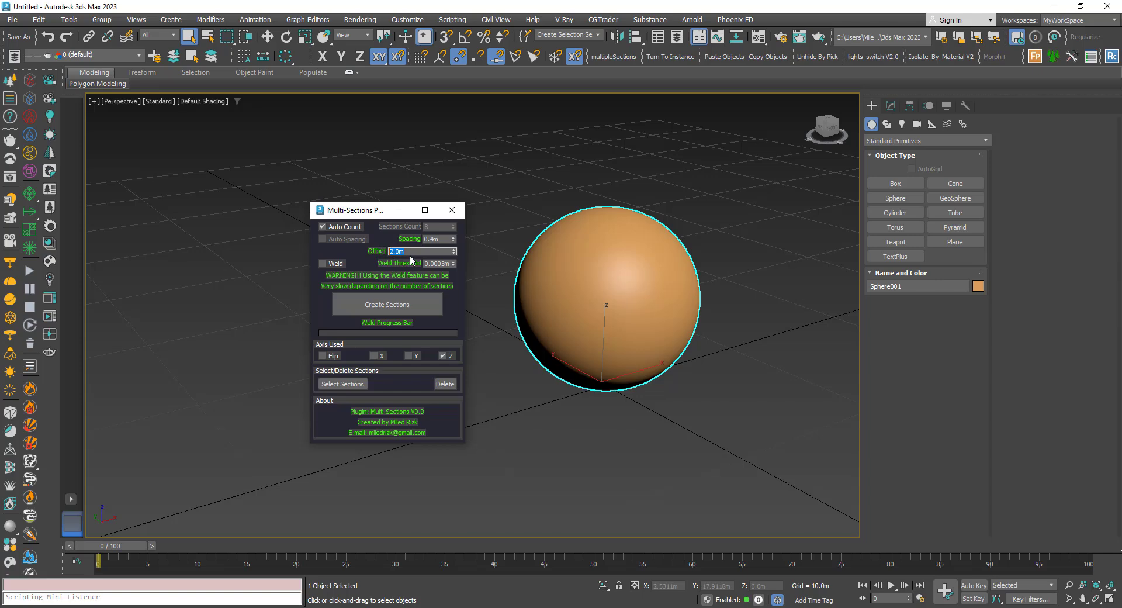
right_click(454, 253)
mouse_move(610, 300)
alt+middle_down()
mouse_move(598, 263)
mouse_move(598, 285)
alt+middle_up()
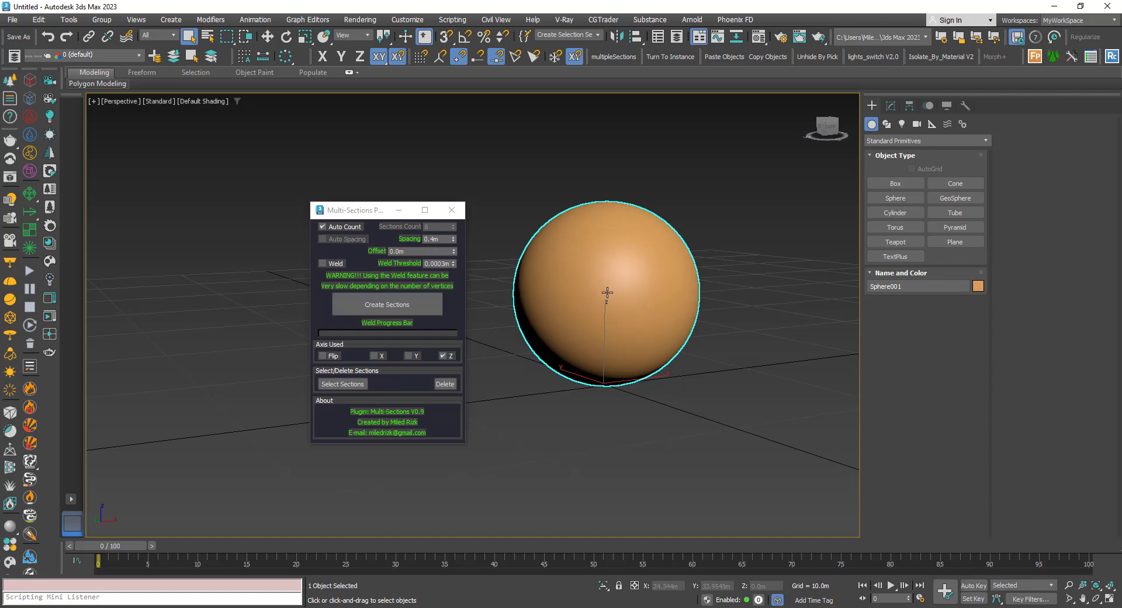
middle_drag(604, 296, 581, 299)
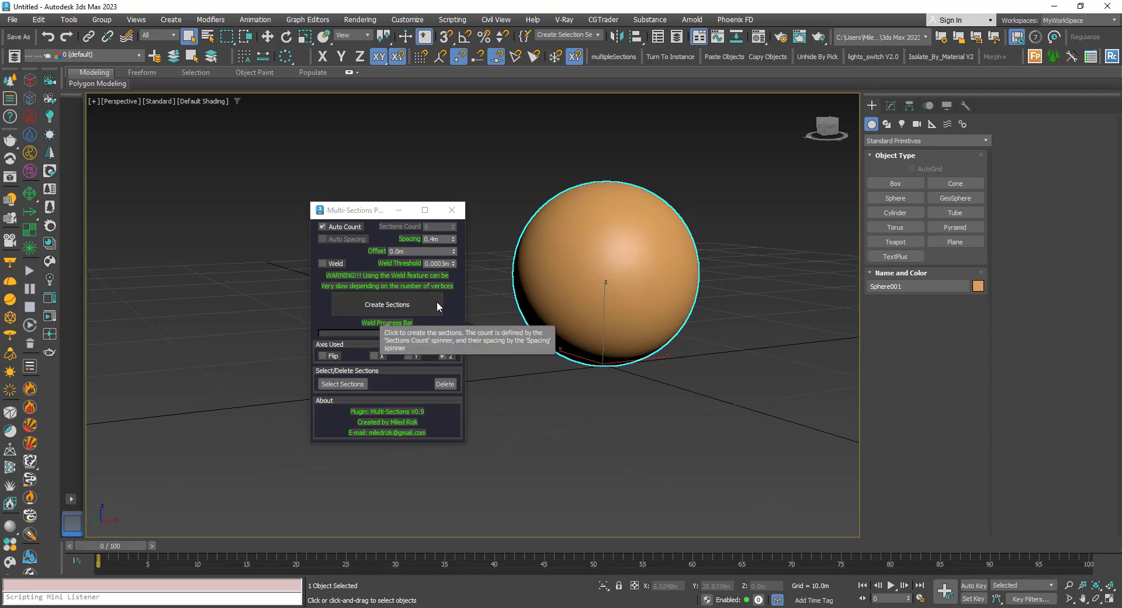
- Create an auto-counted stack of Z sections 0.4m apart over the sphere
click(377, 303)
middle_drag(655, 296, 571, 290)
scroll(562, 274, up, 5)
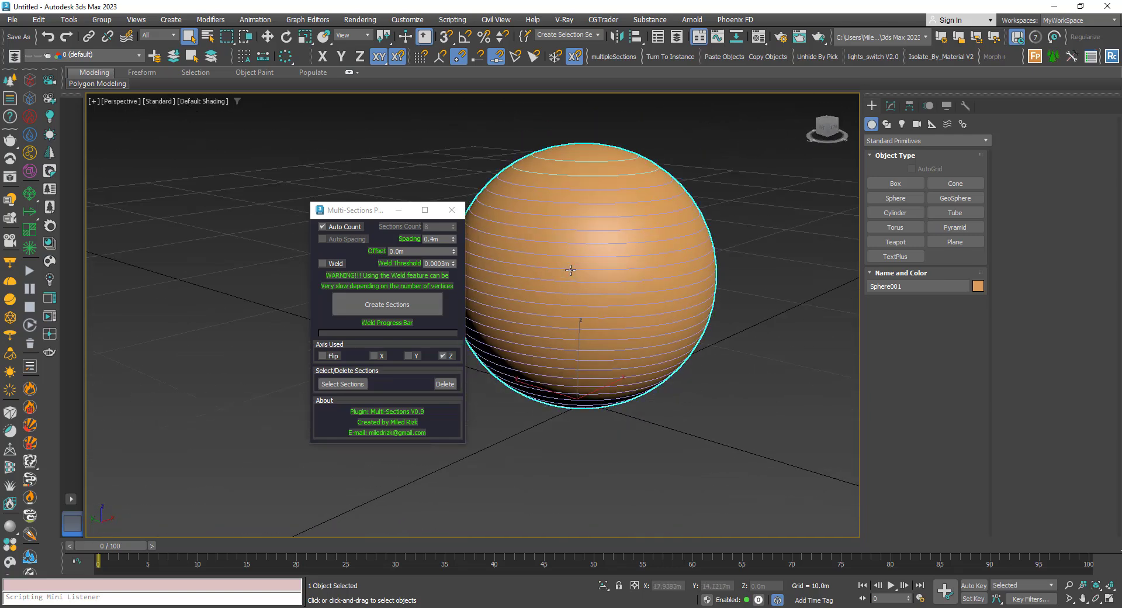
- View the section group on its own, bring the sphere back, and delete the sections
click(572, 269)
right_click(573, 273)
click(589, 254)
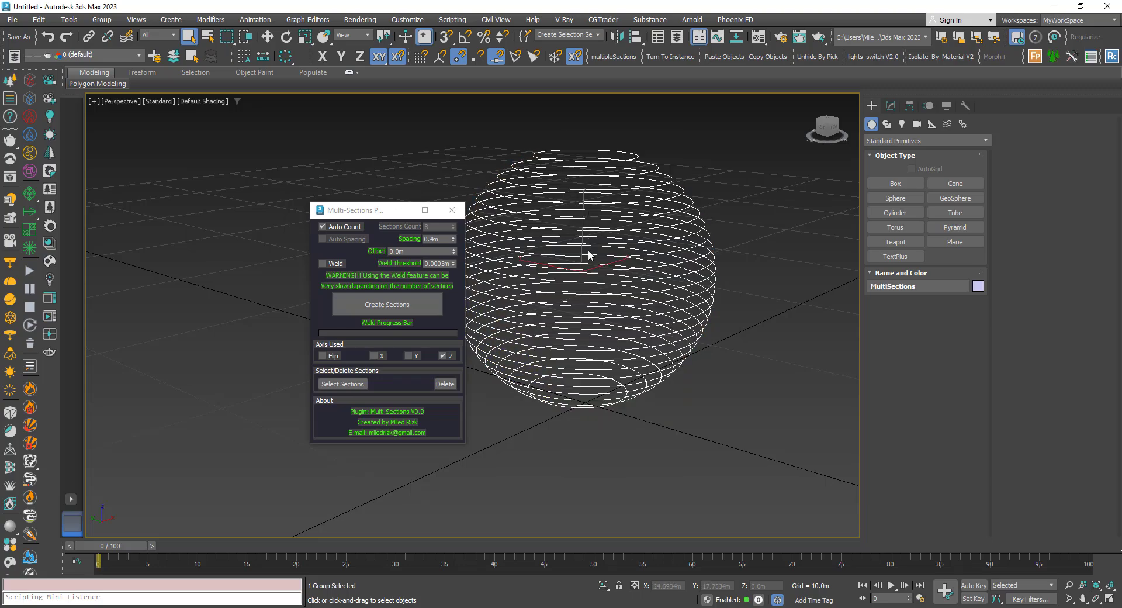
alt+middle_drag(590, 255, 651, 238)
key(ctrl+z)
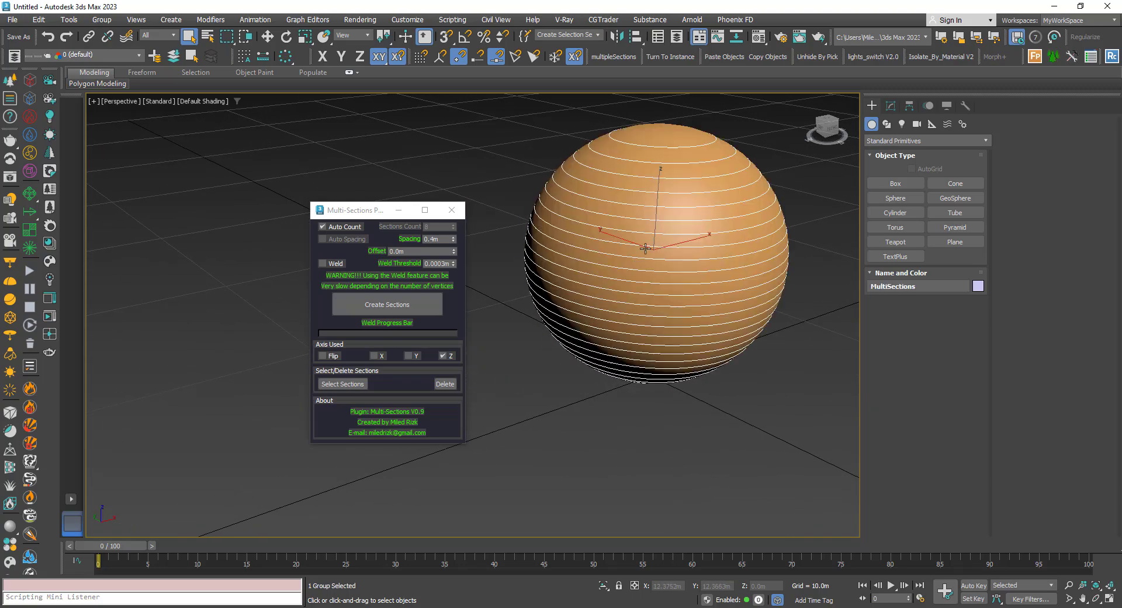
click(445, 384)
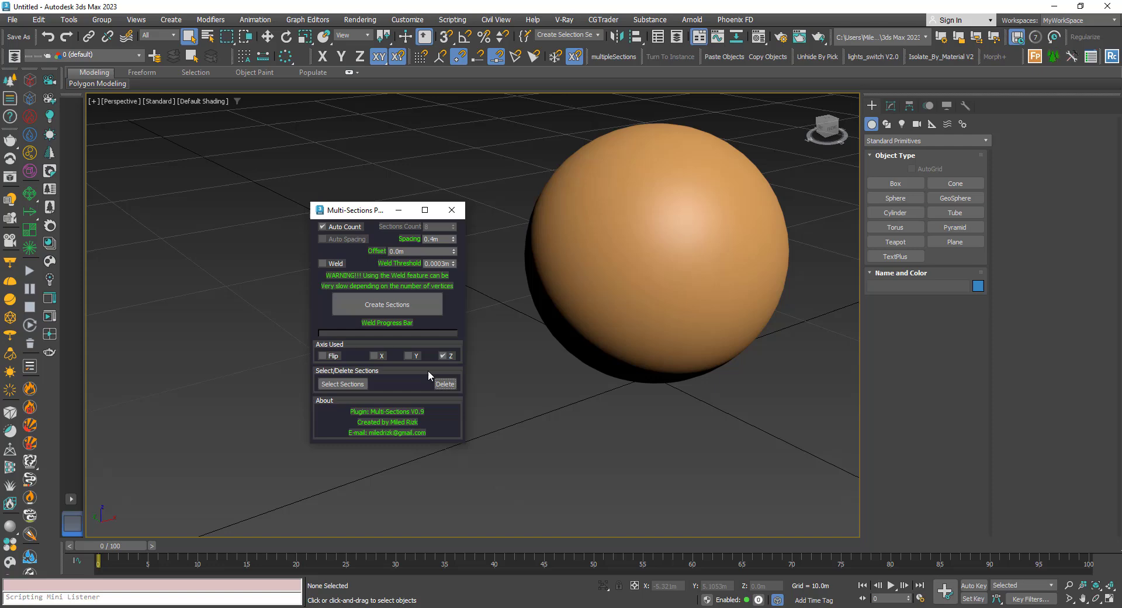
- Enable Weld and recreate the sphere's sections
click(323, 264)
click(555, 292)
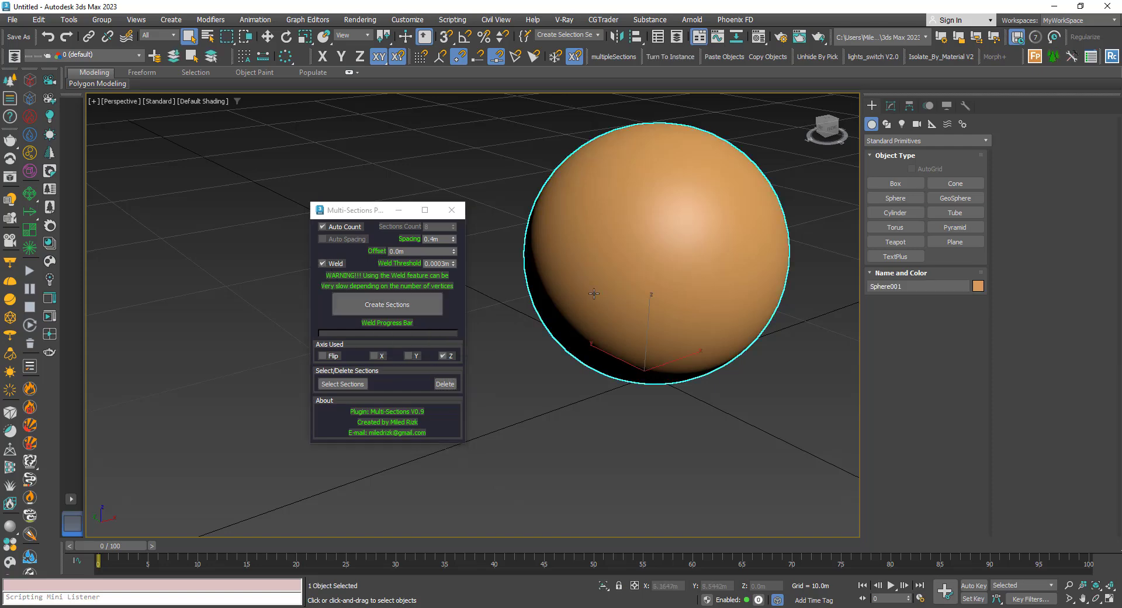
click(383, 310)
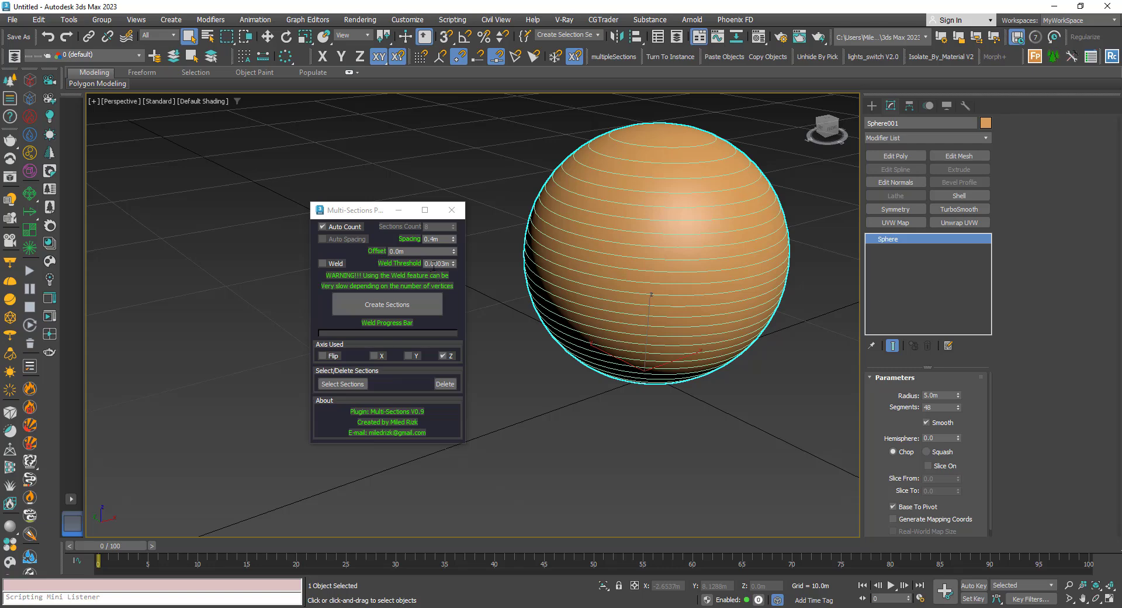
click(430, 264)
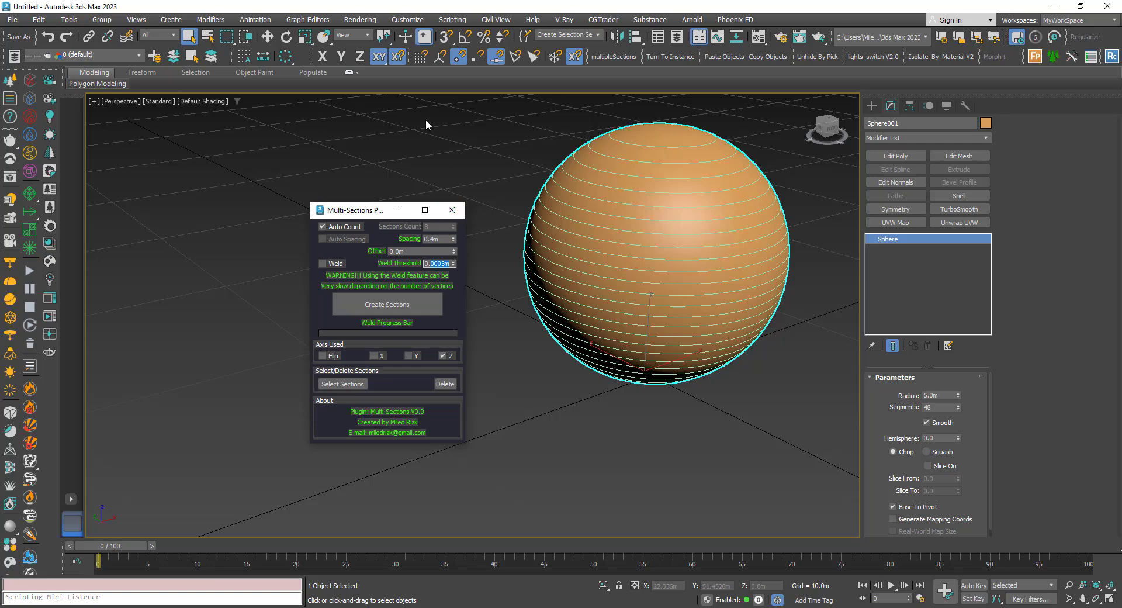
click(407, 20)
click(403, 245)
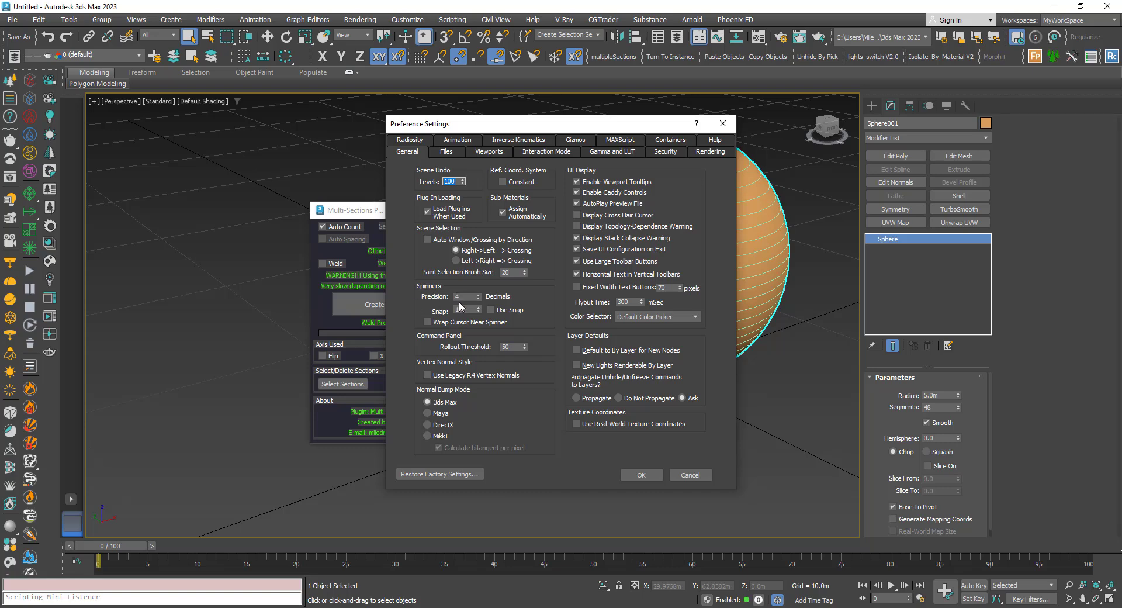
click(694, 476)
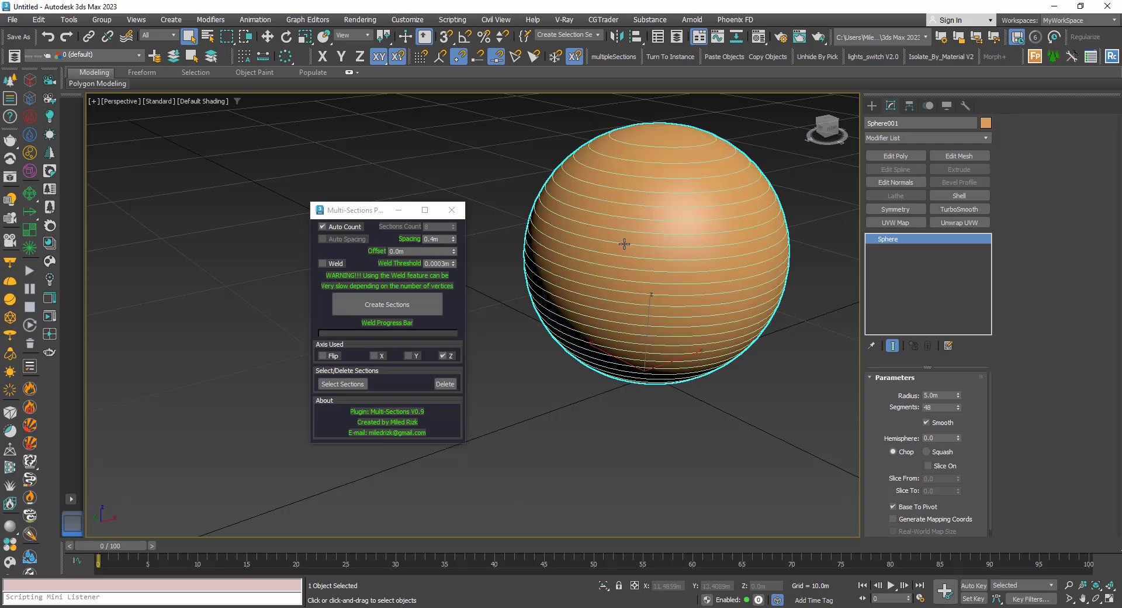
- Isolate the sphere's sections and add a 0.1m Extrude to form solid stacked slices
click(344, 384)
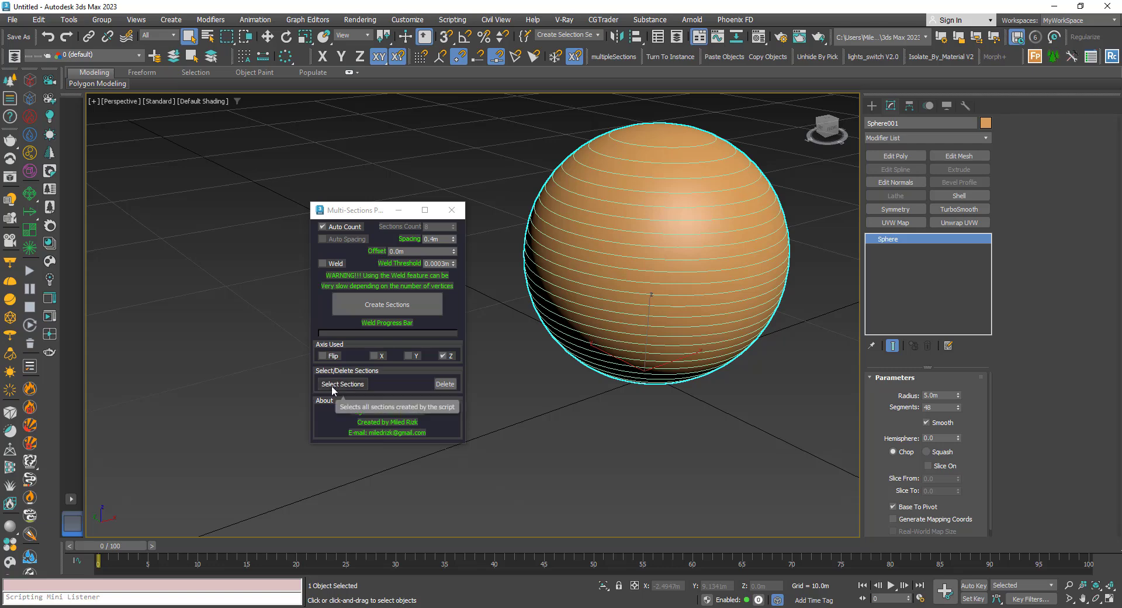
right_click(591, 253)
click(632, 222)
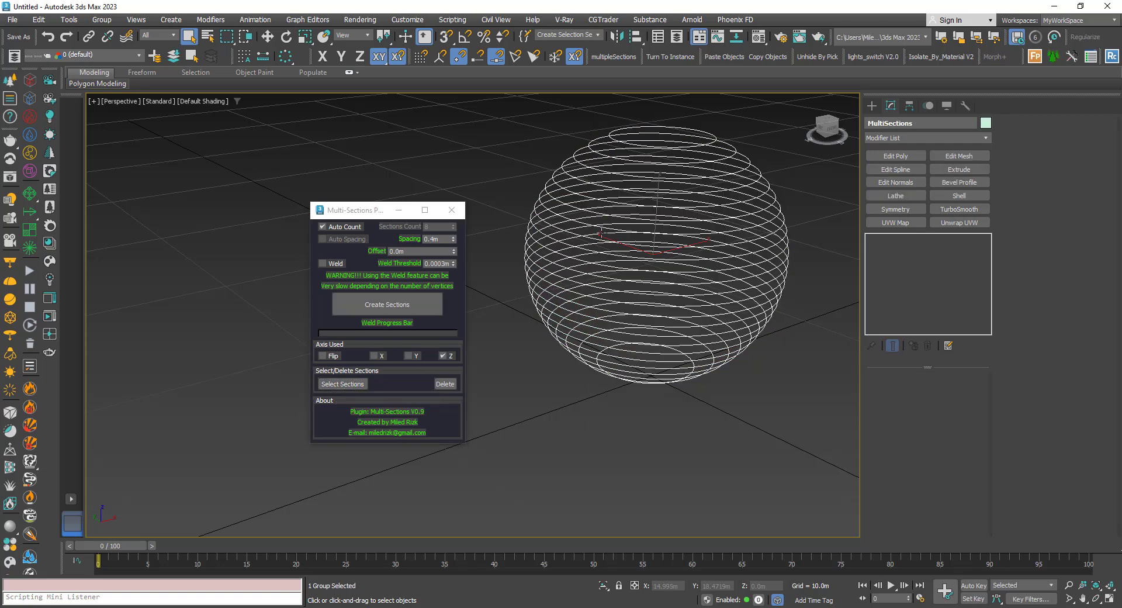
click(941, 176)
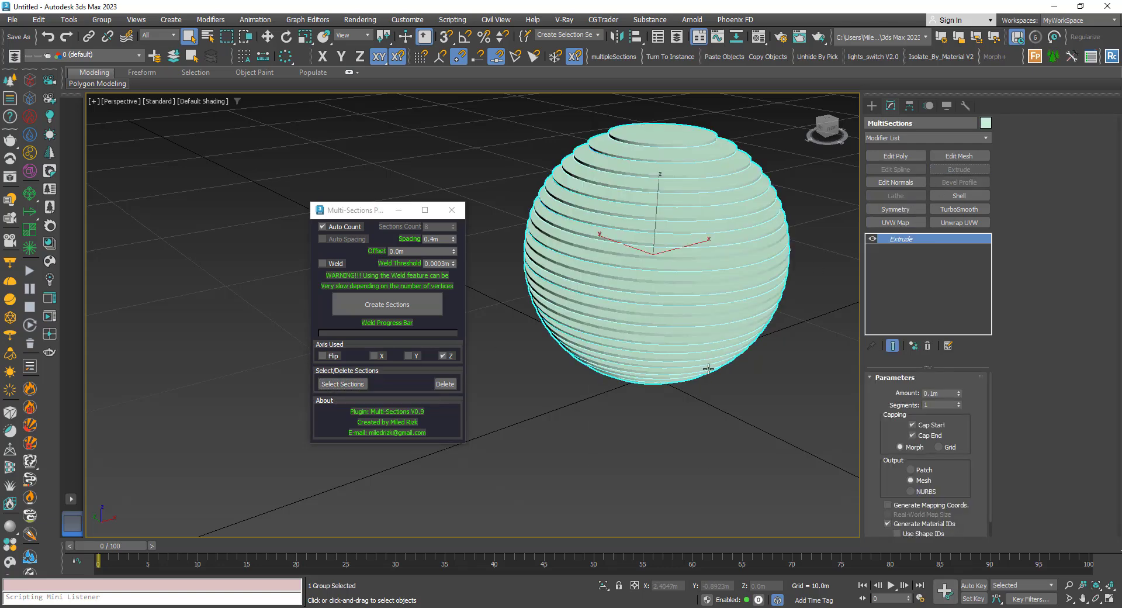
click(675, 407)
mouse_move(634, 298)
alt+middle_down()
mouse_move(629, 271)
mouse_move(656, 310)
mouse_move(636, 303)
mouse_move(631, 253)
mouse_move(648, 358)
alt+middle_up()
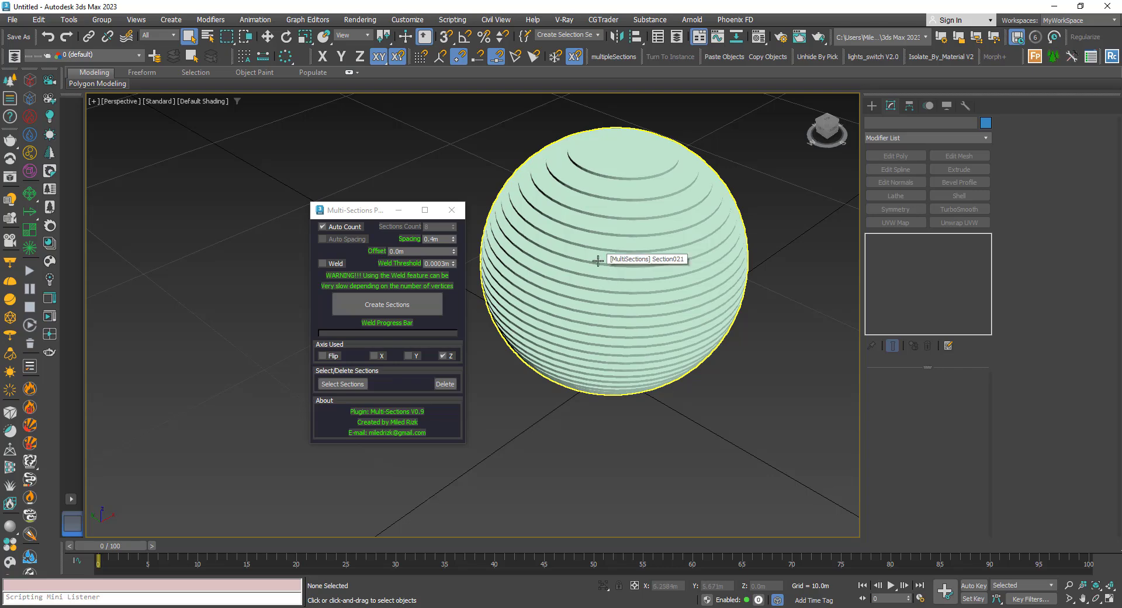
alt+middle_drag(599, 261, 554, 232)
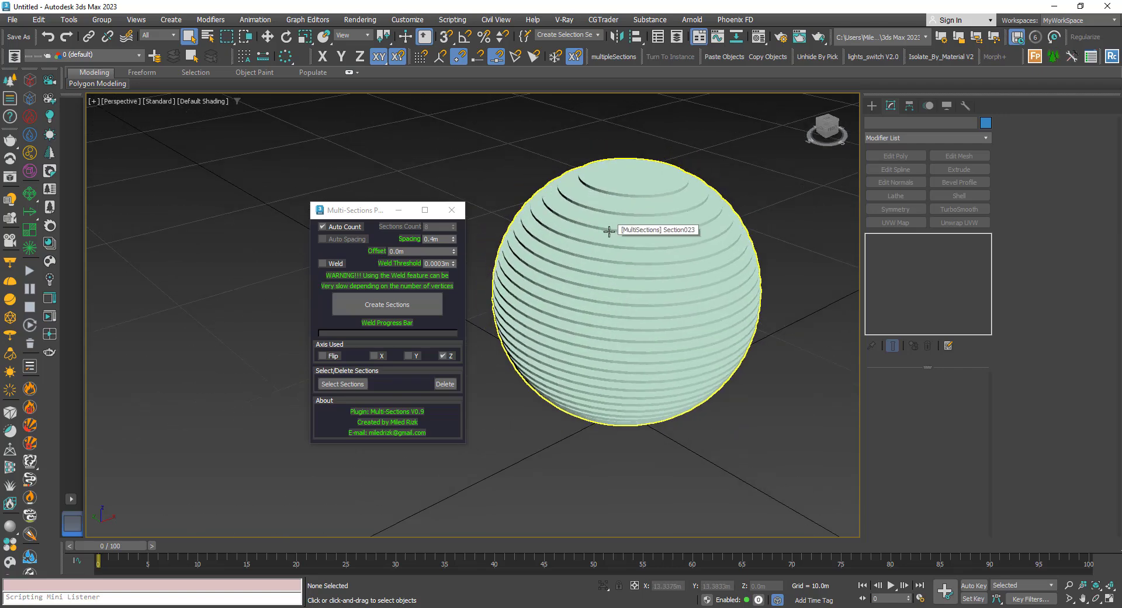
mouse_move(614, 268)
alt+middle_down()
mouse_move(592, 242)
mouse_move(594, 268)
alt+middle_up()
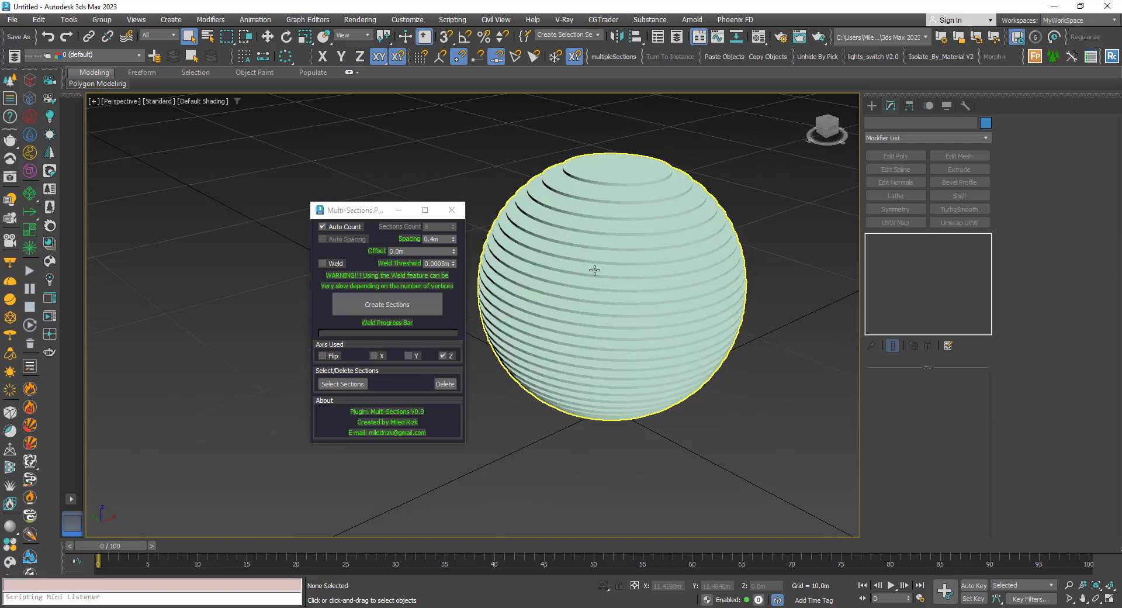
- Delete the sections and turn off Auto Count, keeping Z as the slicing axis
click(445, 384)
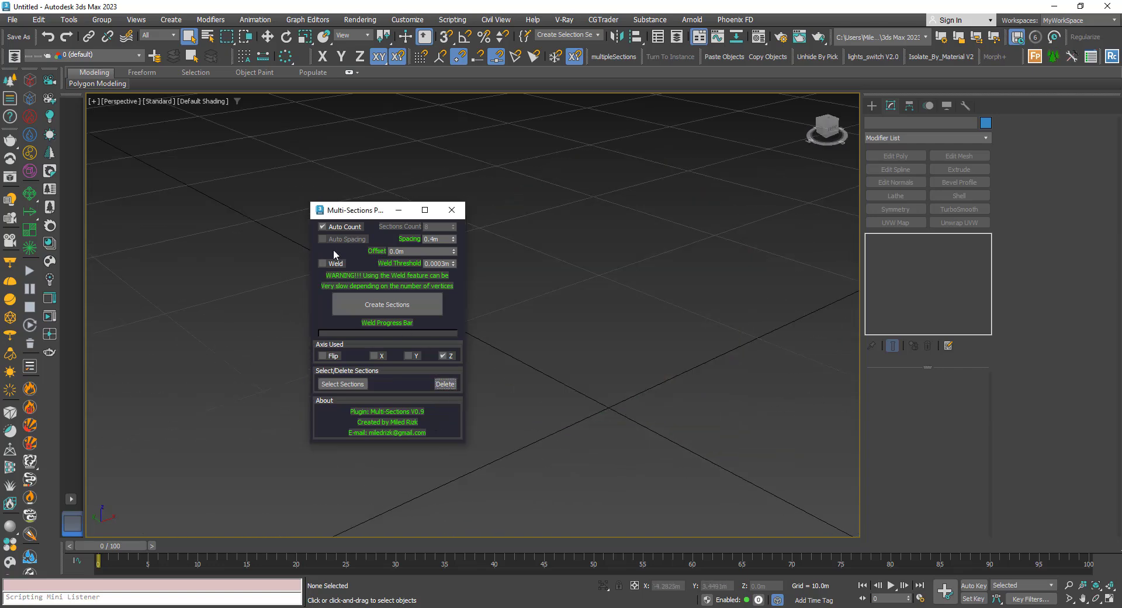
click(322, 227)
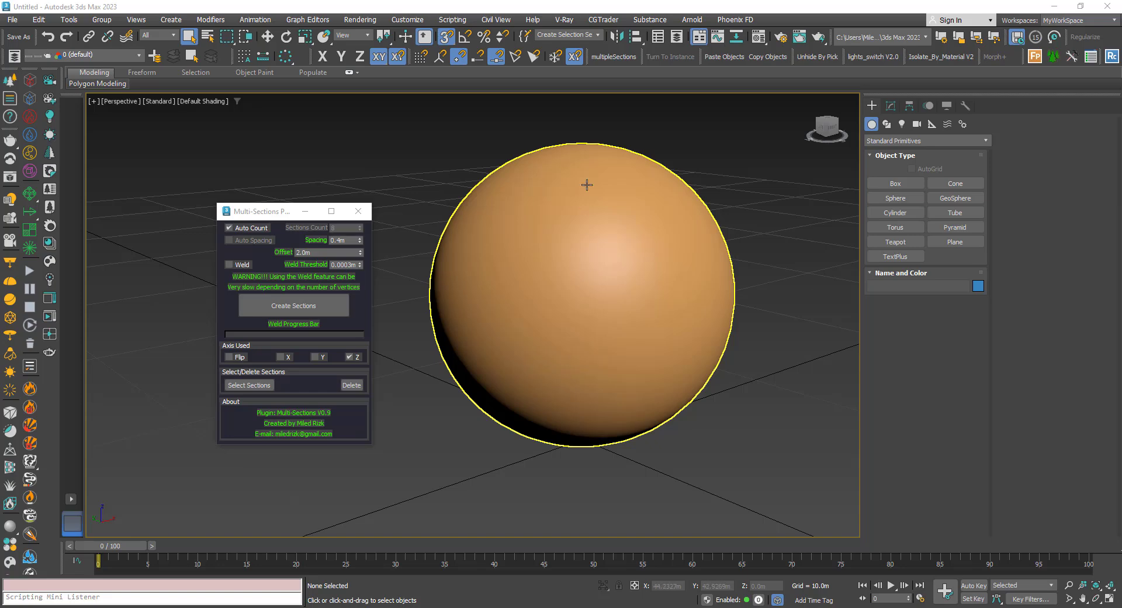
click(349, 356)
click(350, 357)
- Create 5 Z-axis sections on the sphere and view them from front and above
middle_drag(560, 321, 560, 311)
click(563, 284)
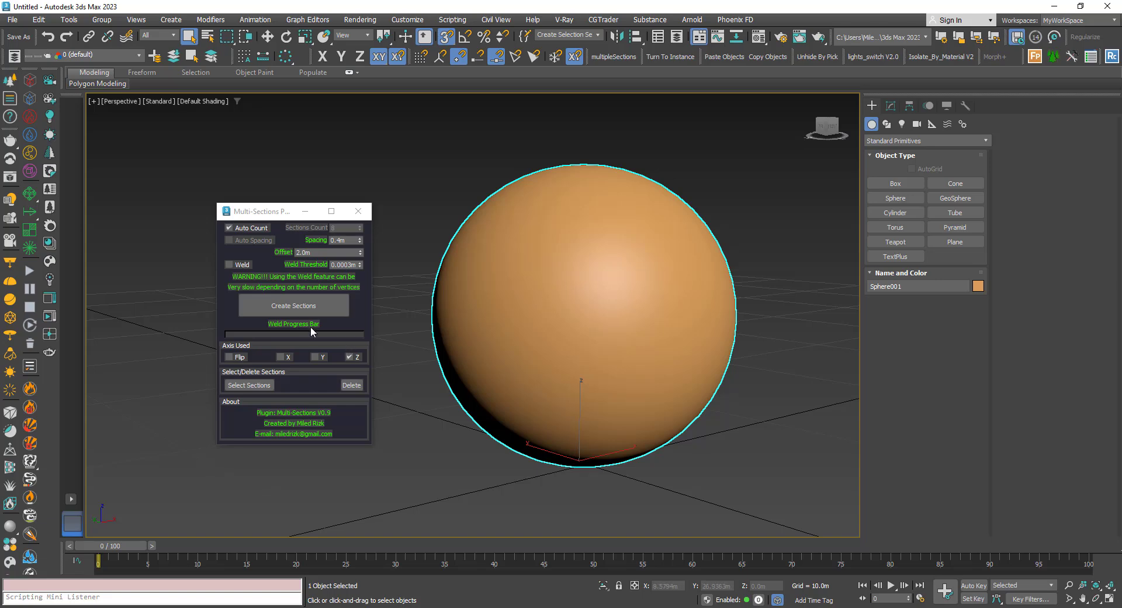
click(289, 307)
alt+middle_drag(517, 363, 543, 401)
scroll(543, 403, up, 5)
scroll(546, 386, down, 6)
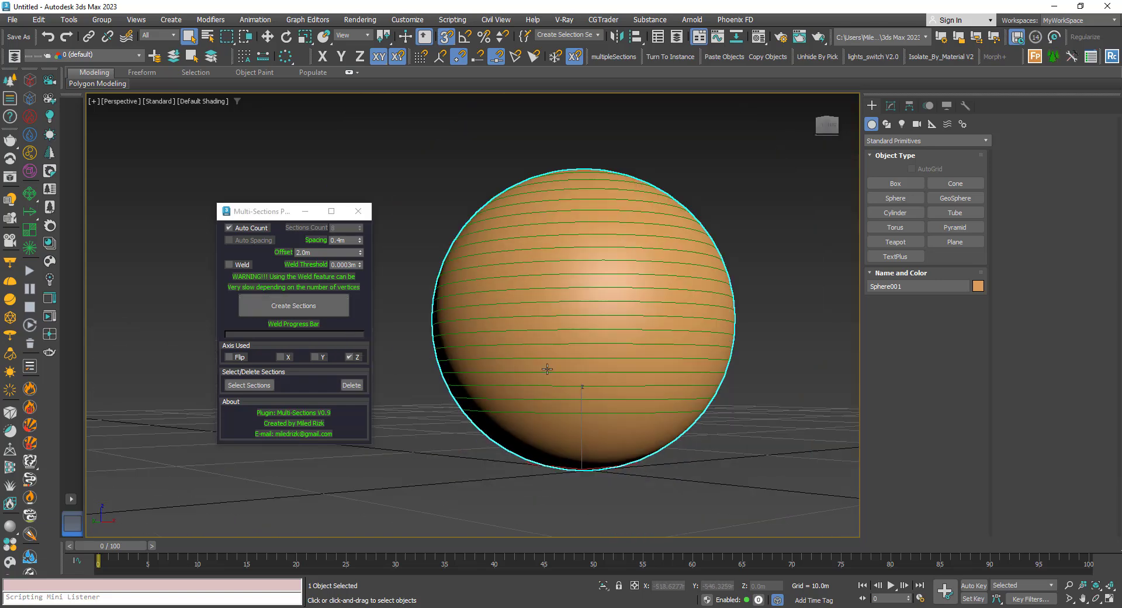
alt+middle_drag(546, 370, 556, 385)
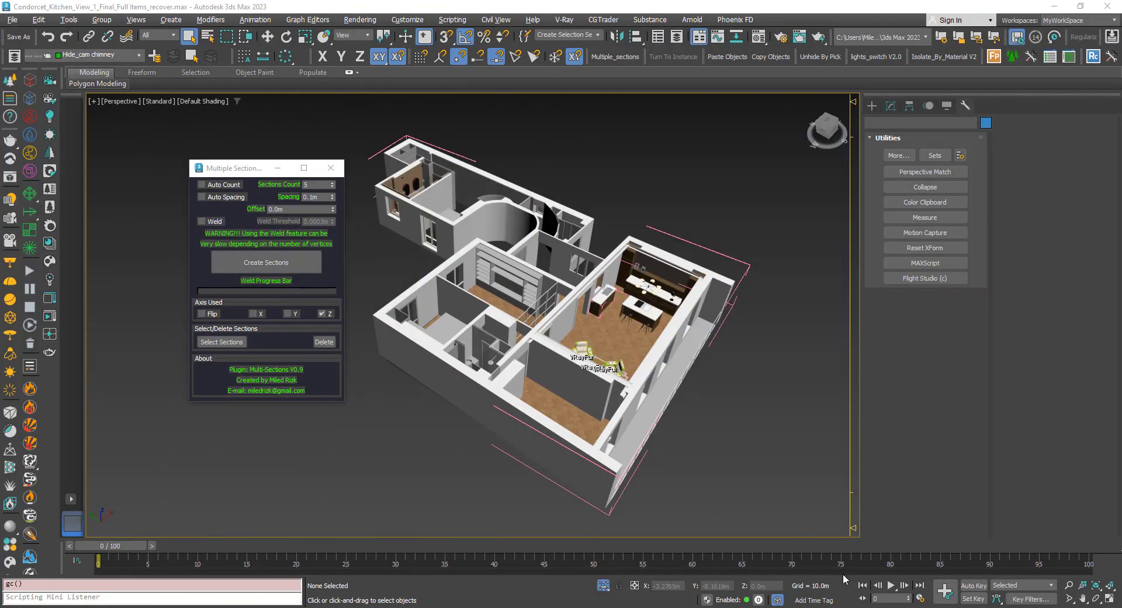
- Orbit and zoom the viewport to frame the whole apartment model
alt+middle_drag(505, 343, 515, 281)
scroll(548, 400, up, 8)
scroll(535, 389, up, 10)
scroll(532, 387, down, 10)
scroll(584, 406, up, 5)
scroll(597, 413, down, 5)
scroll(584, 357, down, 4)
scroll(543, 322, up, 3)
scroll(543, 322, down, 8)
scroll(442, 300, up, 5)
scroll(442, 299, down, 5)
scroll(515, 281, up, 2)
scroll(528, 336, up, 3)
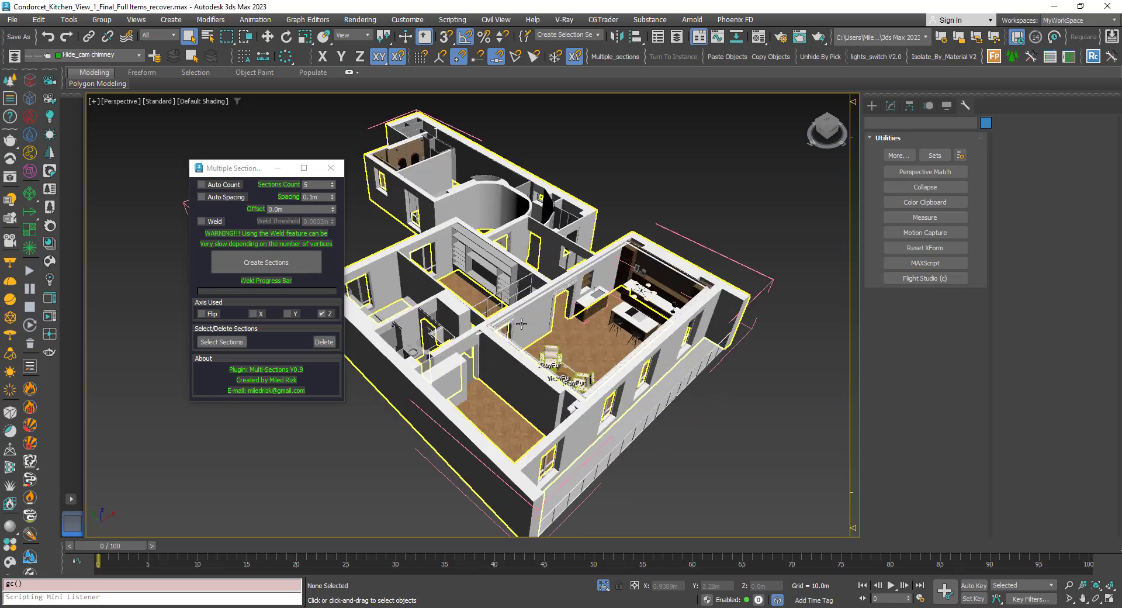
alt+middle_drag(528, 336, 502, 325)
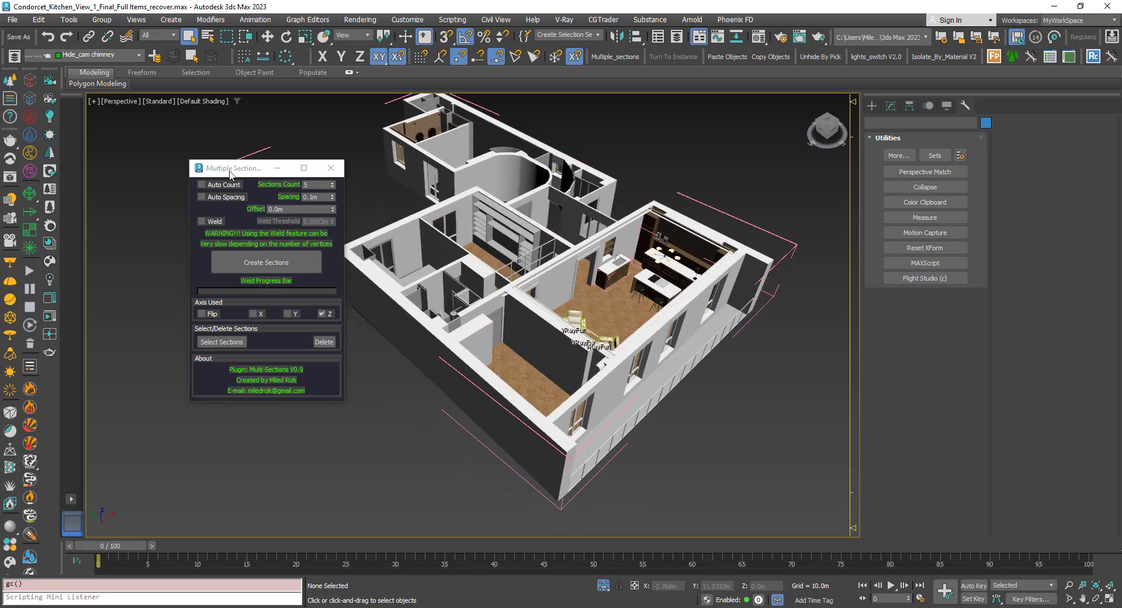
- Move the Multi-Sections dialog aside and box-select all 191 apartment objects
drag(293, 242, 250, 246)
scroll(678, 430, down, 5)
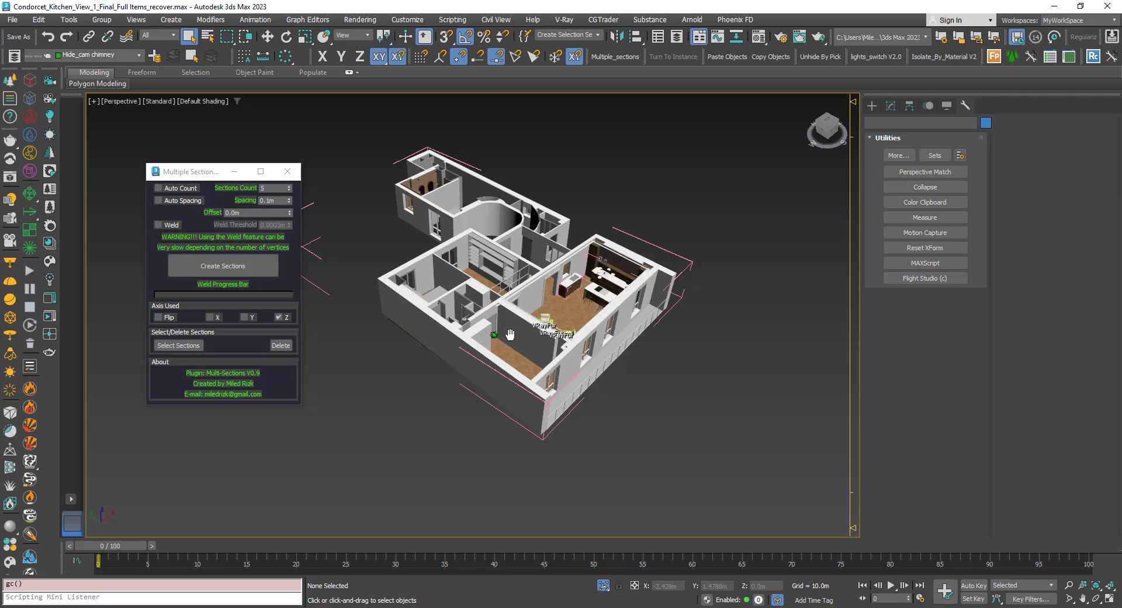
drag(749, 466, 439, 224)
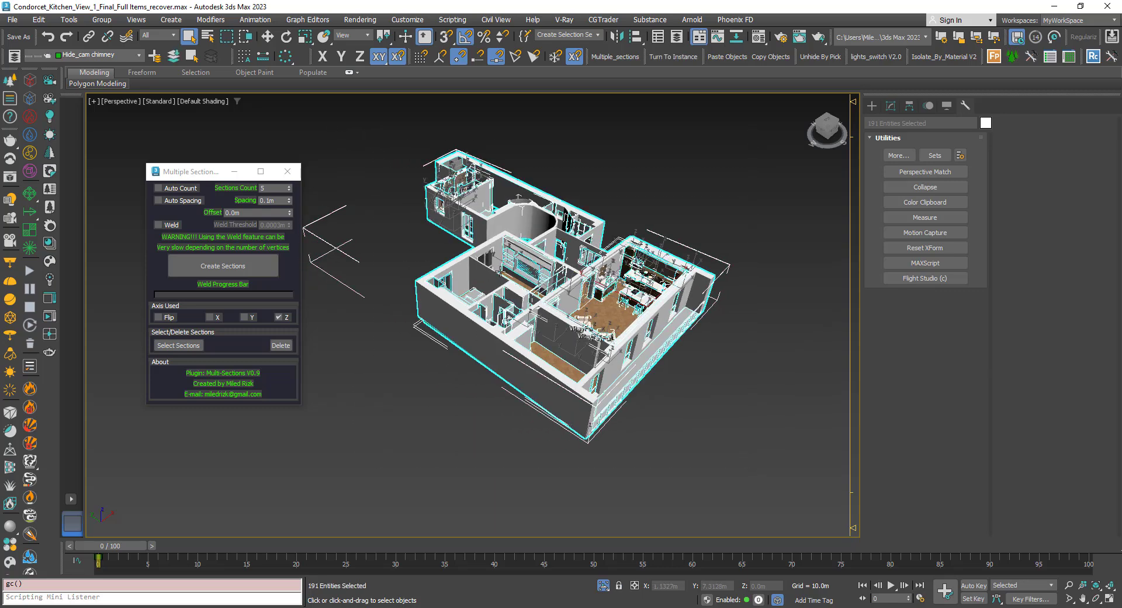
- With all 191 apartment objects selected, create 8 sections at 0.2m spacing
alt+middle_drag(500, 270, 492, 320)
scroll(493, 321, up, 2)
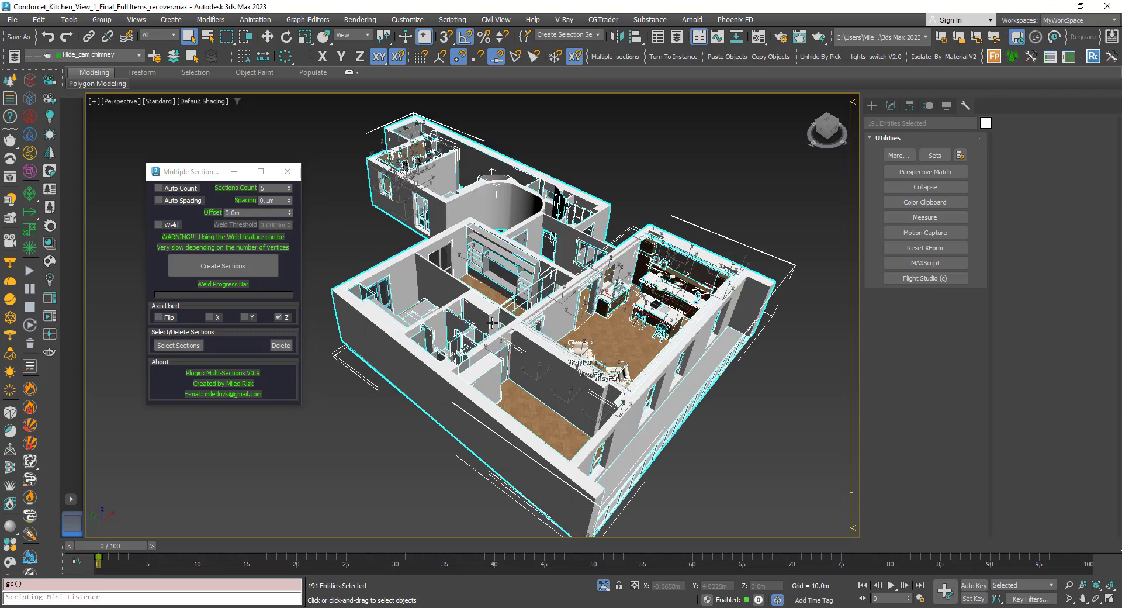
click(272, 200)
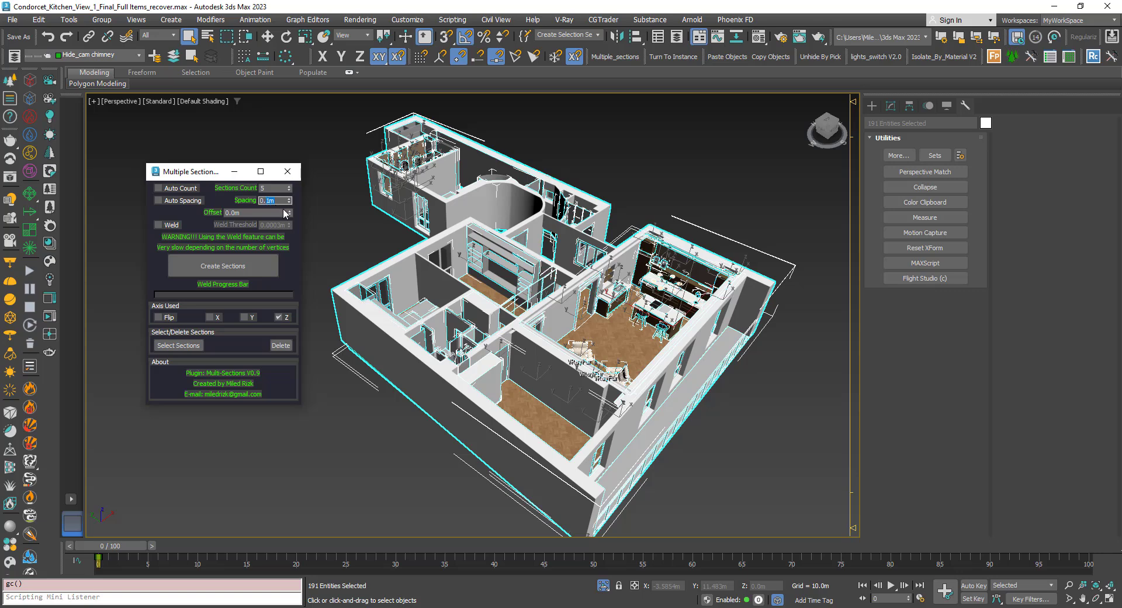
text(0.2)
click(269, 188)
text(8)
drag(205, 171, 194, 149)
alt+middle_drag(351, 328, 319, 301)
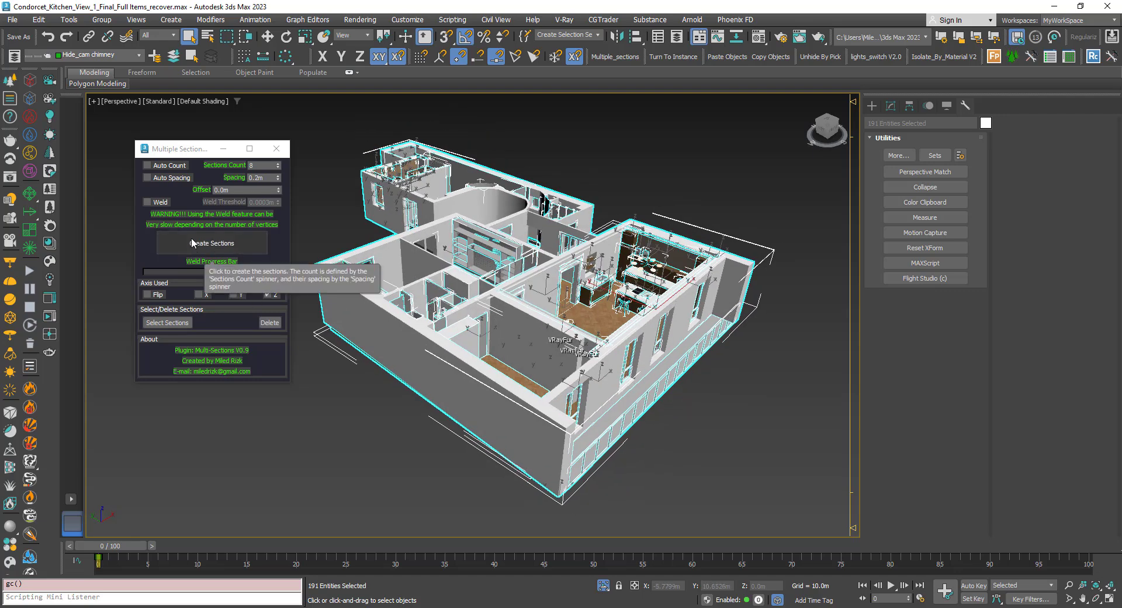
click(193, 243)
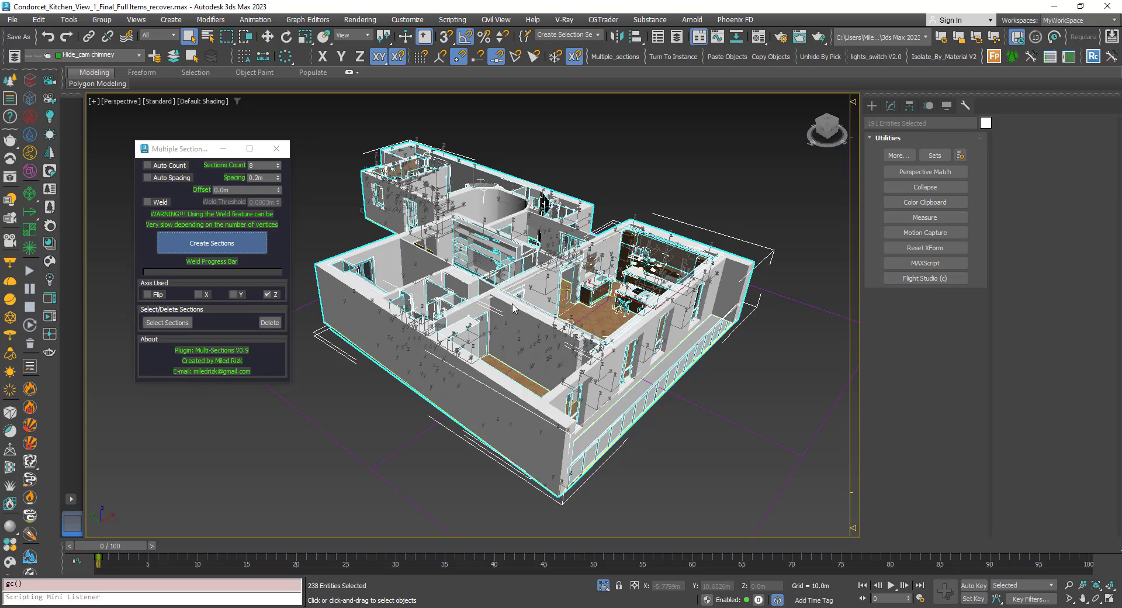
- Select the generated sections and hide the apartment geometry so only outlines remain
middle_drag(513, 342, 513, 325)
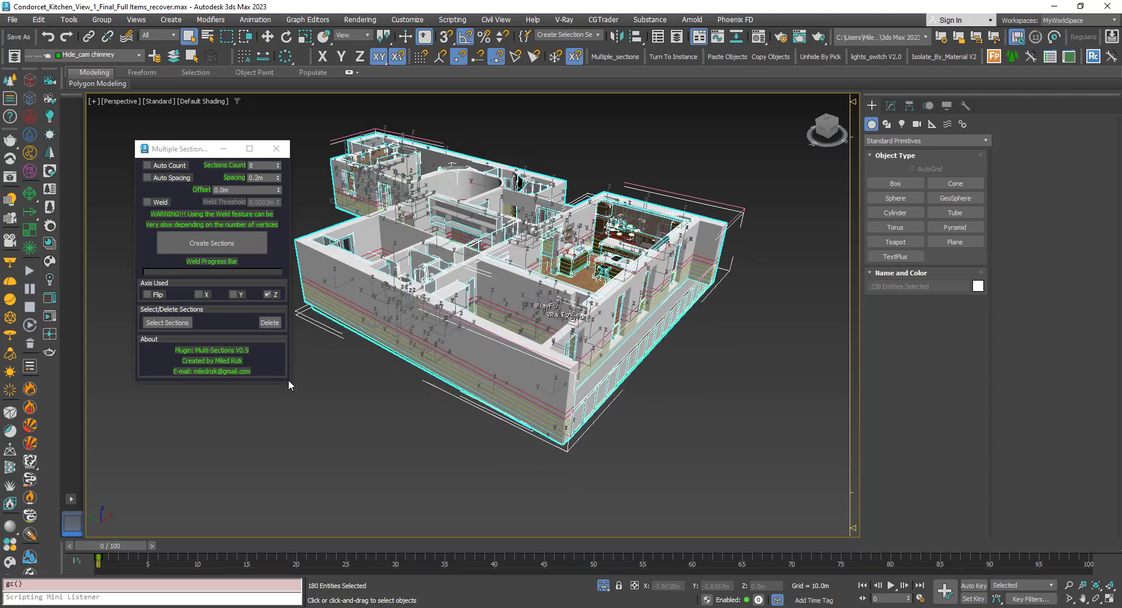
click(171, 324)
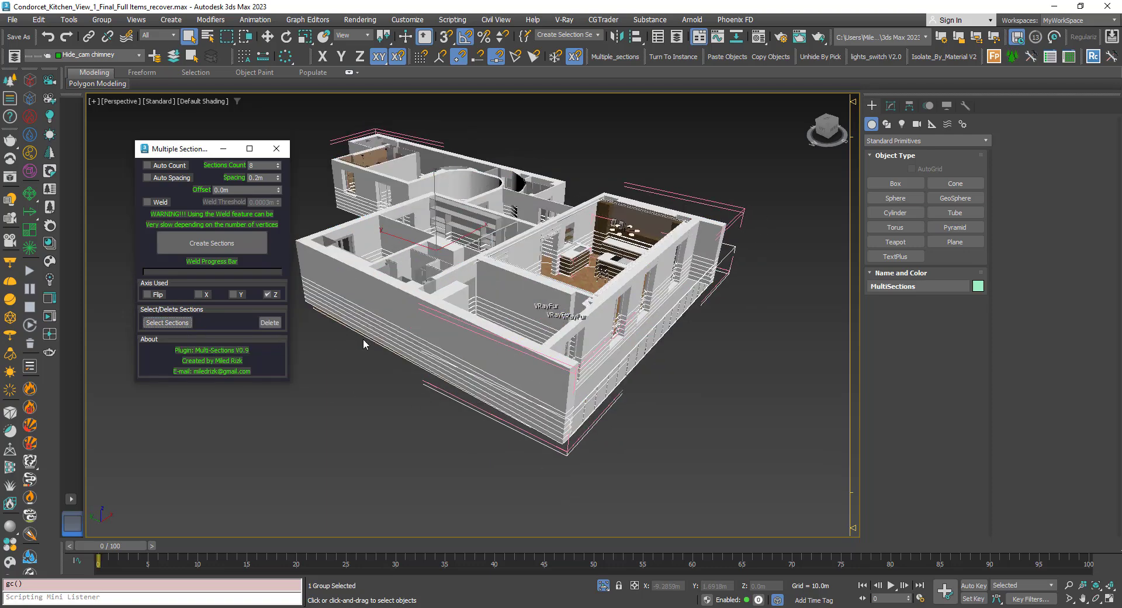
right_click(484, 337)
click(508, 292)
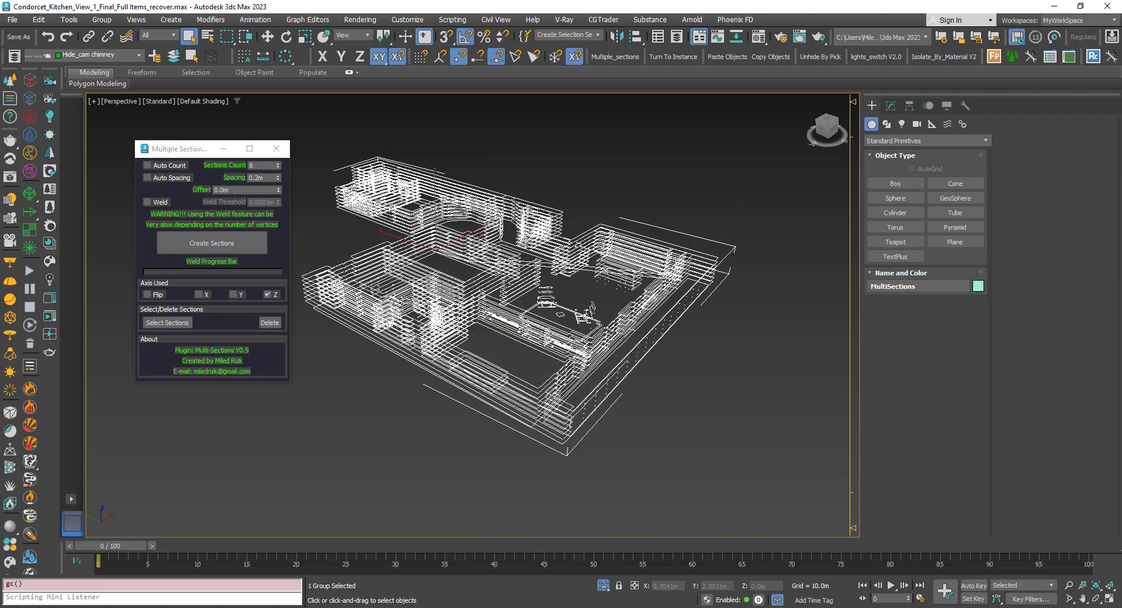
alt+middle_drag(506, 285, 533, 286)
- Open the sections group to reach the individual slices
click(102, 19)
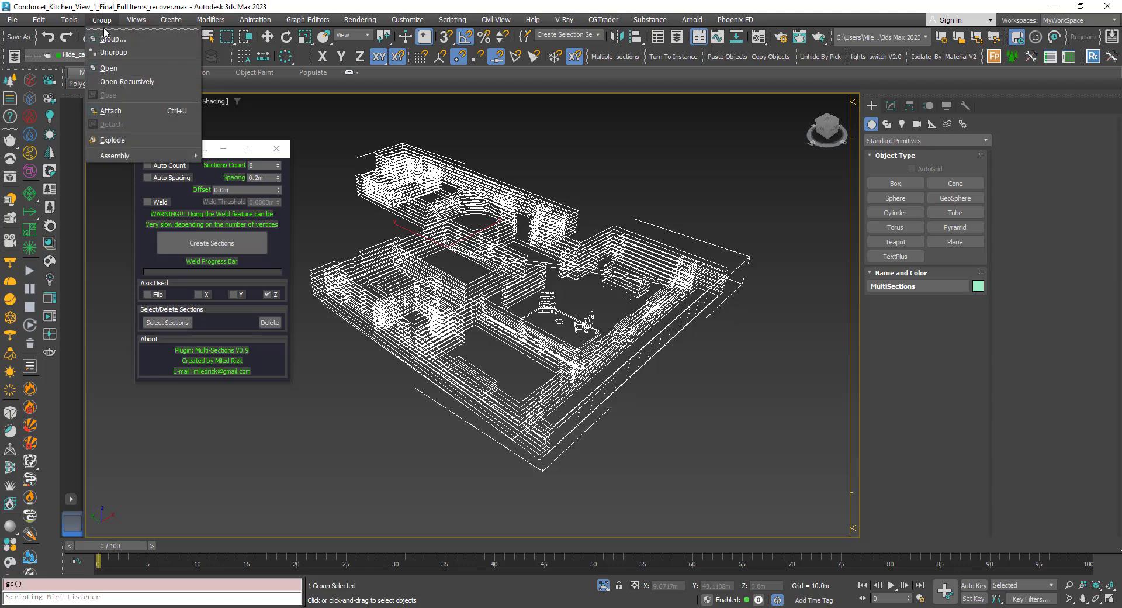
click(113, 69)
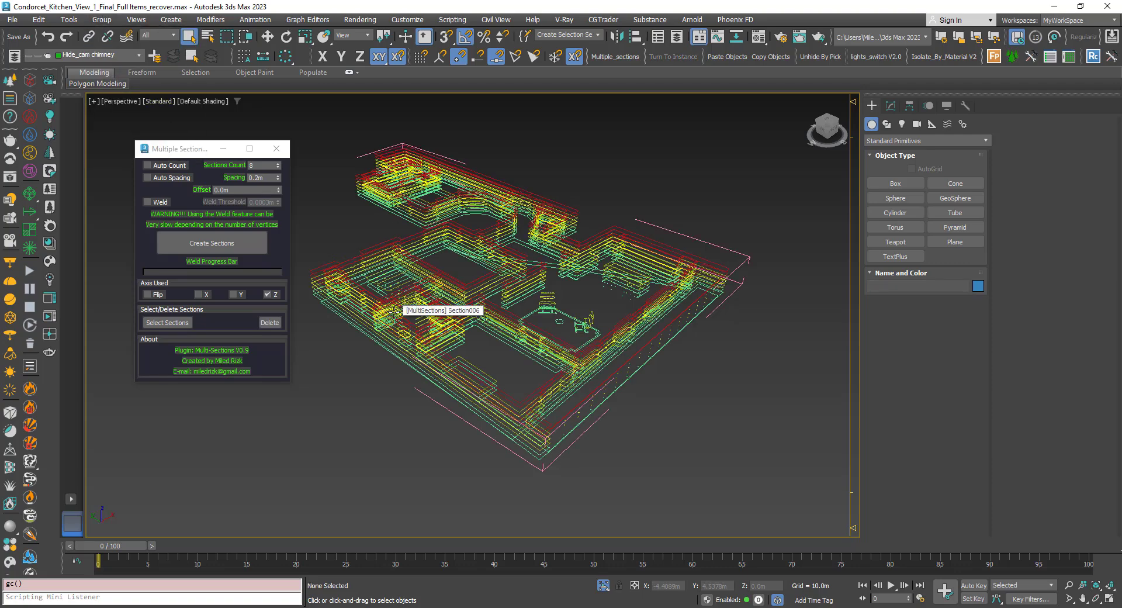
scroll(553, 303, up, 6)
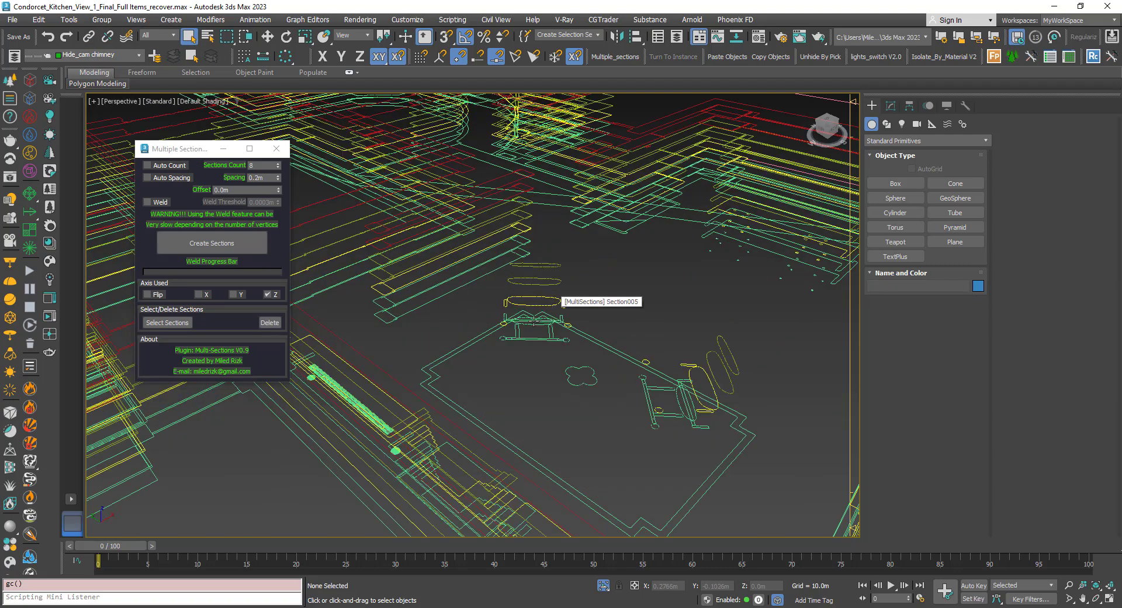
- Isolate Section005 and inspect it from a top-down angle, then clear the selection
click(528, 304)
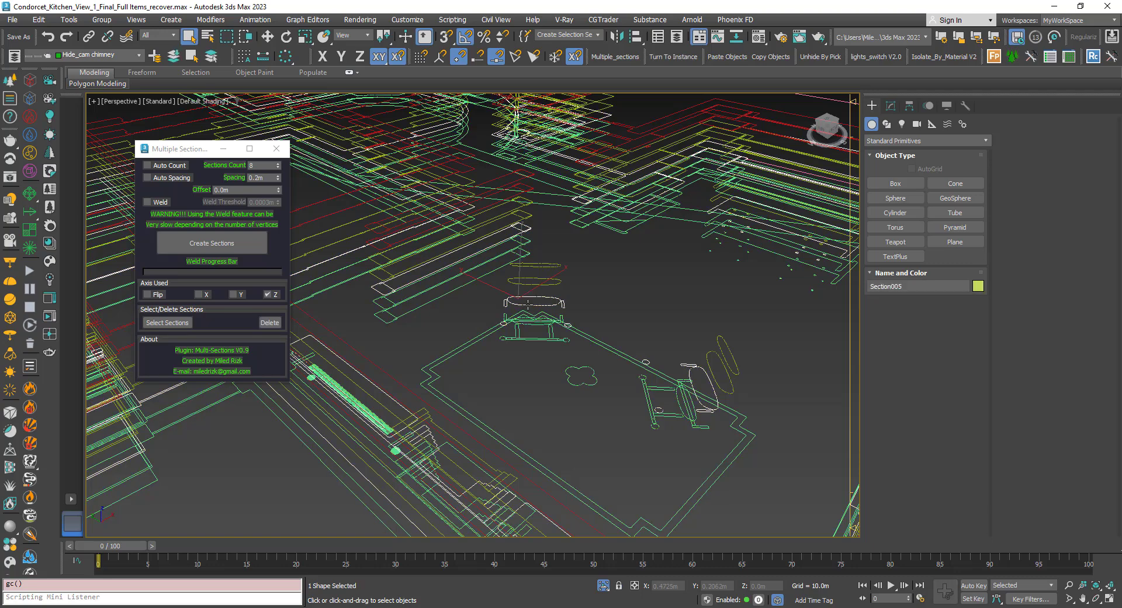
right_click(528, 304)
click(561, 251)
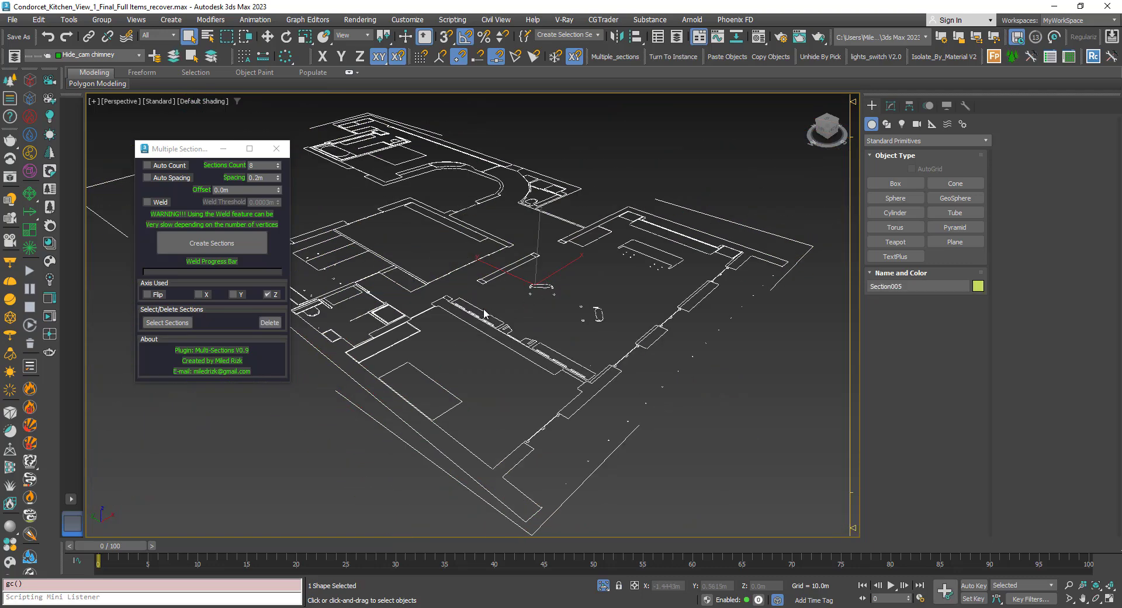
scroll(484, 313, down, 3)
alt+middle_drag(454, 308, 475, 285)
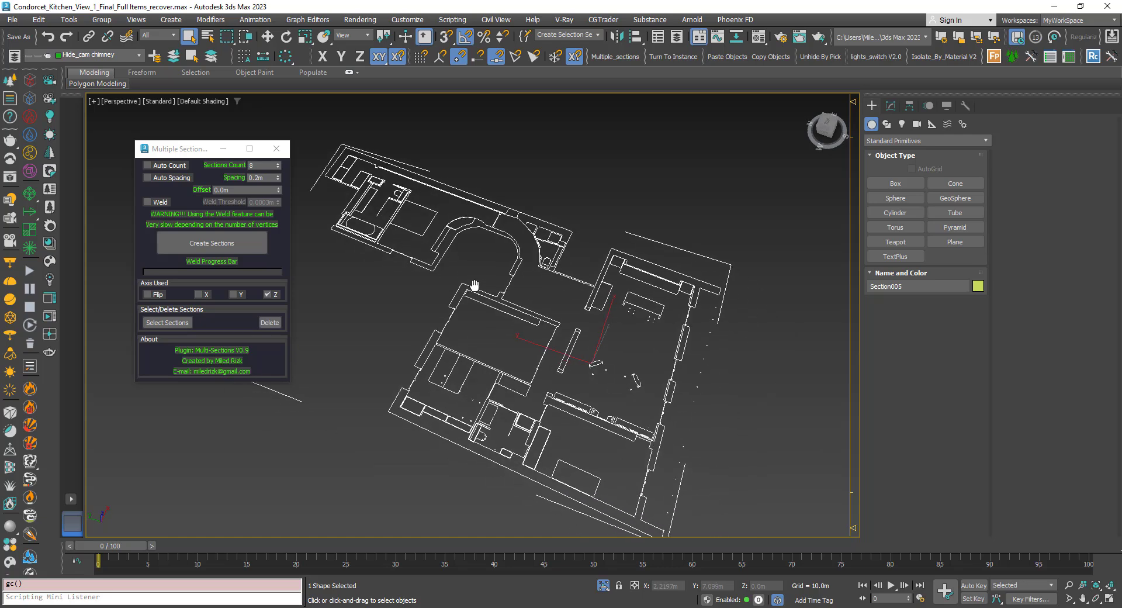
scroll(577, 395, up, 10)
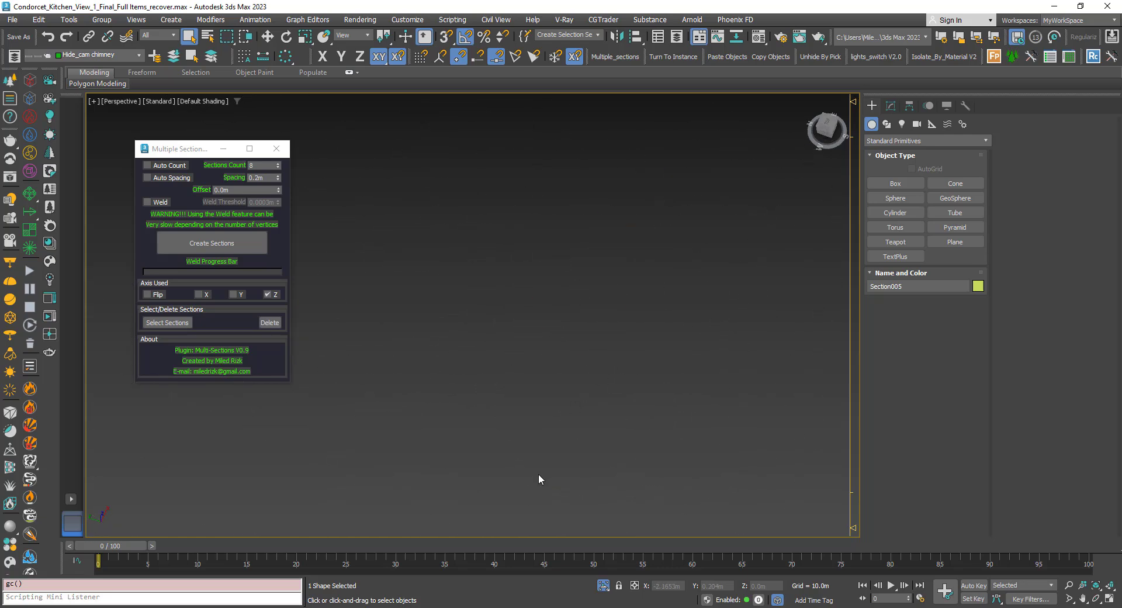
scroll(525, 447, down, 5)
scroll(605, 340, up, 2)
scroll(593, 344, down, 1)
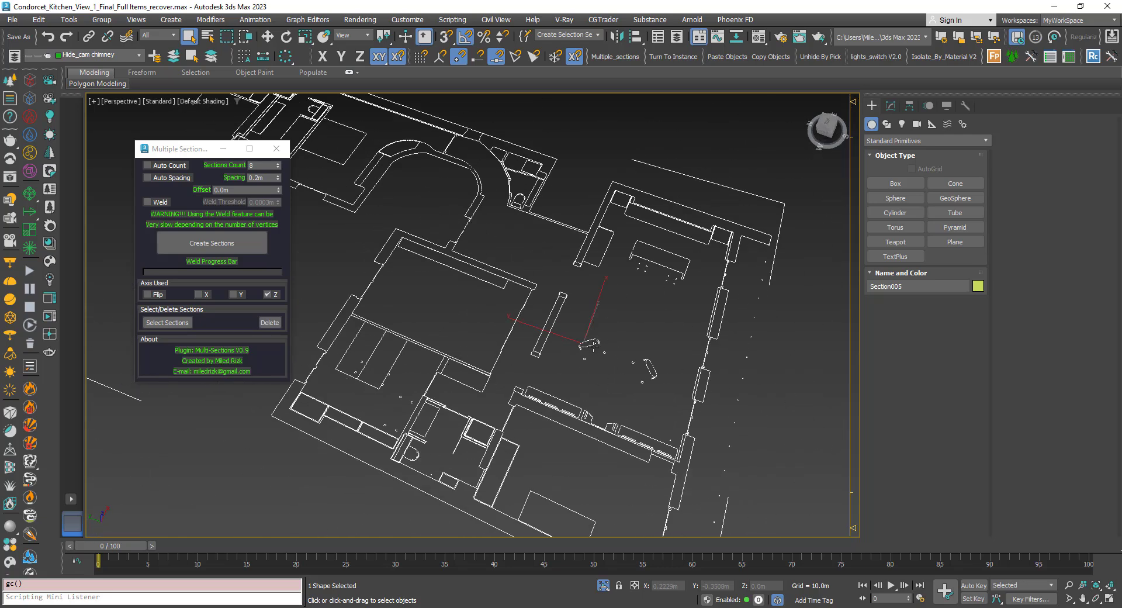
scroll(453, 436, up, 8)
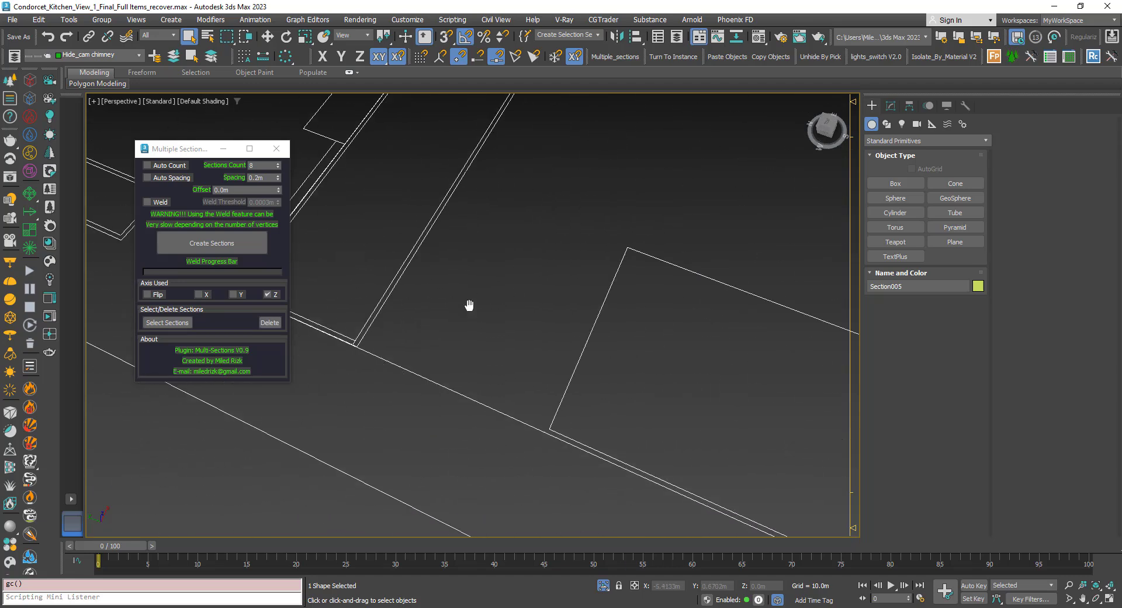
scroll(432, 337, down, 5)
scroll(528, 324, up, 6)
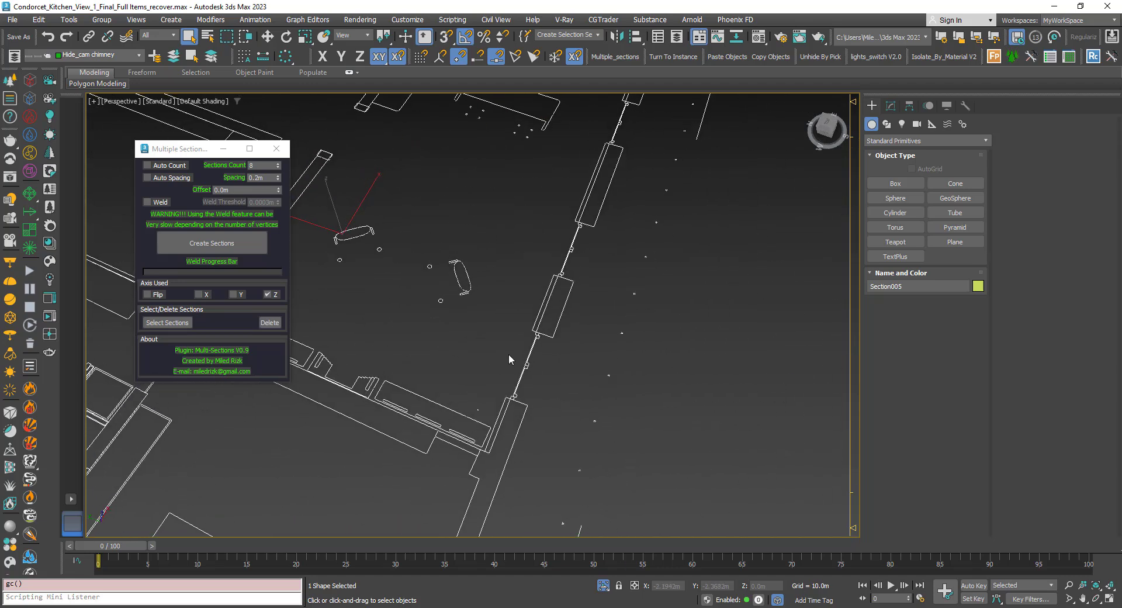
scroll(548, 318, up, 3)
scroll(531, 351, down, 4)
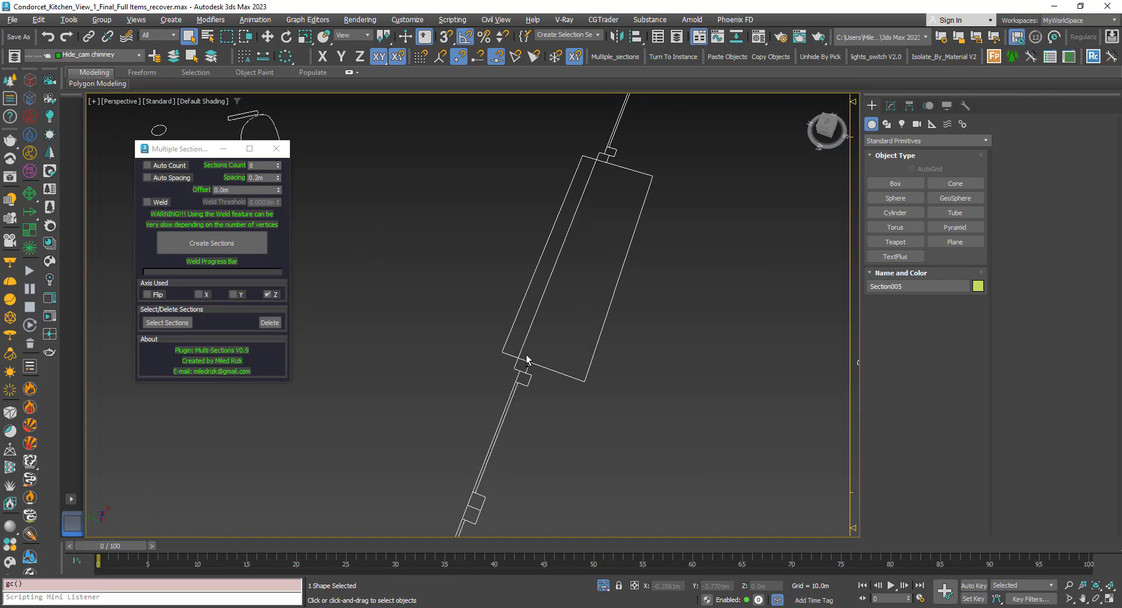
scroll(526, 359, down, 6)
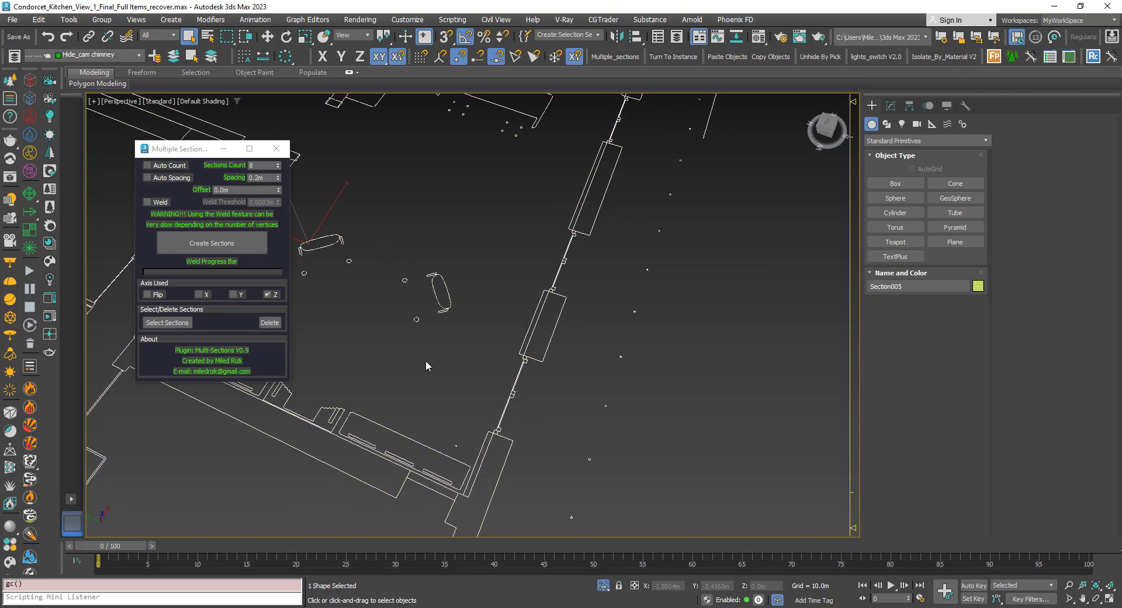
scroll(549, 369, up, 5)
click(549, 368)
- Isolate the green Section004 strip among the kitchen sections
scroll(540, 400, down, 5)
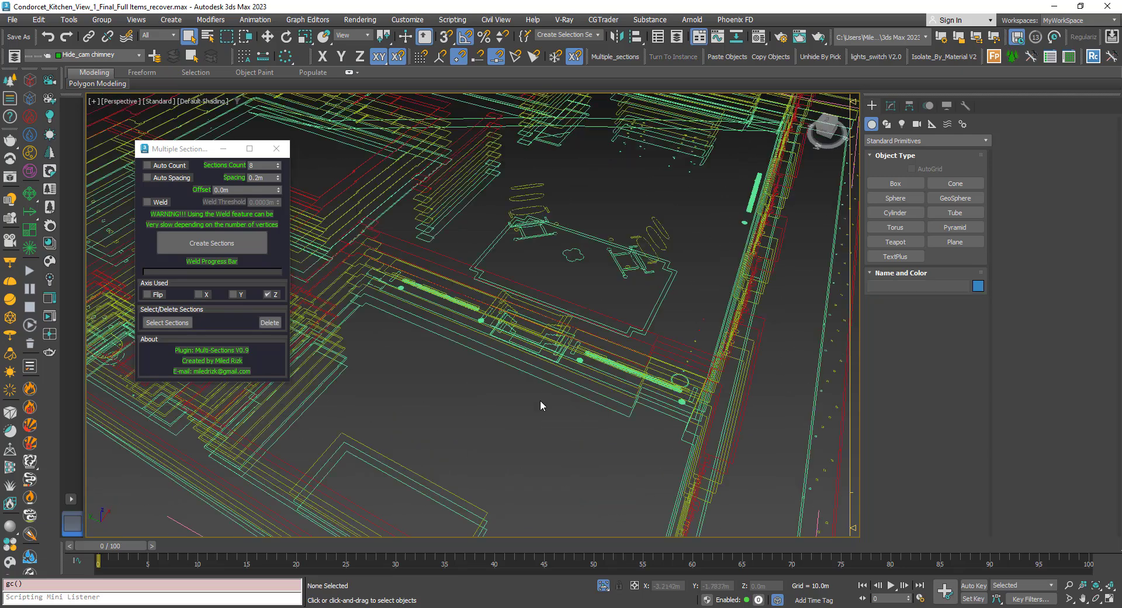
scroll(529, 345, up, 3)
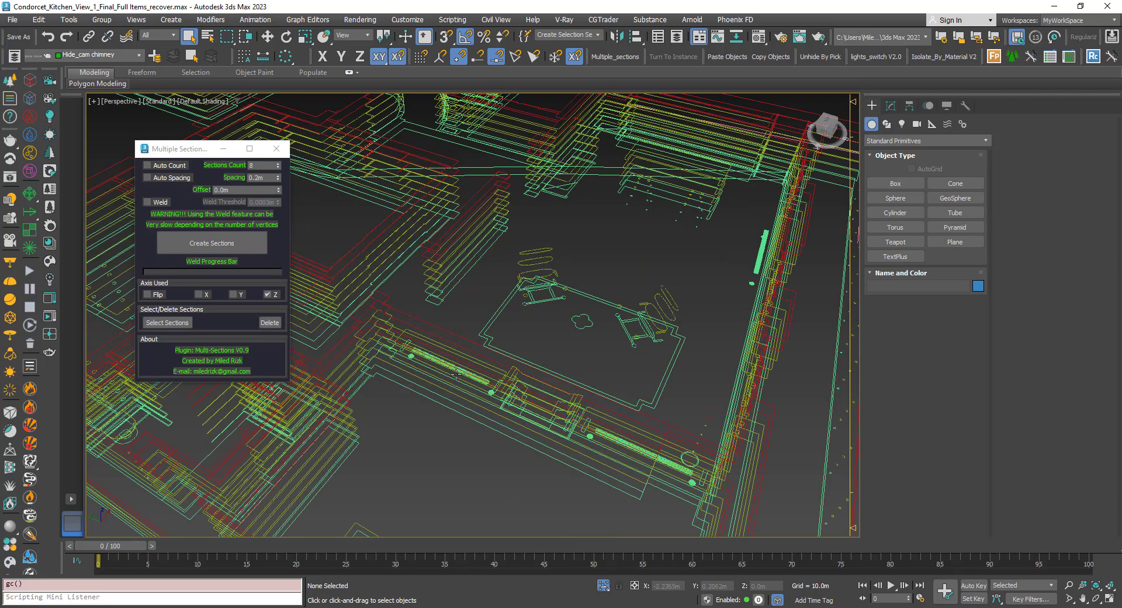
scroll(457, 375, up, 3)
scroll(456, 374, down, 3)
scroll(479, 397, up, 3)
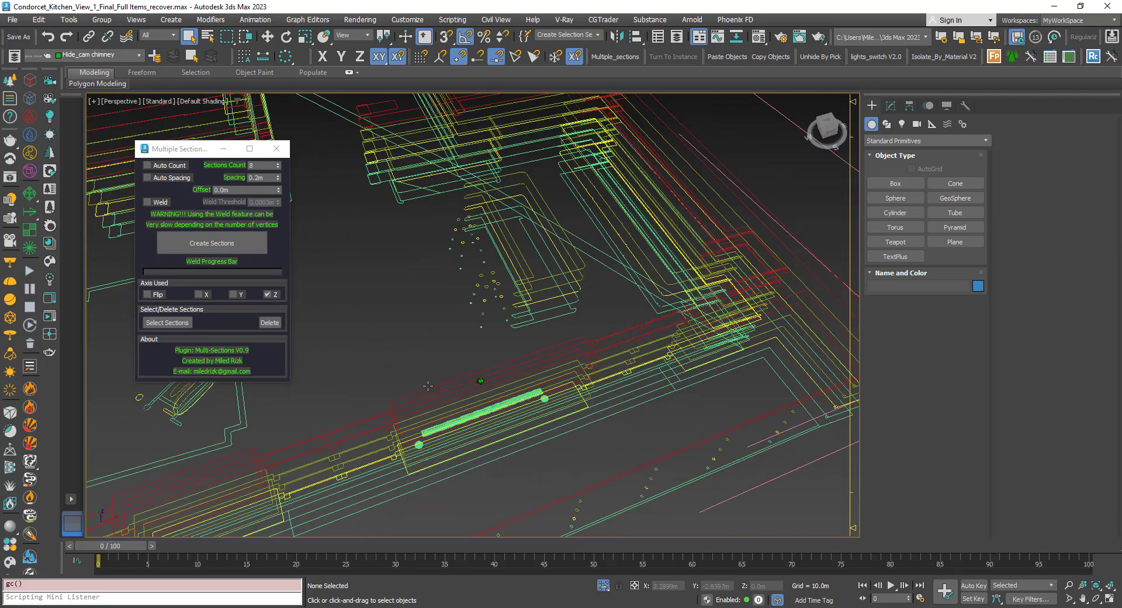
middle_drag(503, 409, 656, 481)
scroll(584, 380, down, 3)
scroll(459, 314, up, 2)
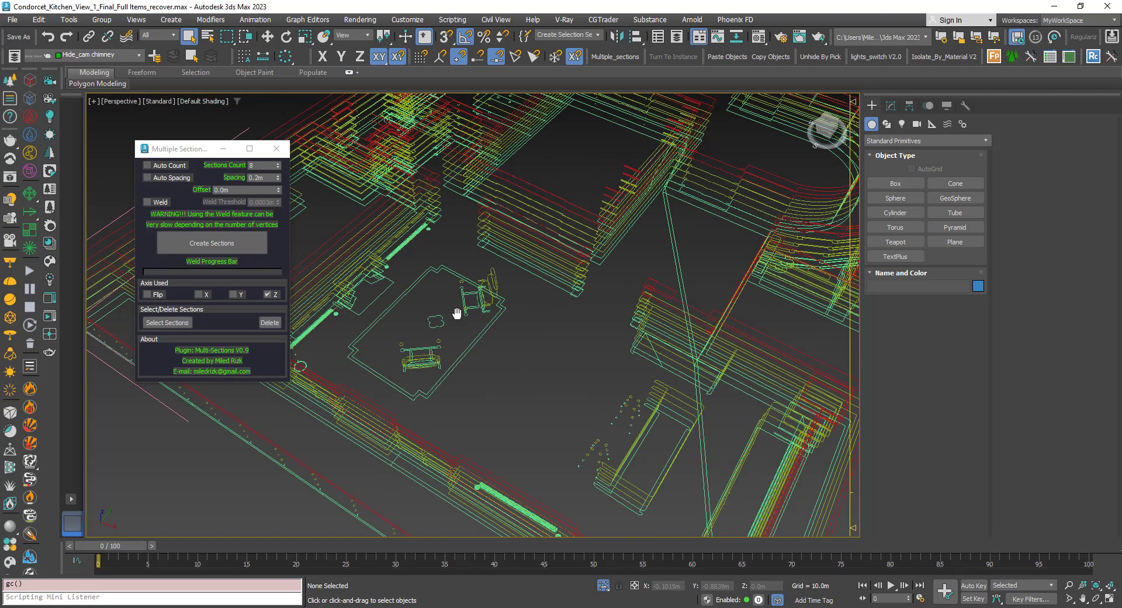
scroll(483, 379, down, 2)
scroll(482, 379, up, 2)
scroll(509, 419, up, 4)
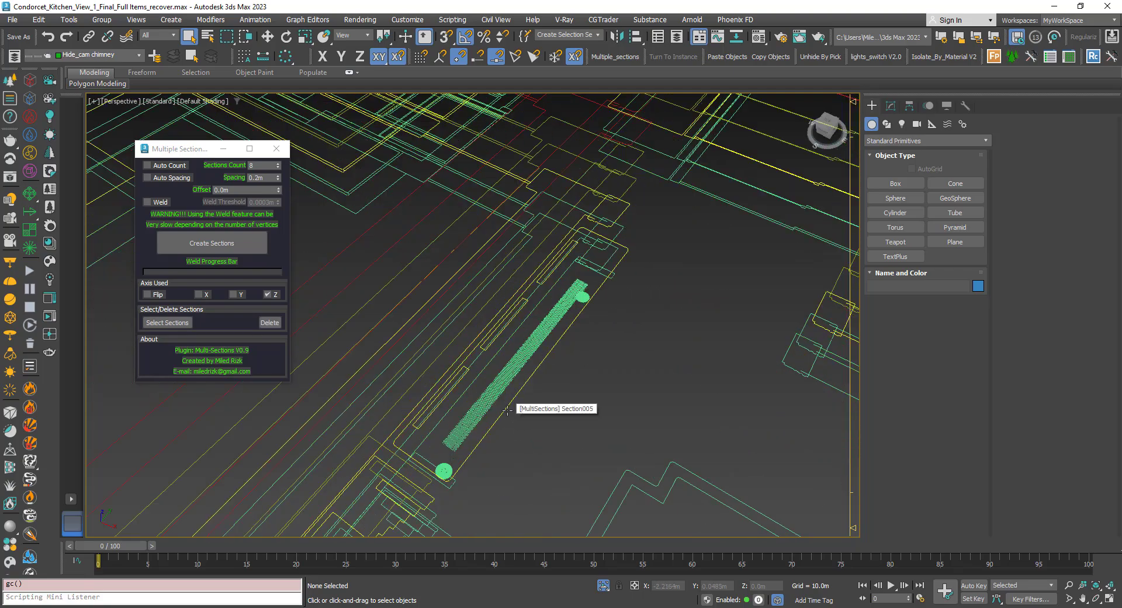
click(472, 395)
right_click(473, 395)
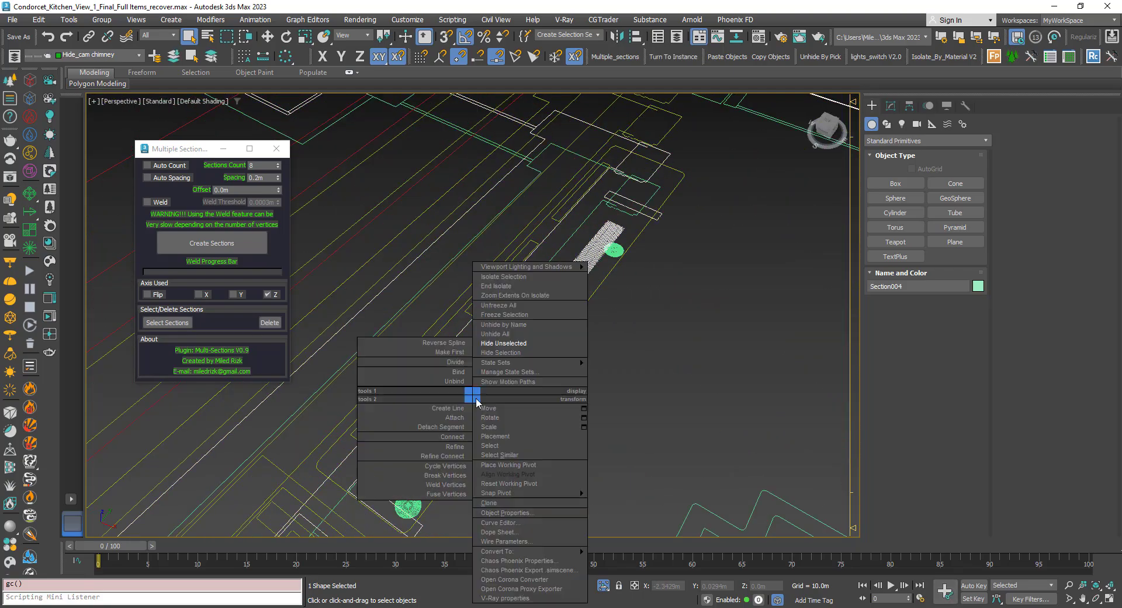
click(490, 350)
- In the Forest Pack demo scene, select the Forest001 tree object
scroll(484, 328, down, 5)
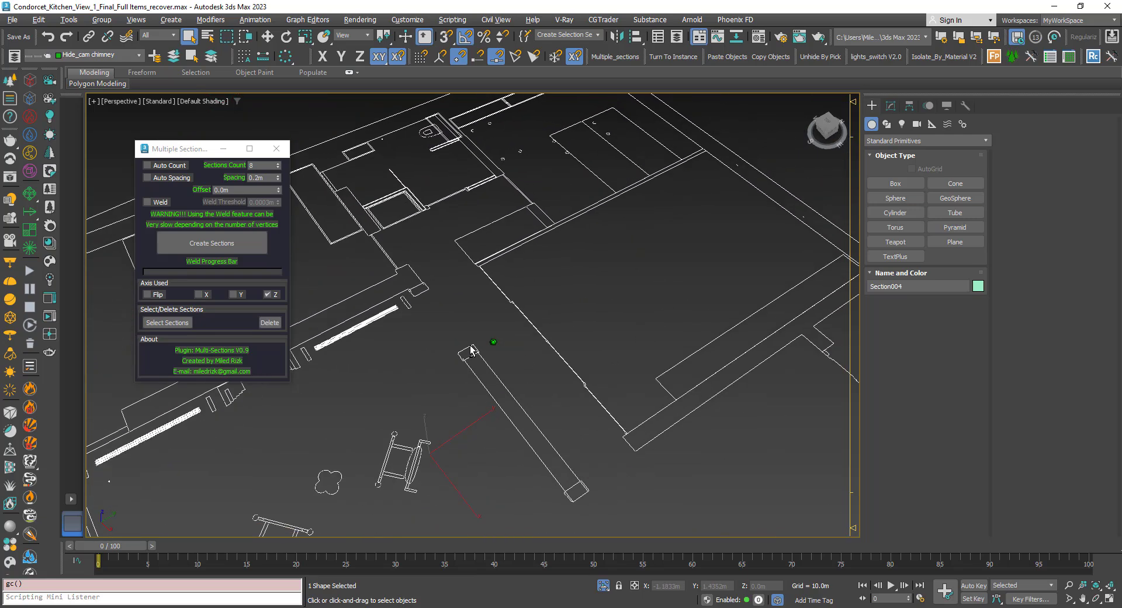
scroll(380, 460, up, 3)
scroll(436, 364, up, 3)
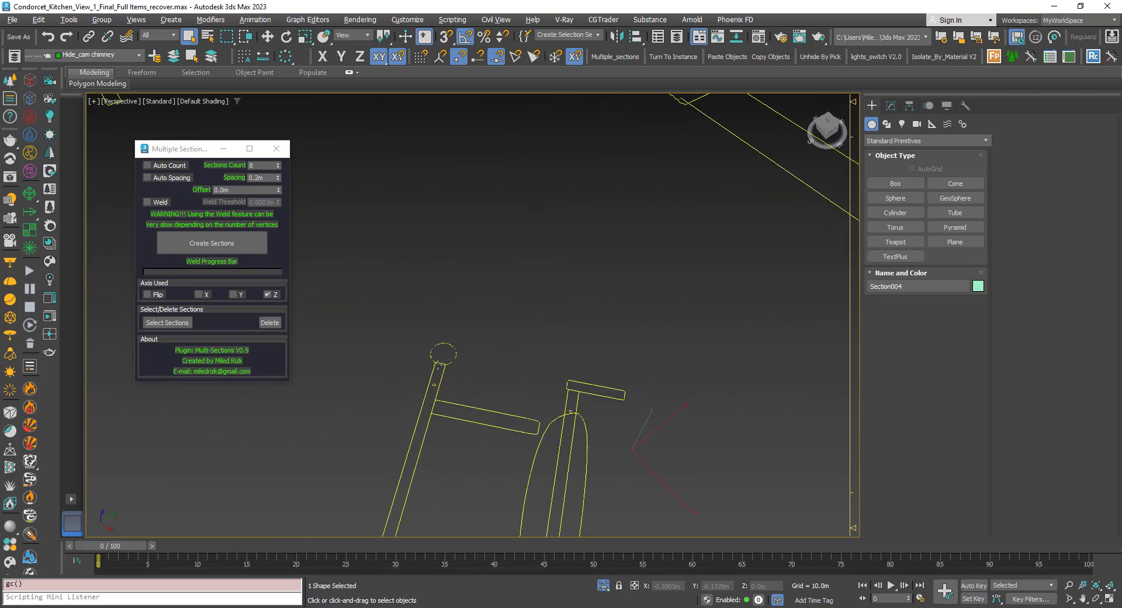
scroll(450, 342, down, 4)
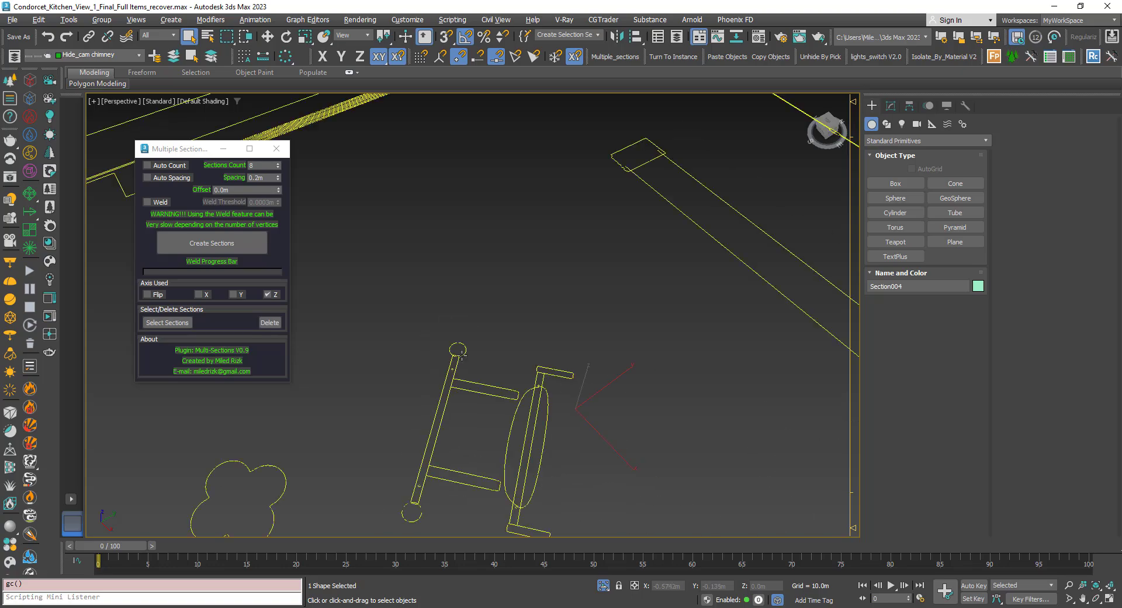
scroll(405, 288, up, 10)
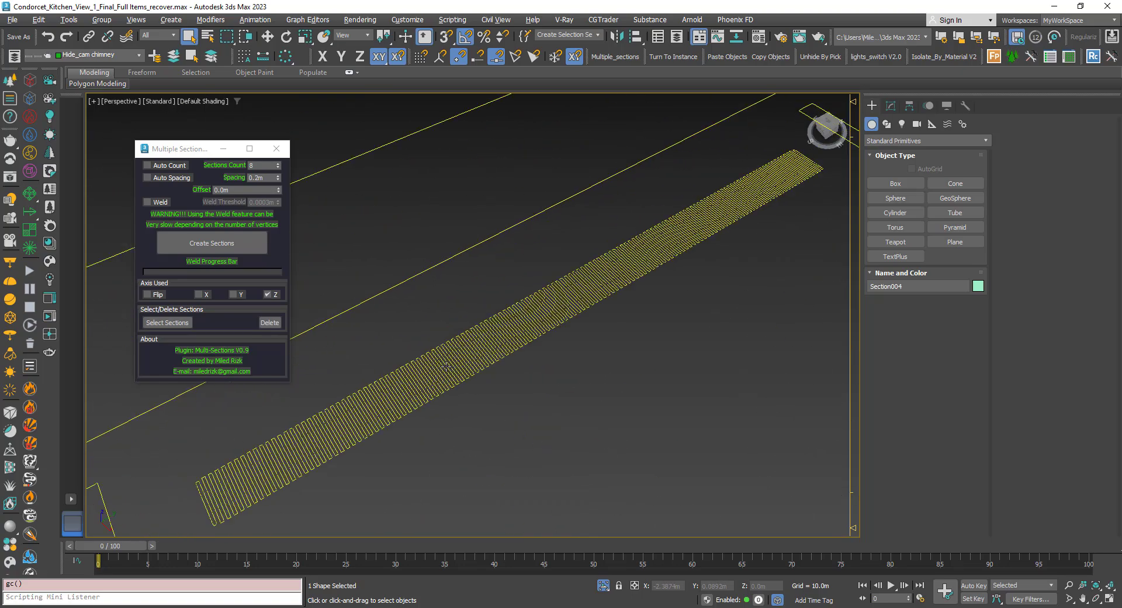
scroll(449, 370, down, 10)
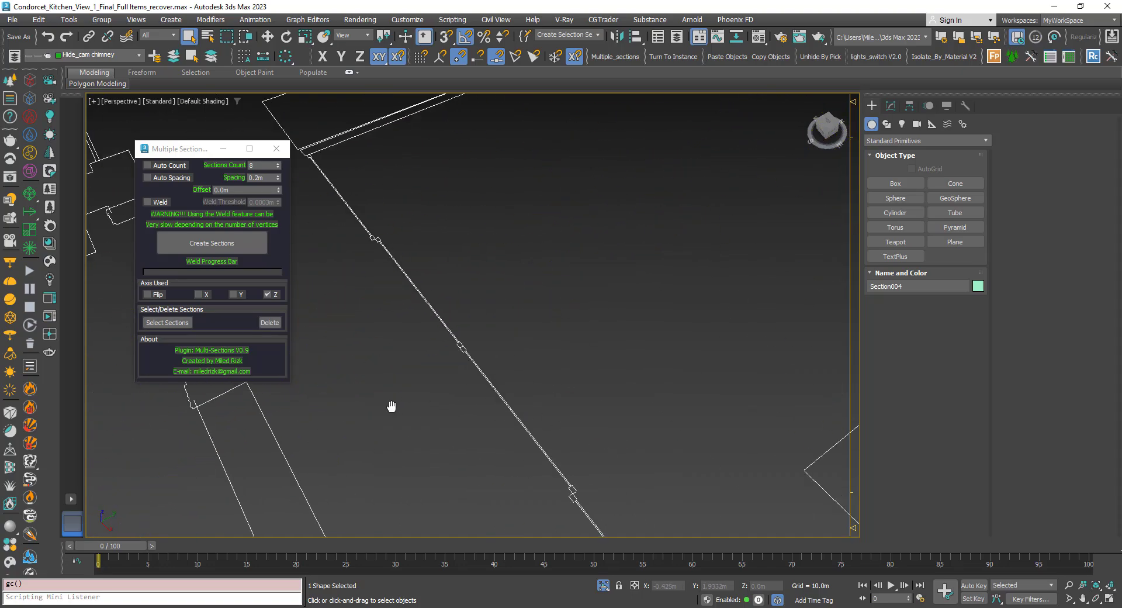
scroll(422, 377, up, 6)
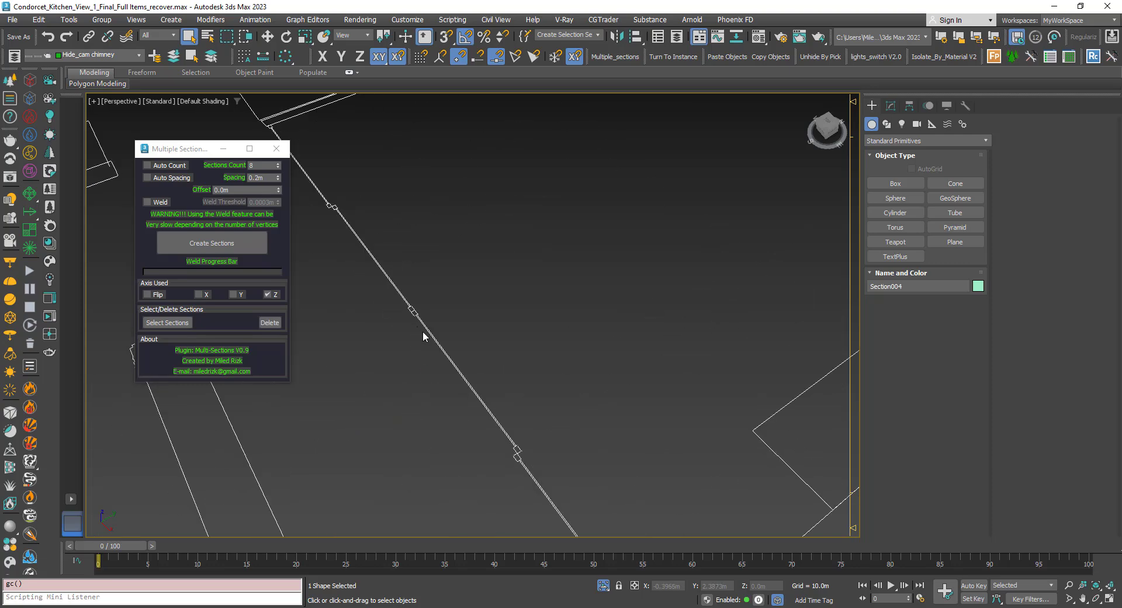
scroll(430, 345, down, 5)
scroll(438, 364, down, 6)
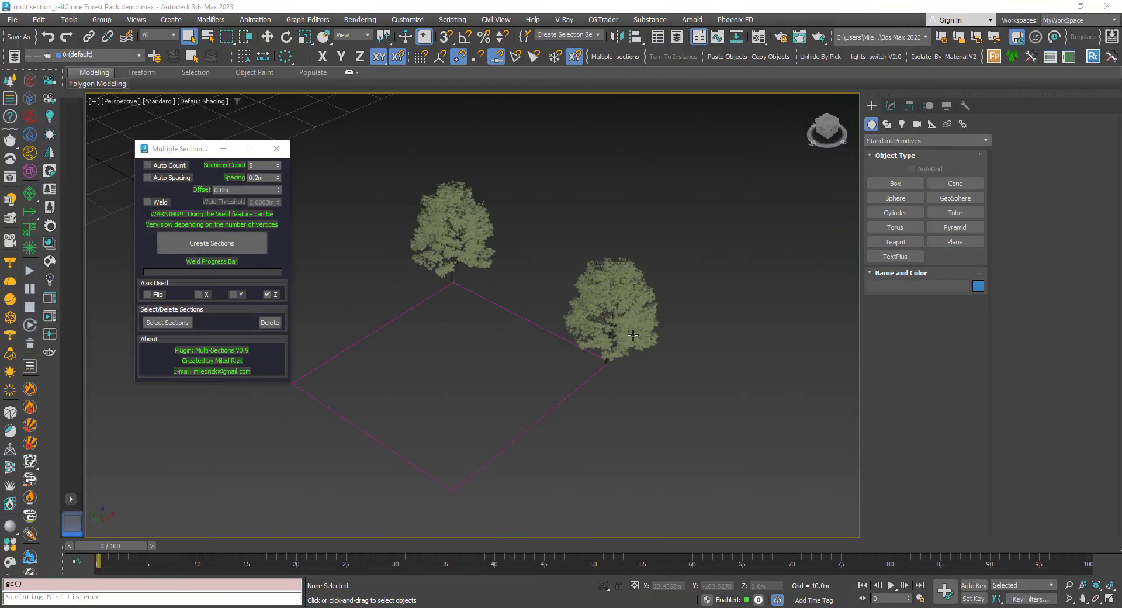
click(634, 335)
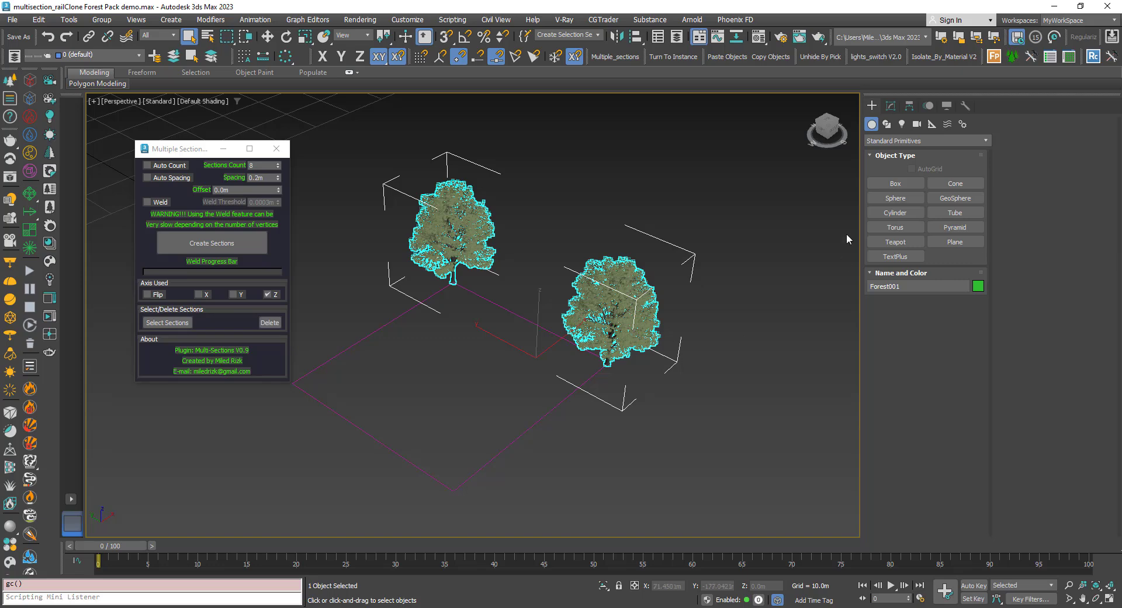
- Show Forest001's settings in the Modify panel and marquee-select both trees and the spline
click(885, 109)
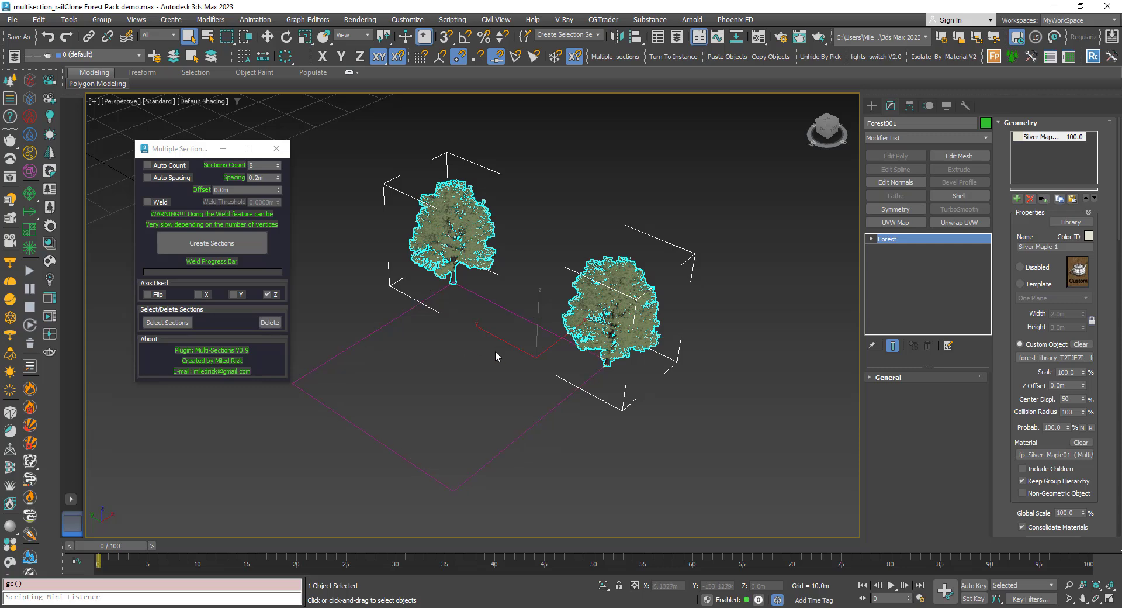
scroll(519, 340, down, 4)
drag(389, 205, 379, 195)
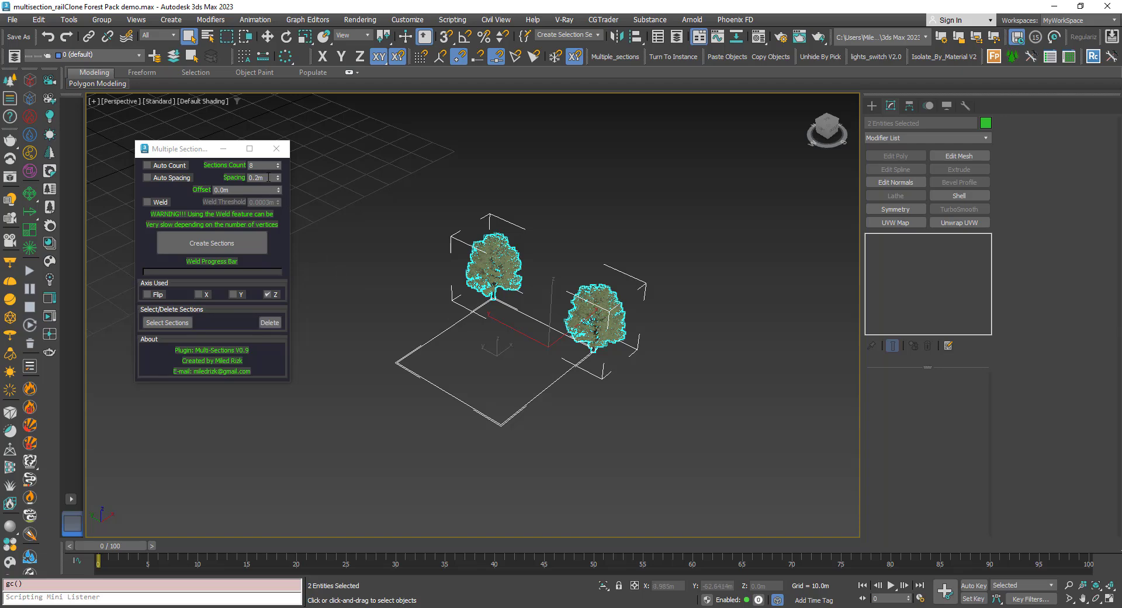
scroll(519, 273, up, 3)
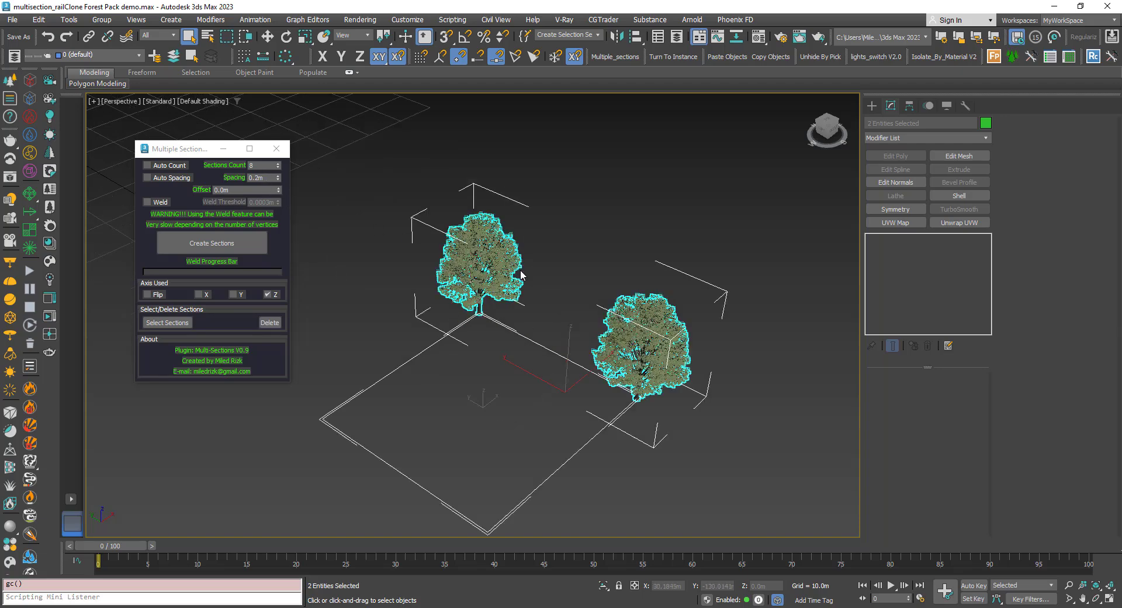
- Set Sections Count to 16 and create the sections around the trees
click(266, 179)
double_click(263, 166)
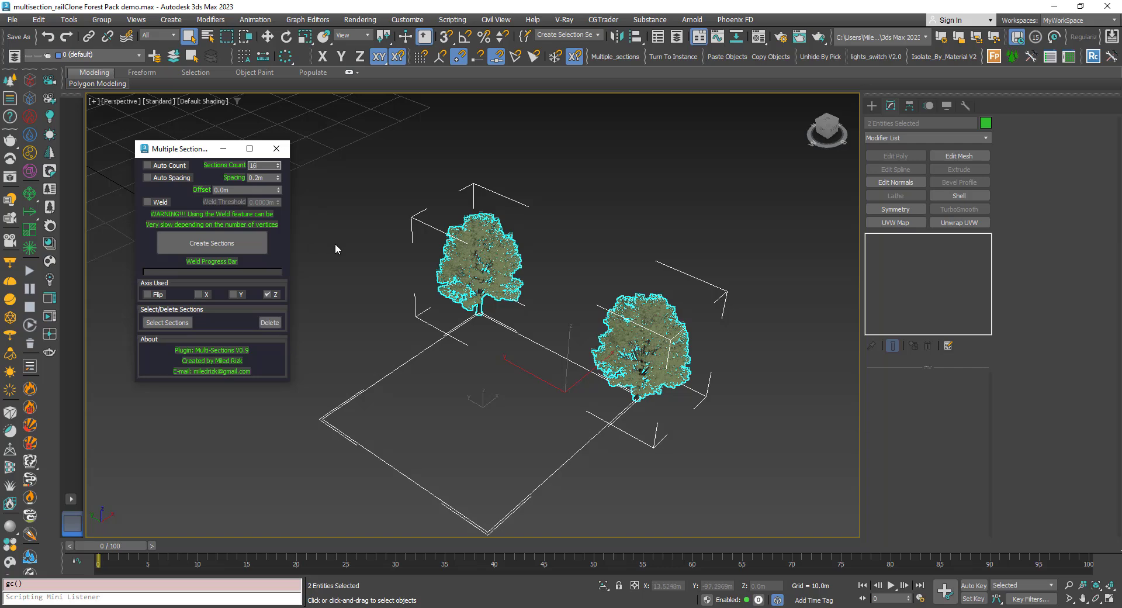
click(217, 248)
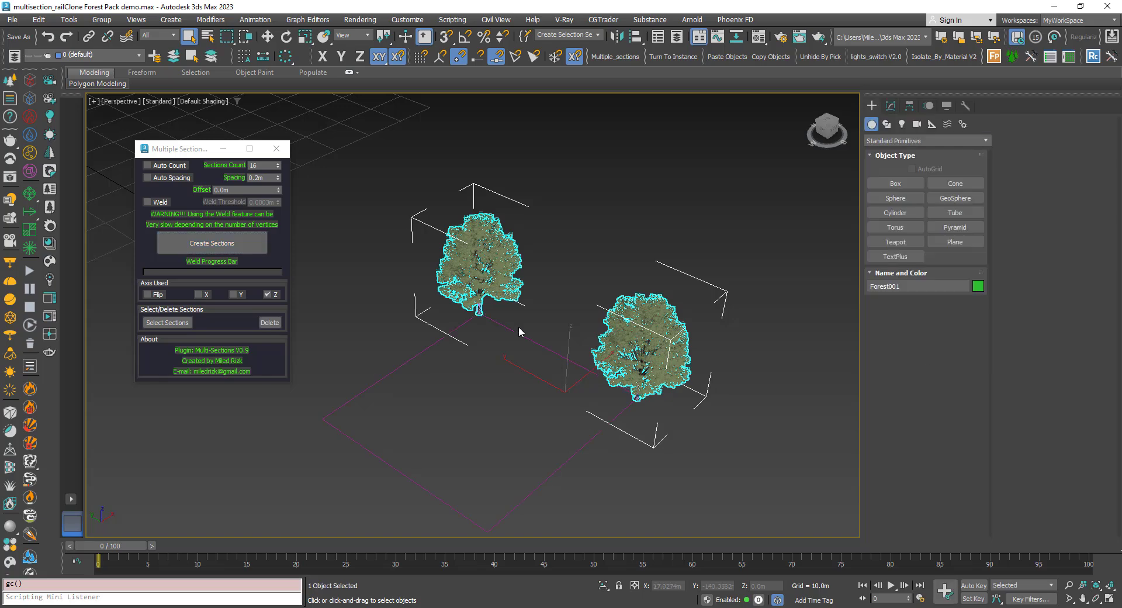
scroll(652, 368, up, 3)
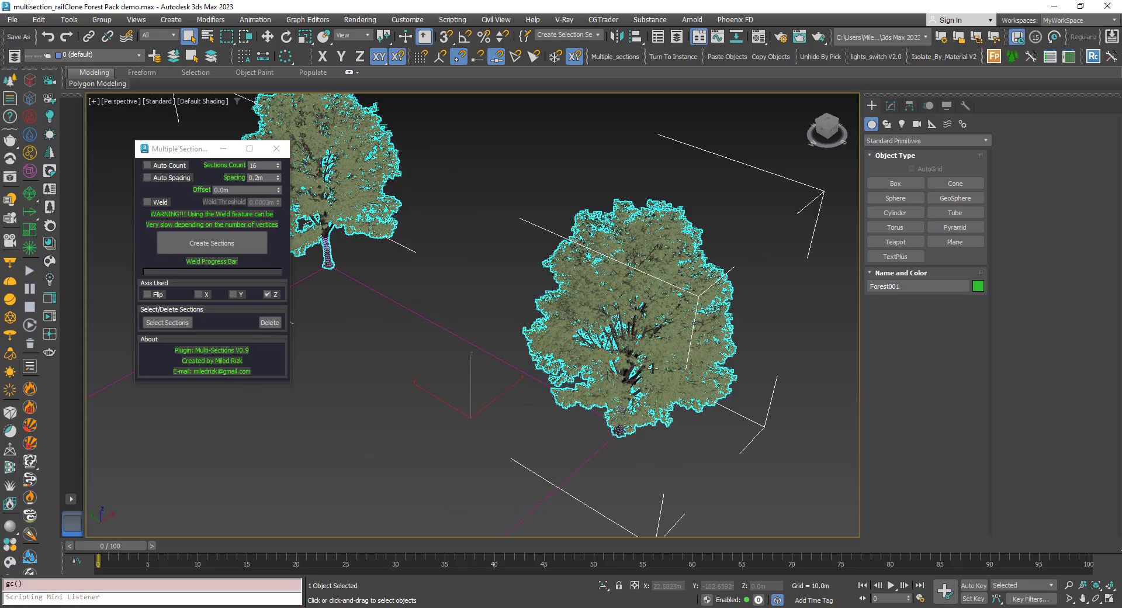
scroll(605, 351, up, 4)
scroll(595, 324, up, 5)
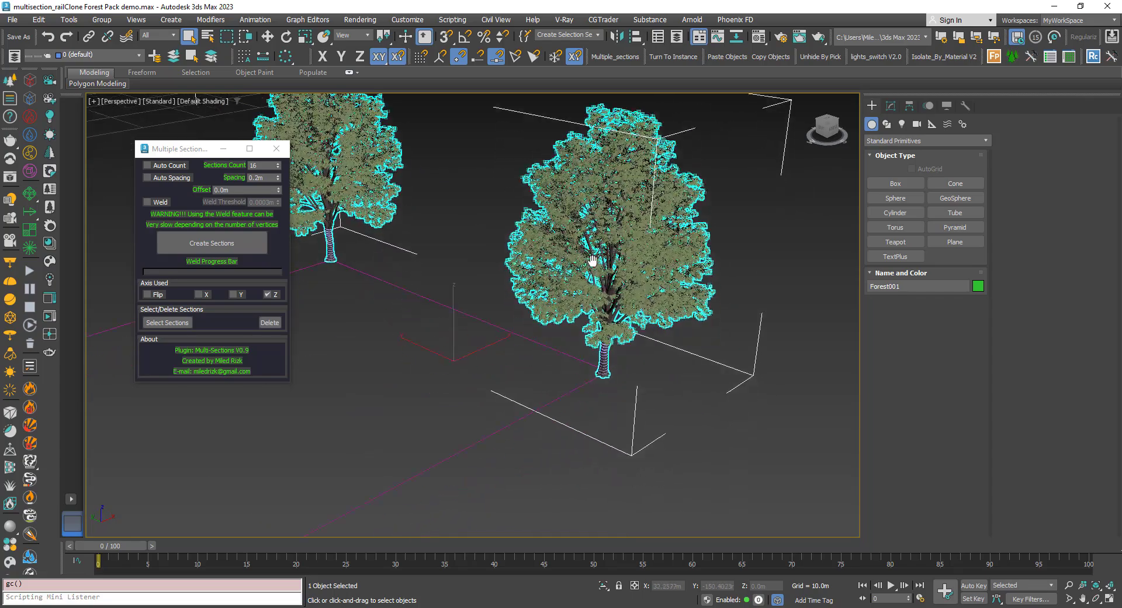
scroll(581, 288, up, 3)
scroll(580, 289, up, 4)
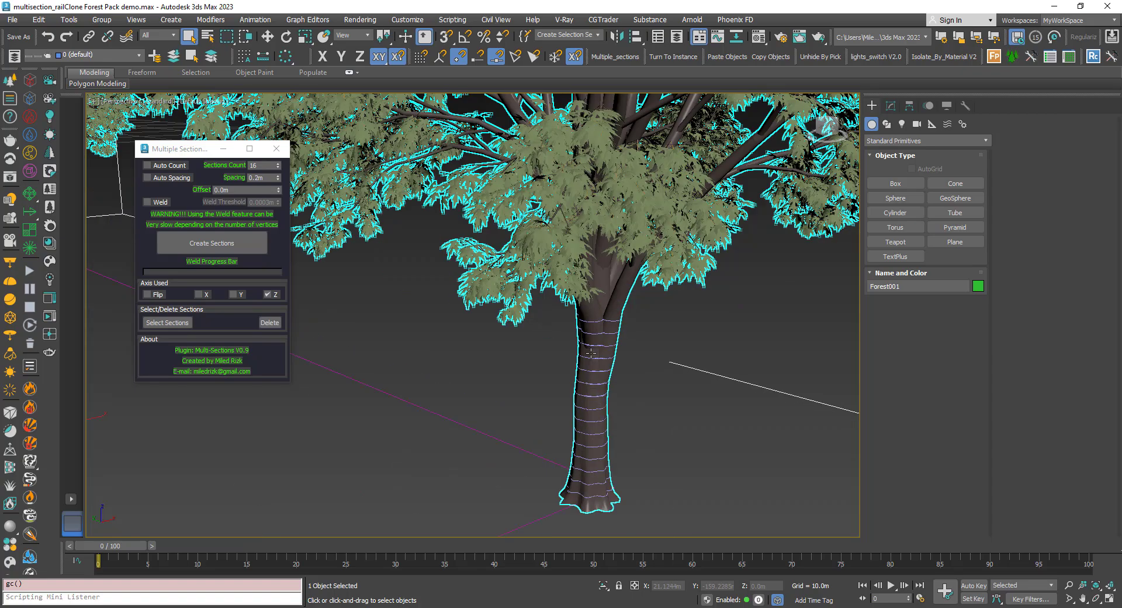
scroll(581, 349, up, 2)
scroll(580, 348, down, 1)
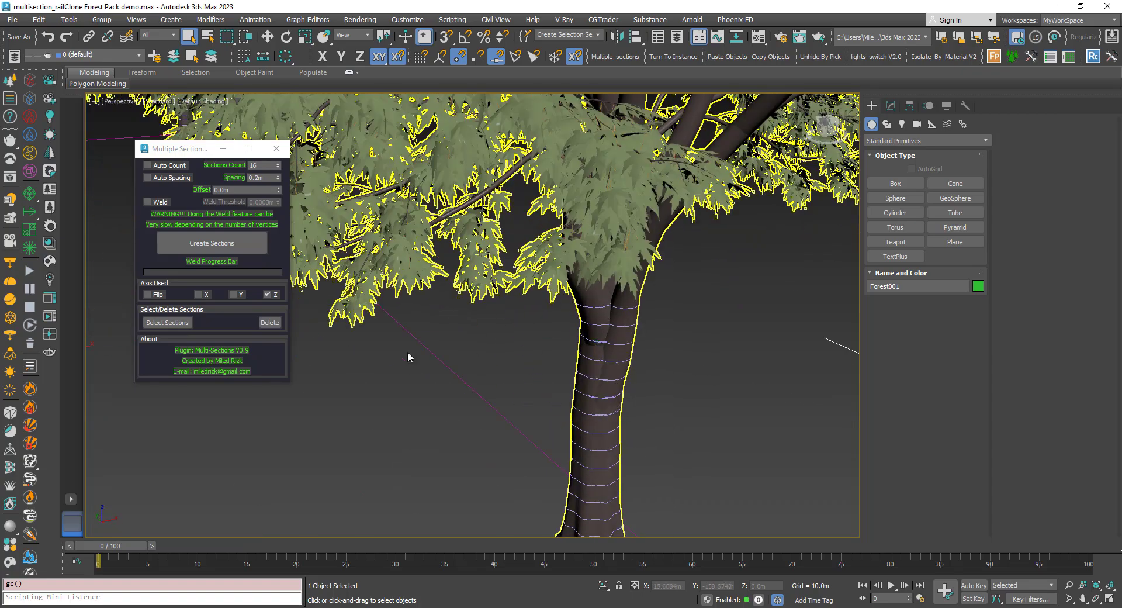
scroll(407, 352, down, 8)
scroll(408, 353, up, 2)
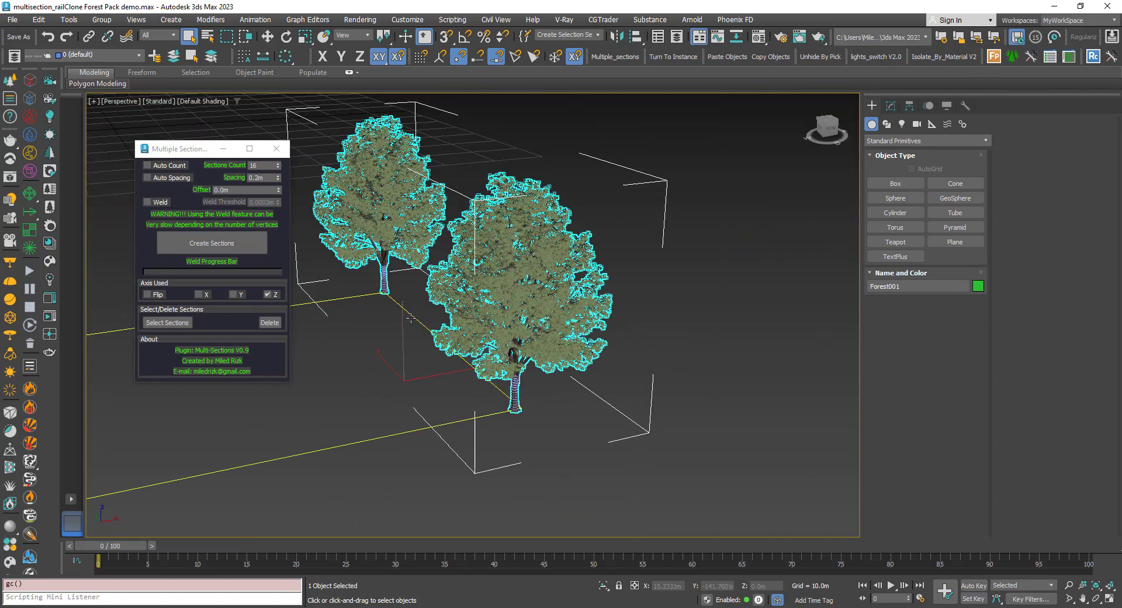
- Change spacing to 1.5m, regenerate the tree sections, and select the MultiSections group
click(267, 178)
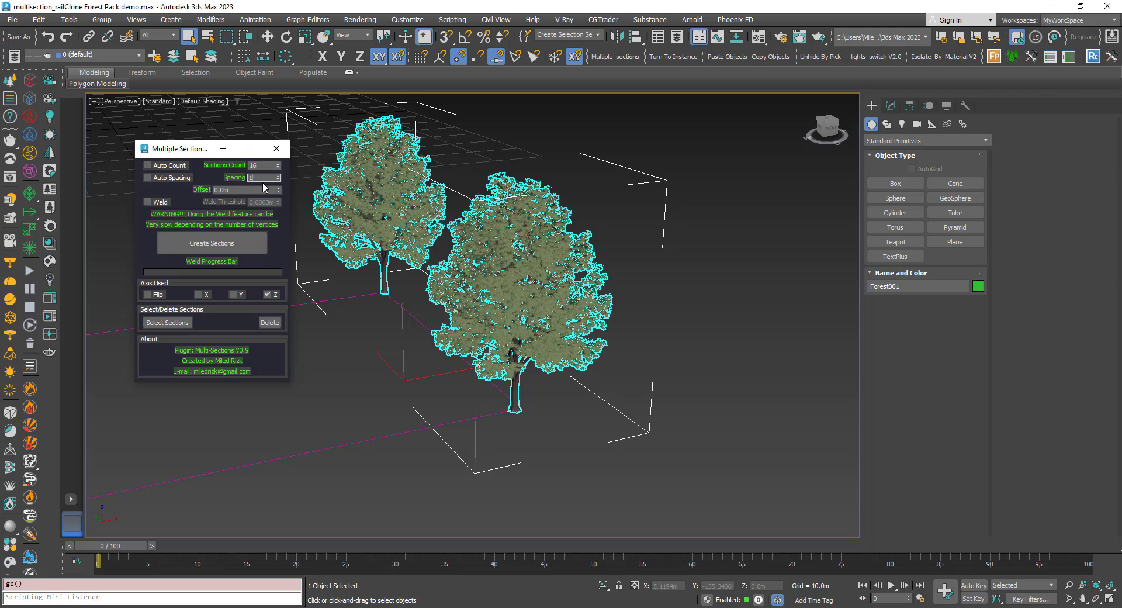
text(1.5)
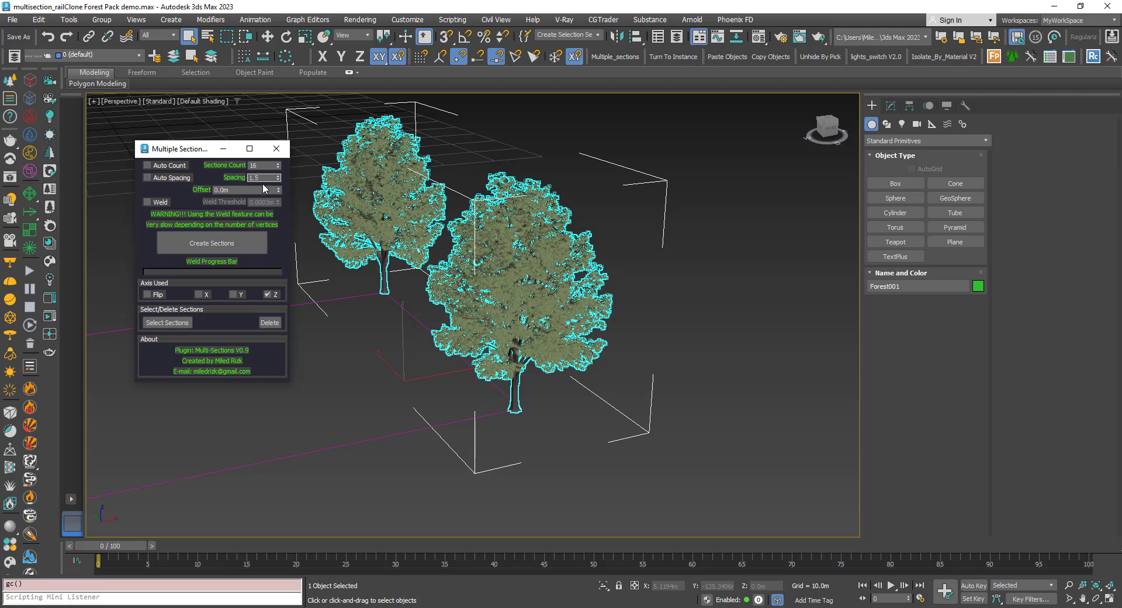
click(243, 245)
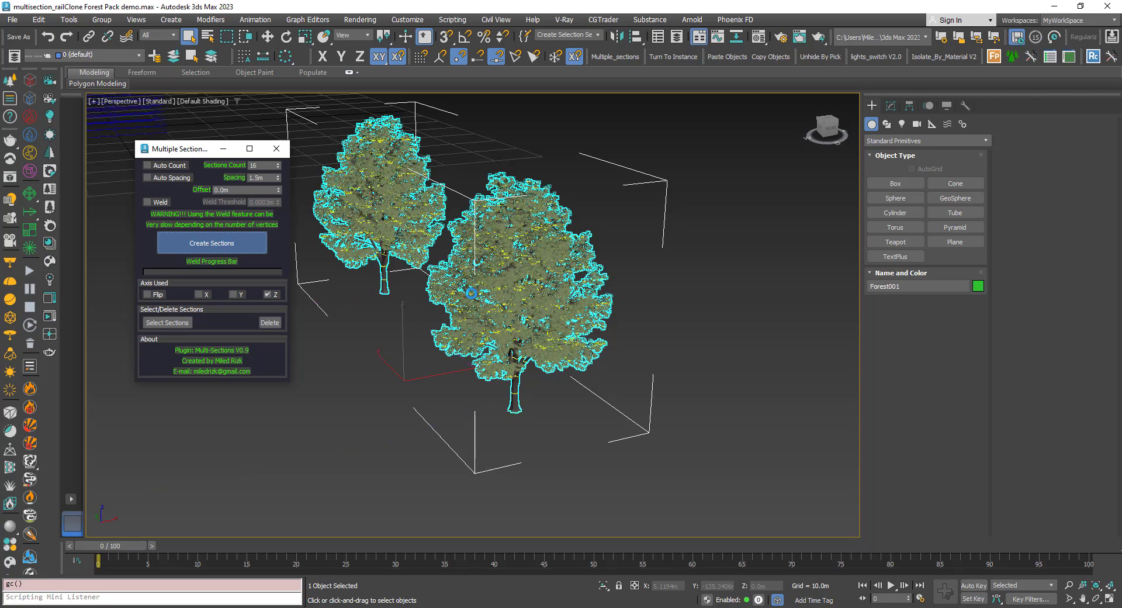
mouse_move(526, 296)
alt+middle_down()
mouse_move(559, 298)
mouse_move(544, 301)
alt+middle_up()
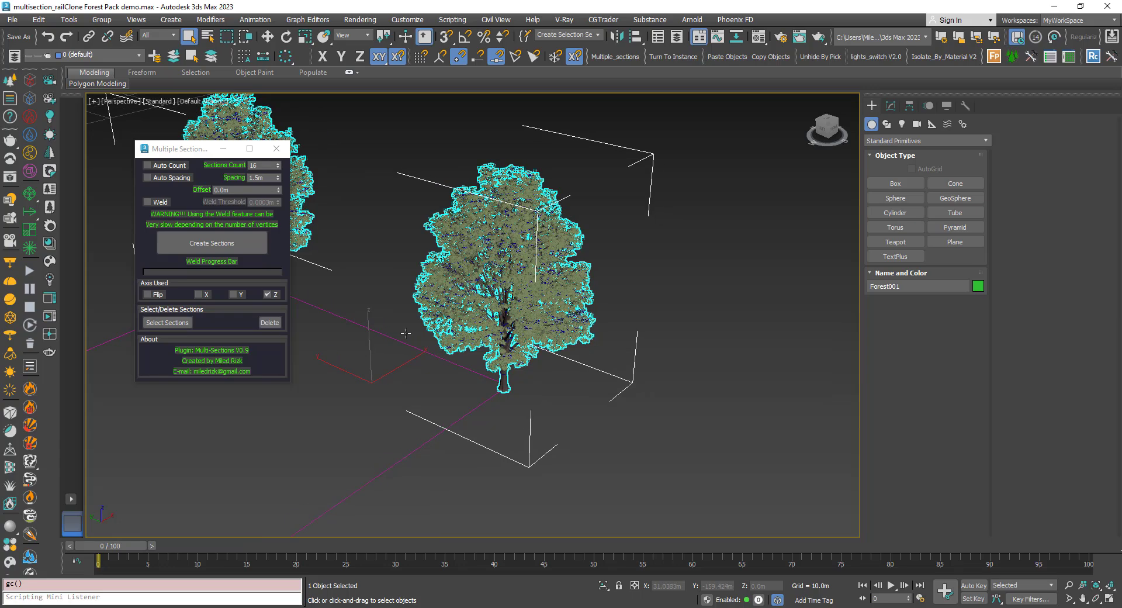
click(157, 322)
- Hide the original trees, orbit around the section slices, and choose Select and Non-uniform Scale
right_click(474, 310)
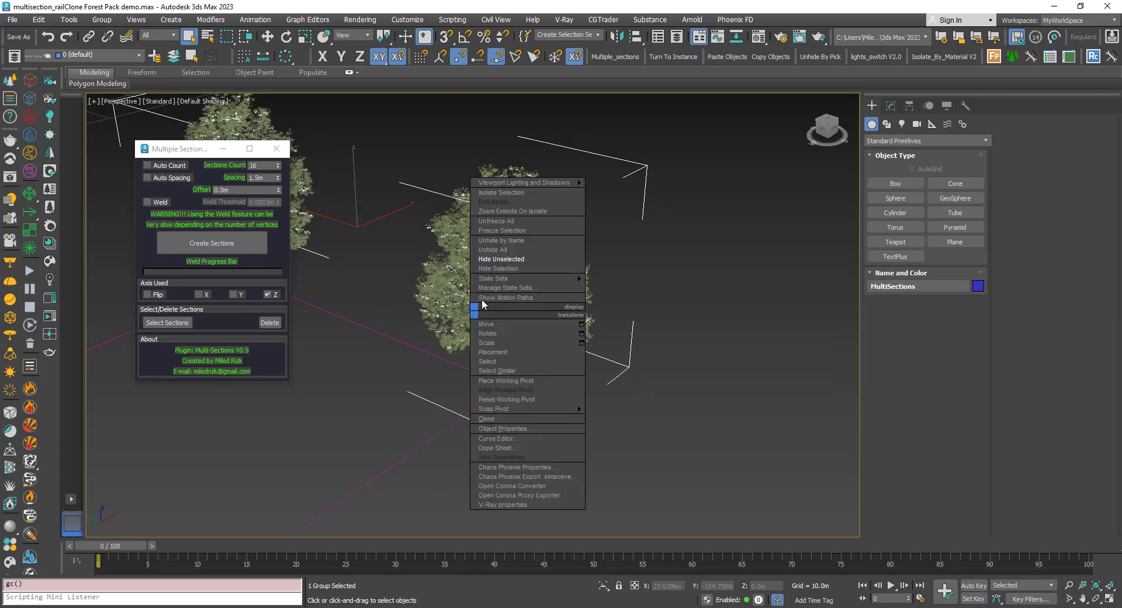
click(499, 269)
alt+middle_drag(403, 257, 483, 275)
scroll(517, 325, up, 5)
scroll(514, 304, down, 10)
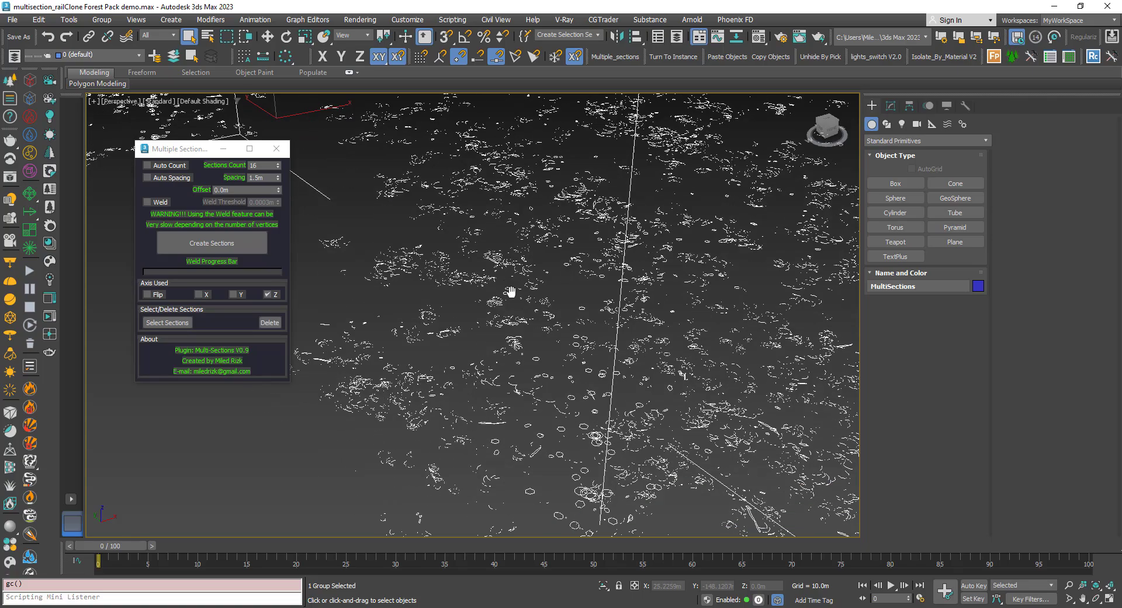
scroll(542, 295, up, 2)
alt+middle_drag(540, 295, 572, 286)
scroll(521, 241, up, 3)
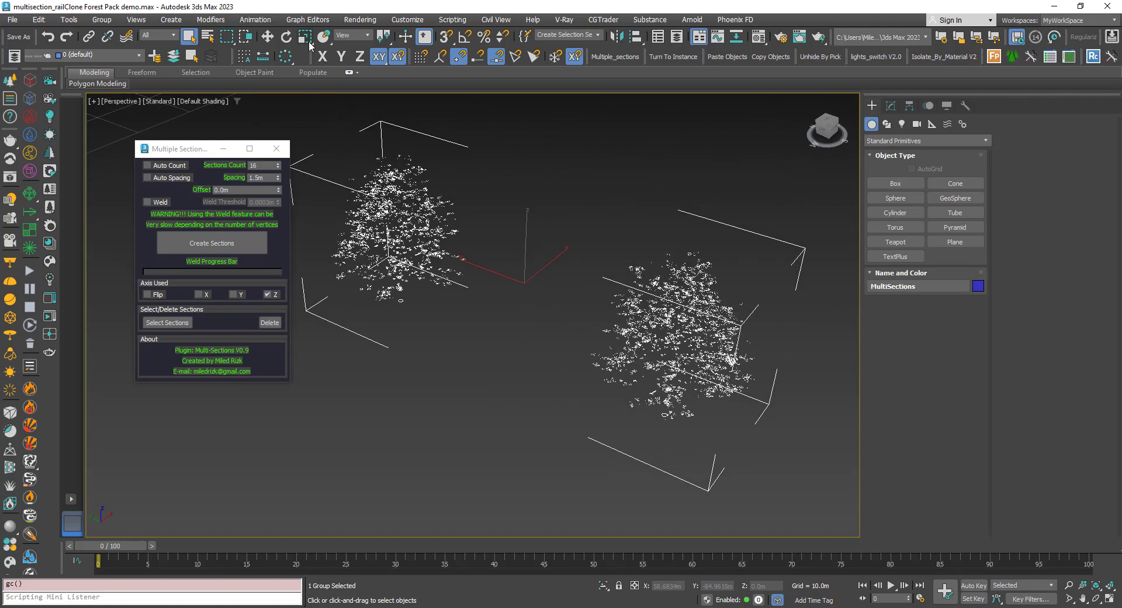
drag(306, 37, 309, 76)
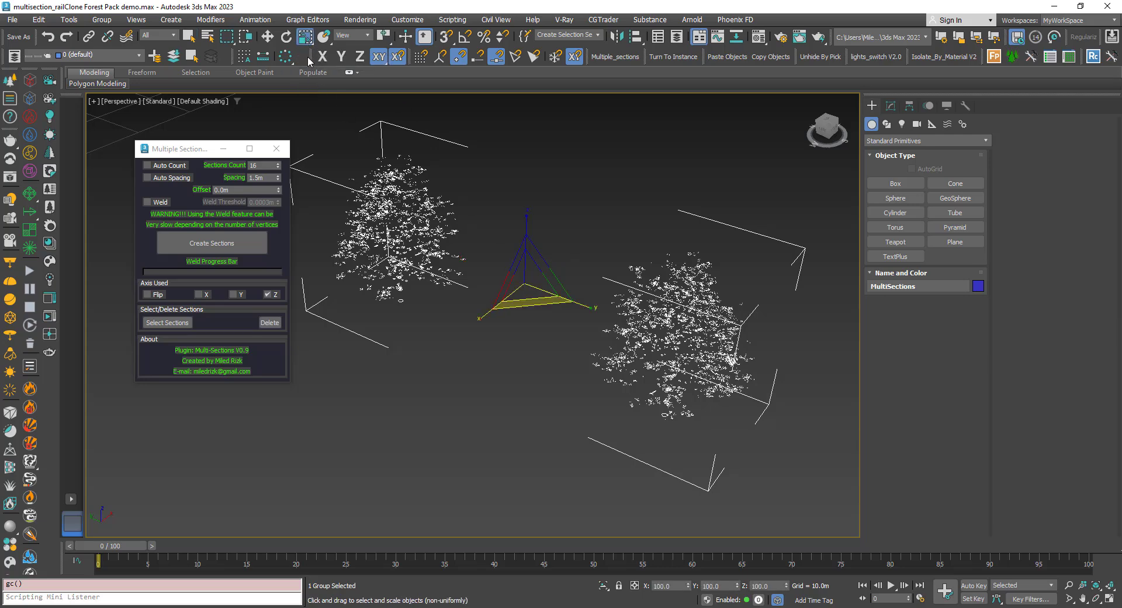
- Flatten the tree slices by resetting the Z scale to zero in the Scale Type-In
right_click(304, 37)
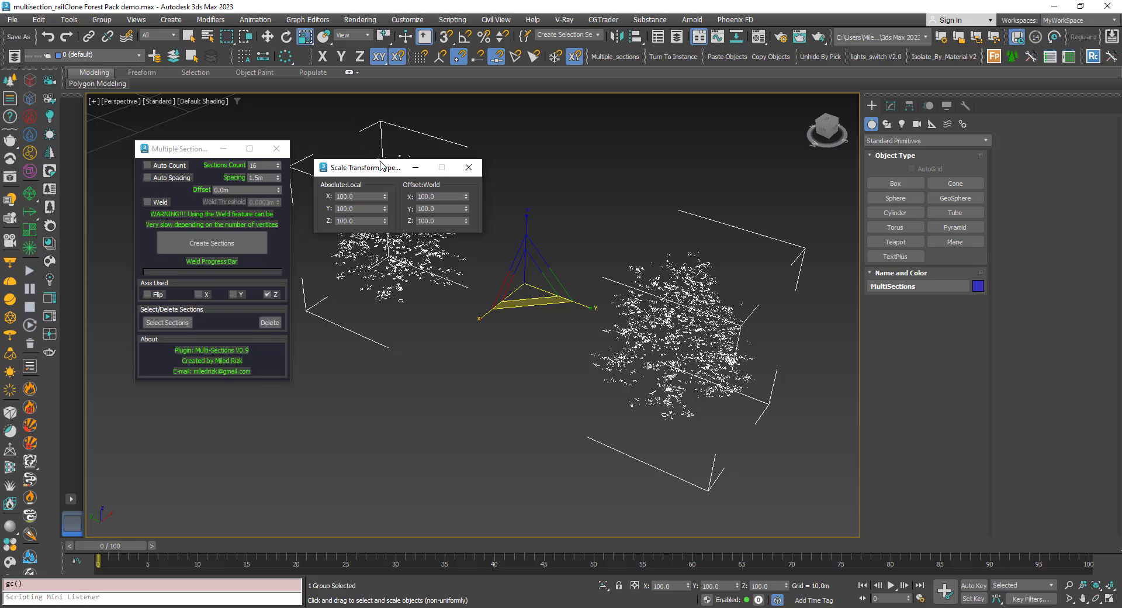
right_click(466, 221)
click(468, 167)
alt+middle_drag(644, 322, 653, 319)
- Check the flattened outline from Top view, return to Perspective, and reframe both tree groups
key(t)
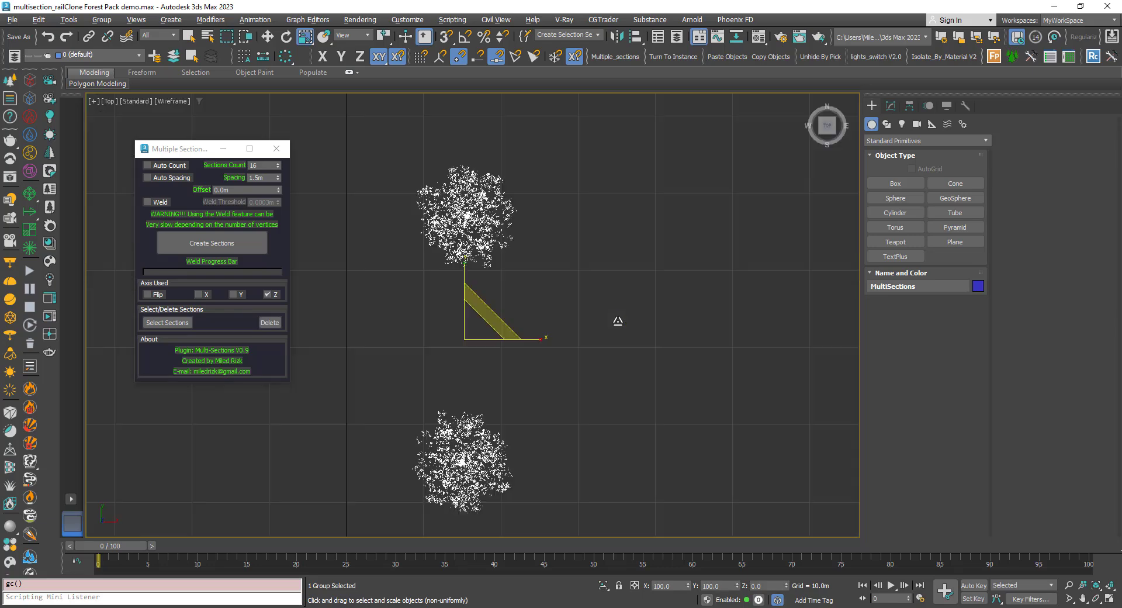
scroll(489, 173, up, 5)
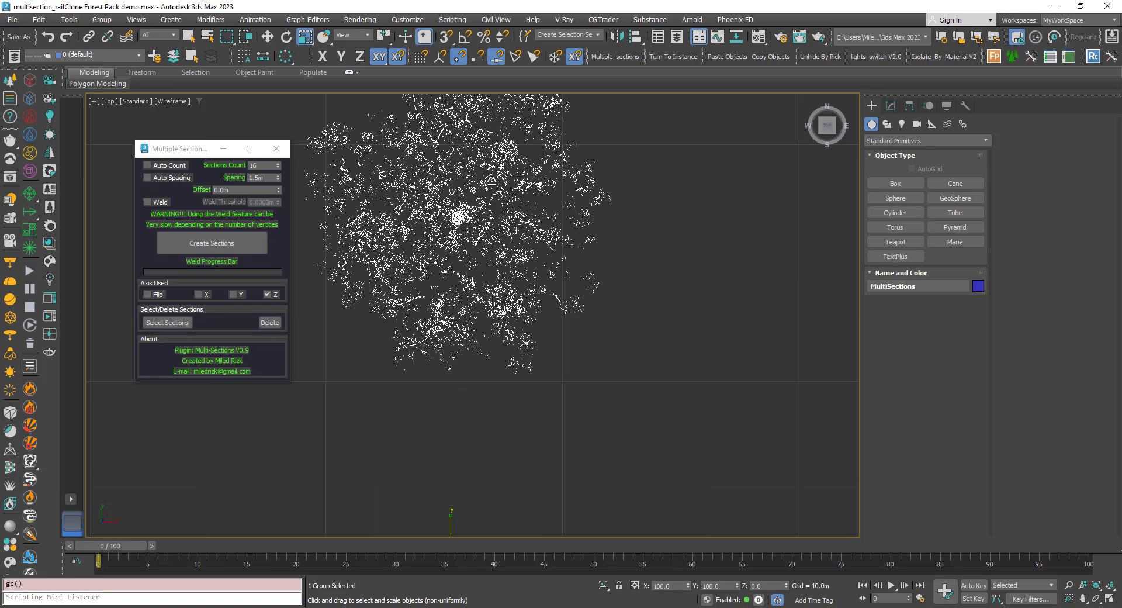
scroll(494, 190, down, 4)
key(p)
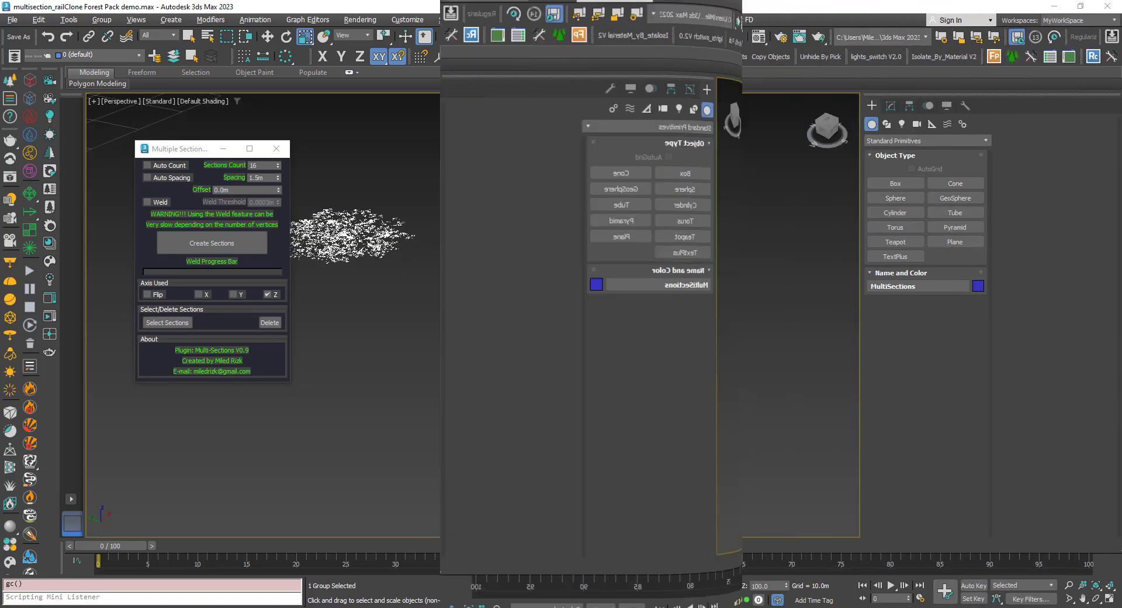
mouse_move(513, 385)
middle_down()
mouse_move(504, 392)
mouse_move(513, 392)
middle_up()
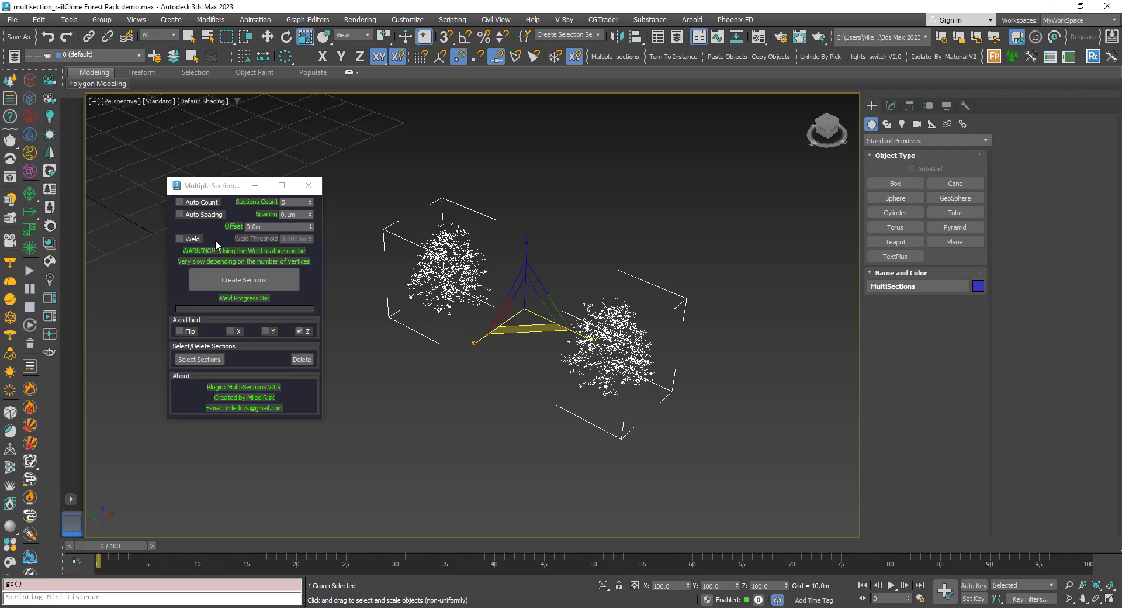
drag(204, 186, 202, 207)
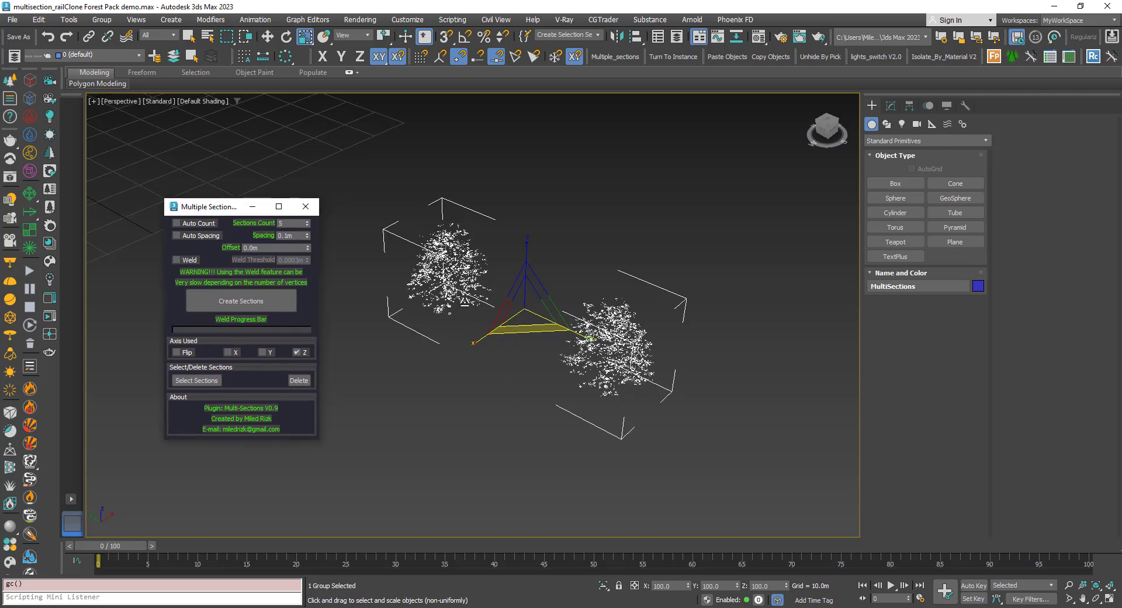
middle_drag(466, 302, 463, 294)
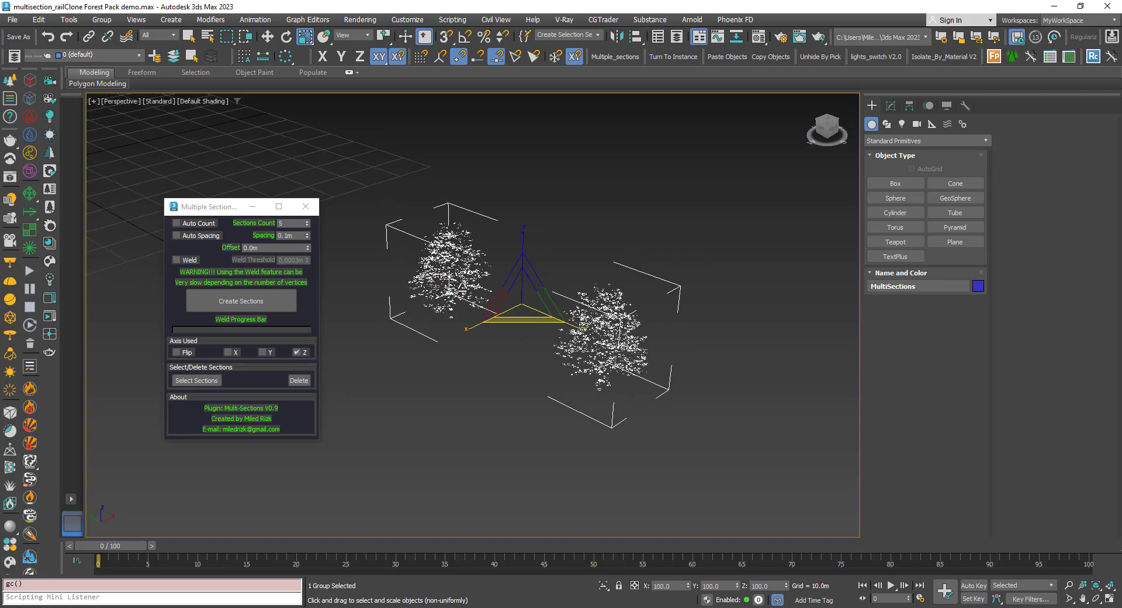
key(q)
middle_drag(469, 323, 467, 327)
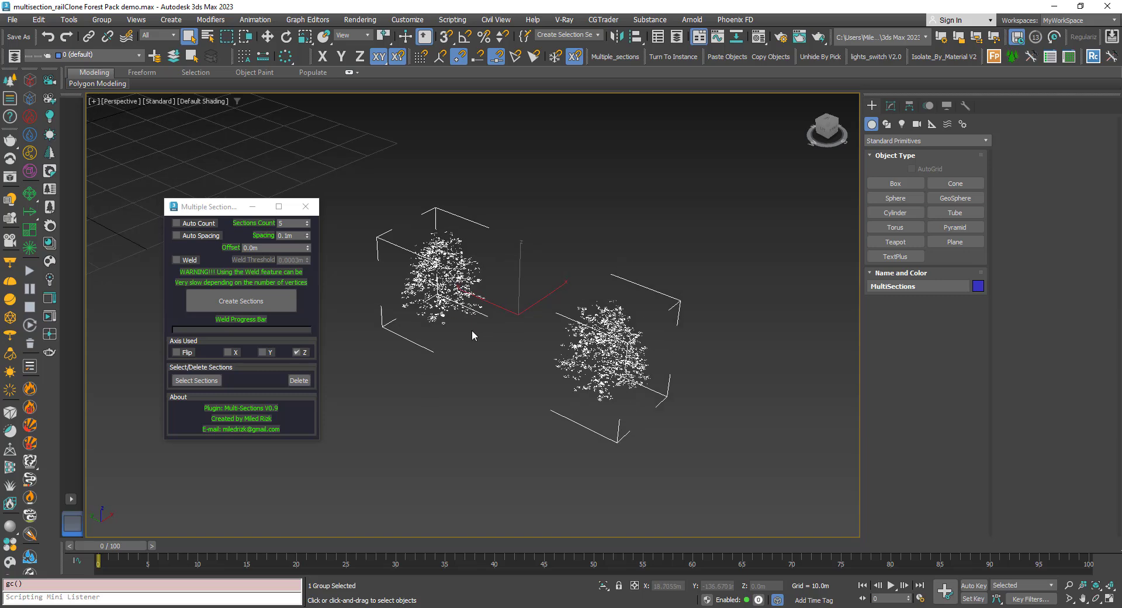